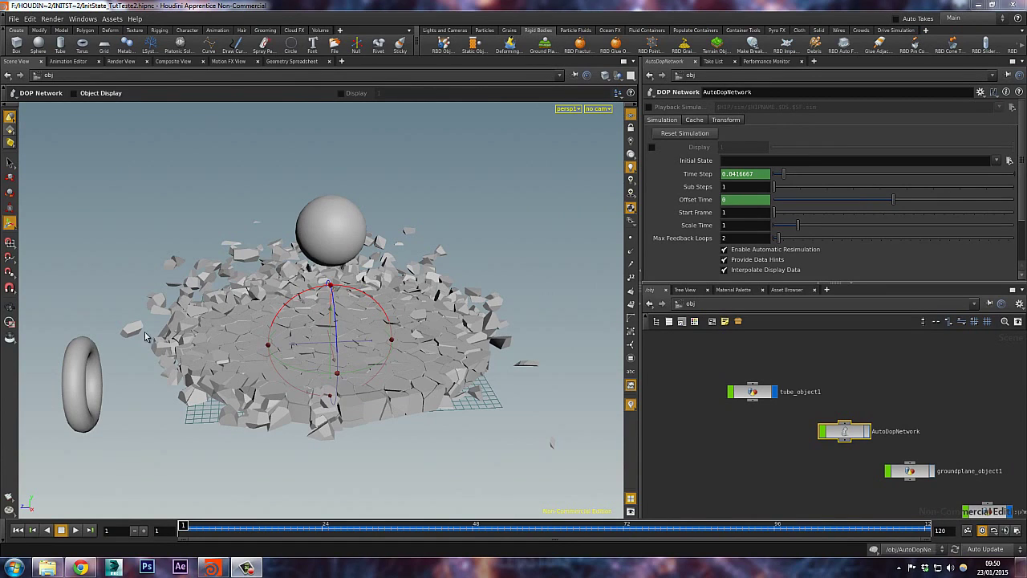
Step: Play the existing shattered-disc simulation and return to the first frame
click(443, 296)
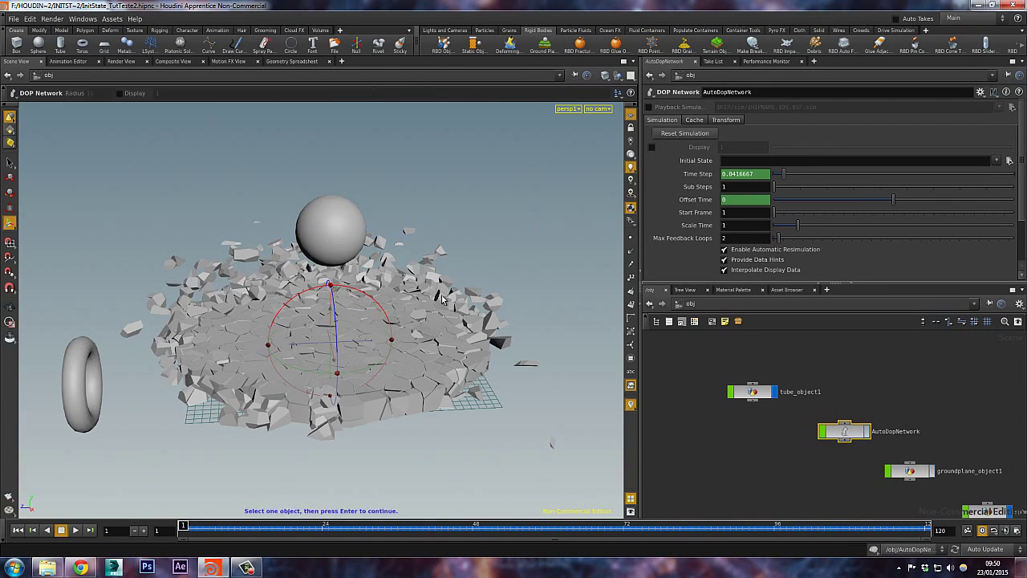
key(Return)
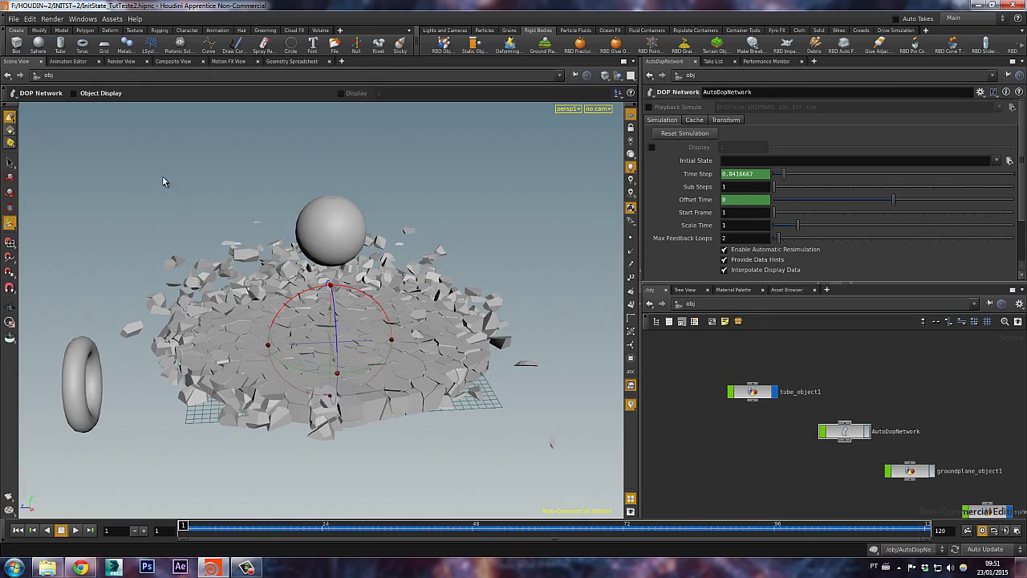
key(Up)
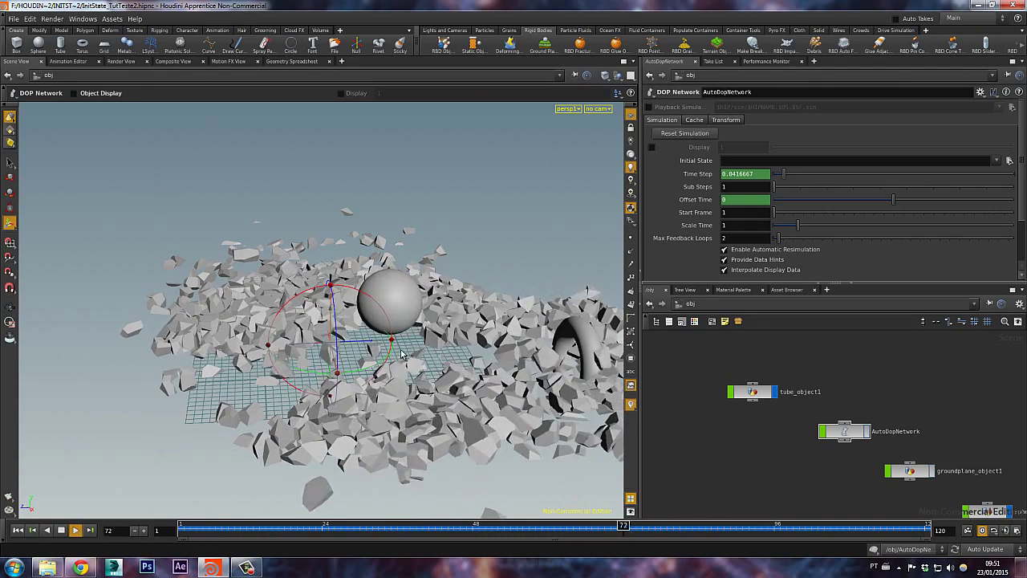
key(ctrl+Up)
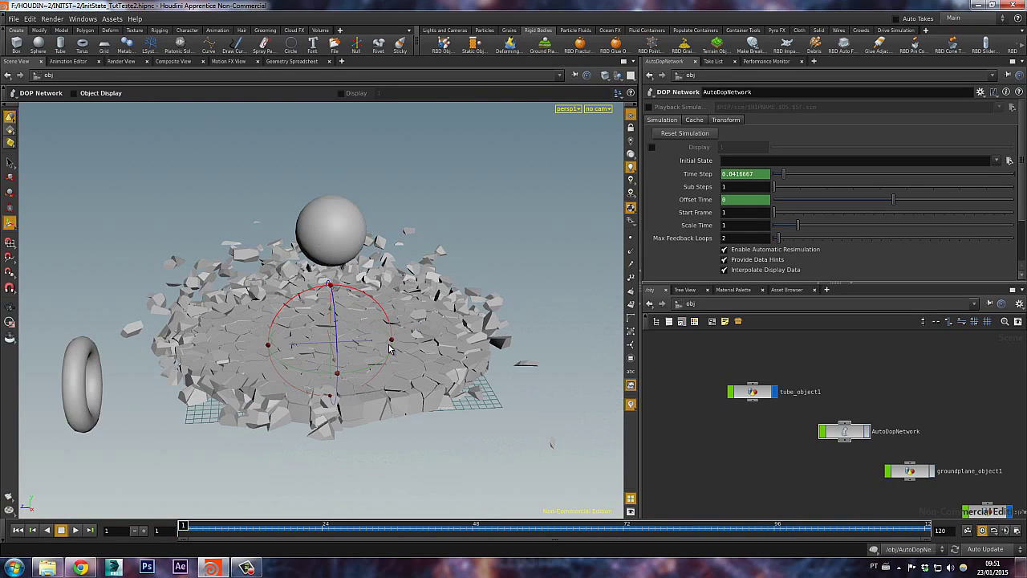
Step: Start a new scene, saving the current one by overwriting InitState_TutTeste2.hipnc
click(13, 19)
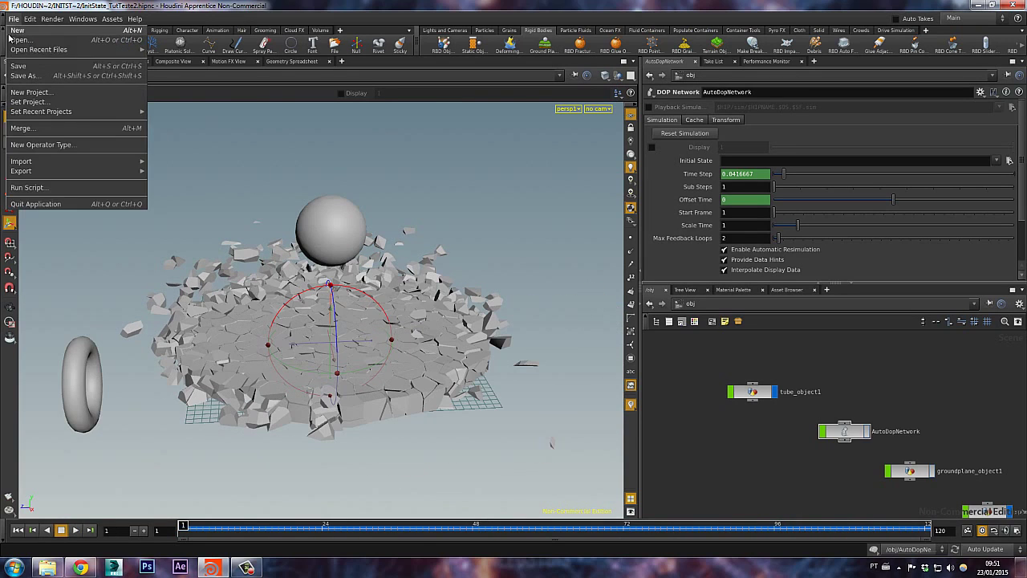
click(28, 29)
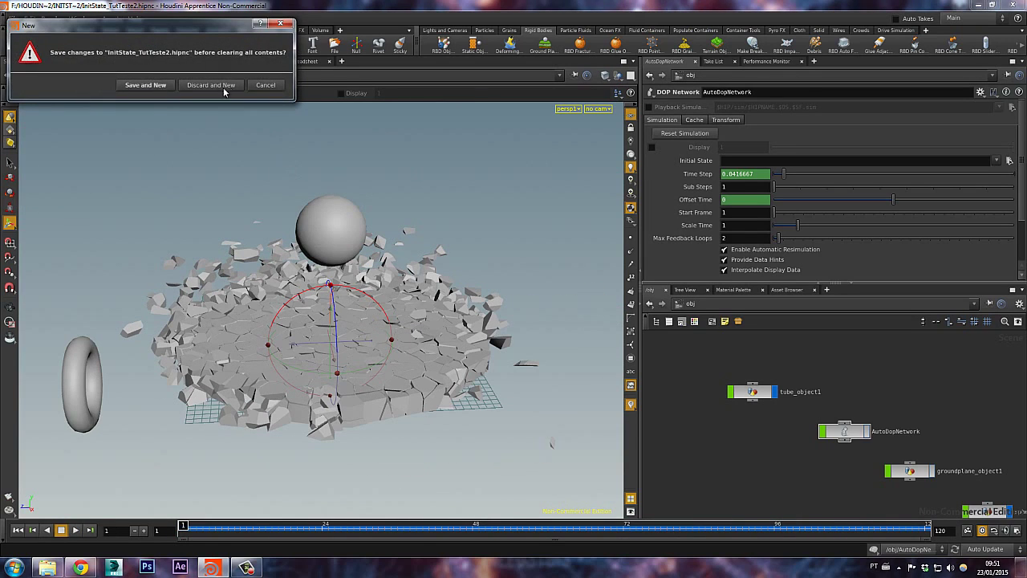
click(146, 85)
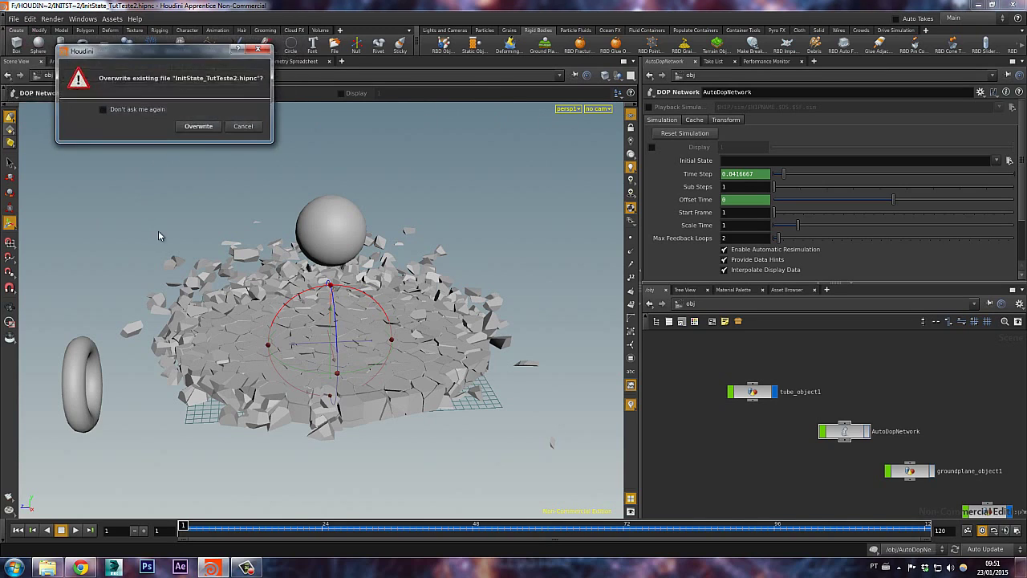
click(214, 128)
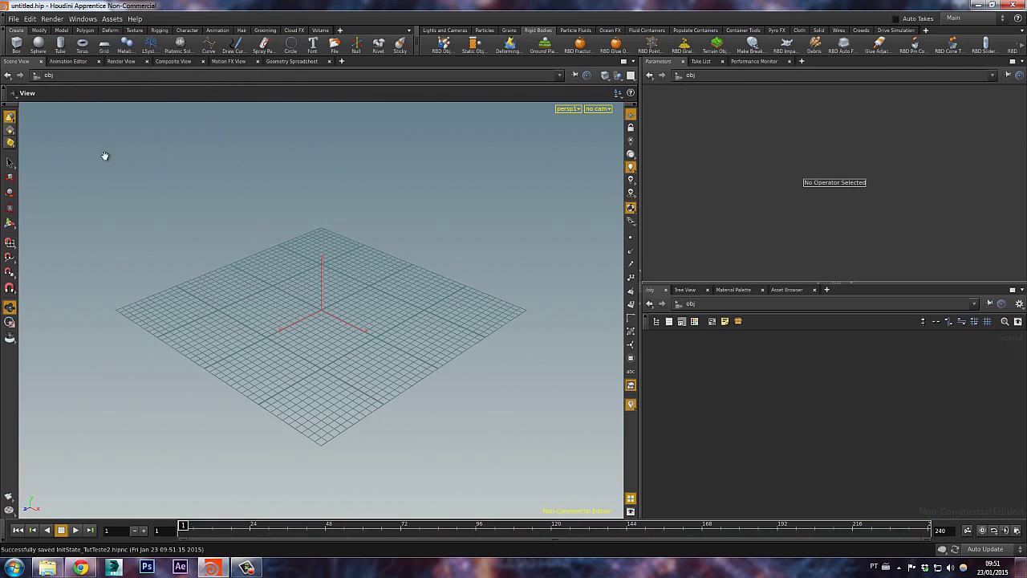
Step: Create a polygon tube at the origin with end caps and widen its radius into a flat disc
ctrl+click(60, 53)
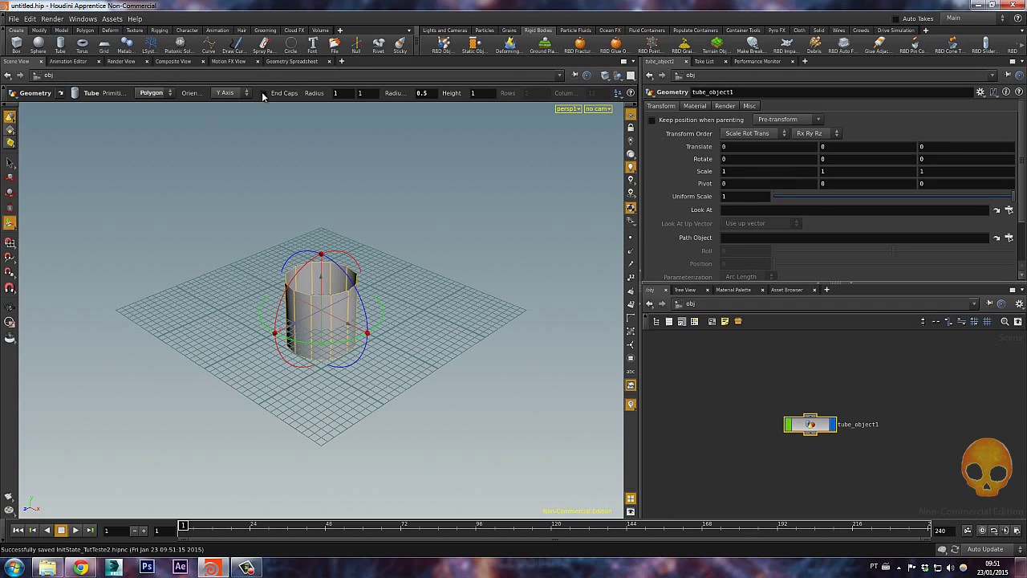
click(264, 94)
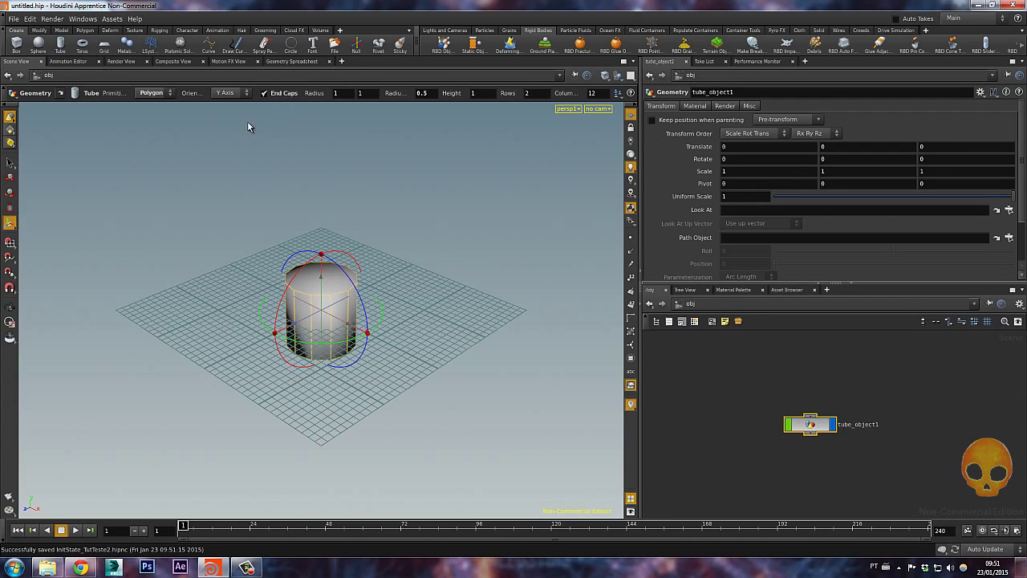
middle_drag(400, 98, 491, 104)
drag(374, 190, 418, 161)
Step: Raise the tube above the grid to about 0.83 in Y
key(t)
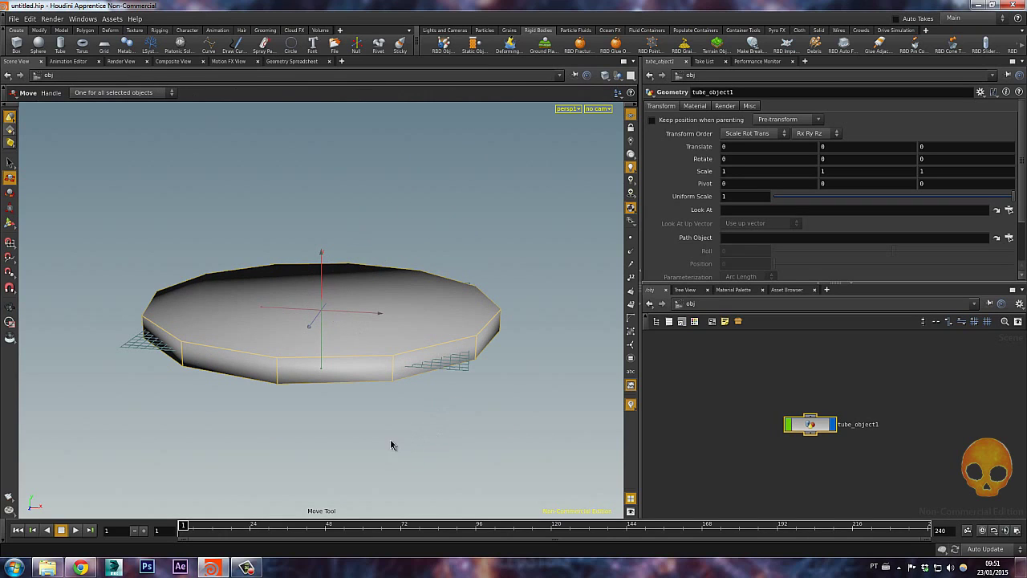
middle_drag(386, 458, 380, 395)
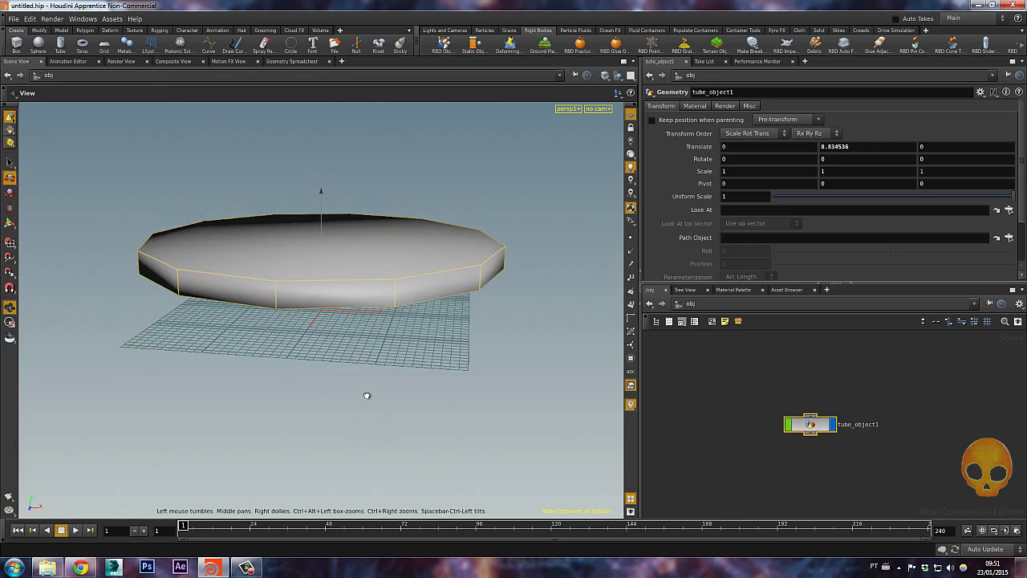
alt+drag(367, 394, 395, 367)
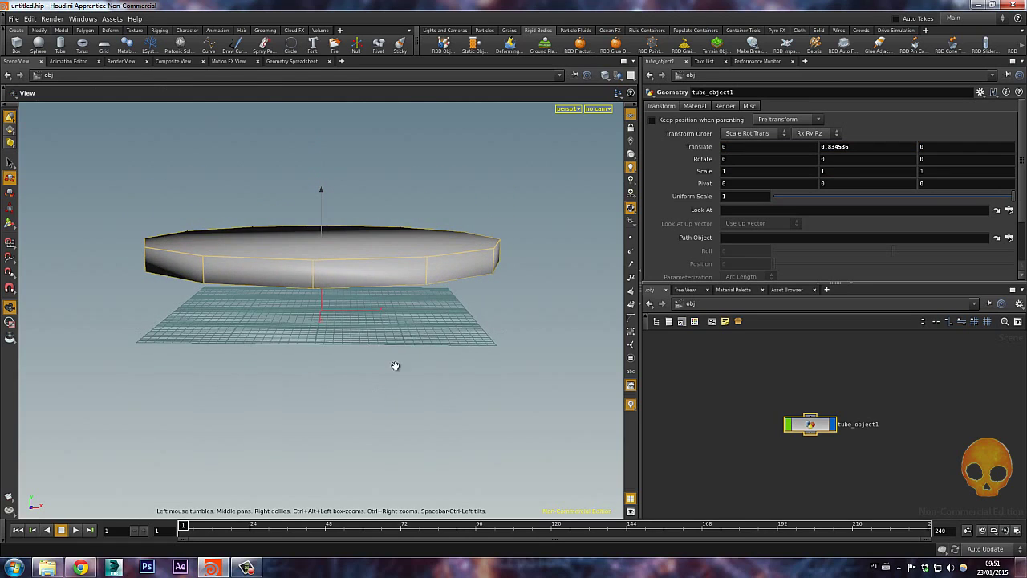
Step: Tilt the tube -13 degrees about the Z axis
key(t)
key(r)
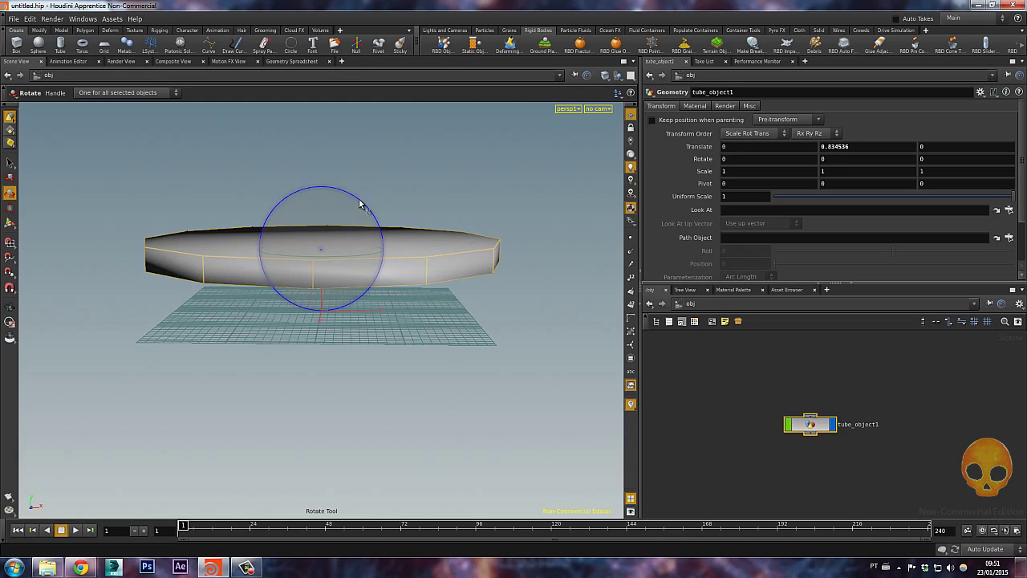
middle_drag(359, 203, 285, 179)
key(Escape)
drag(468, 225, 465, 232)
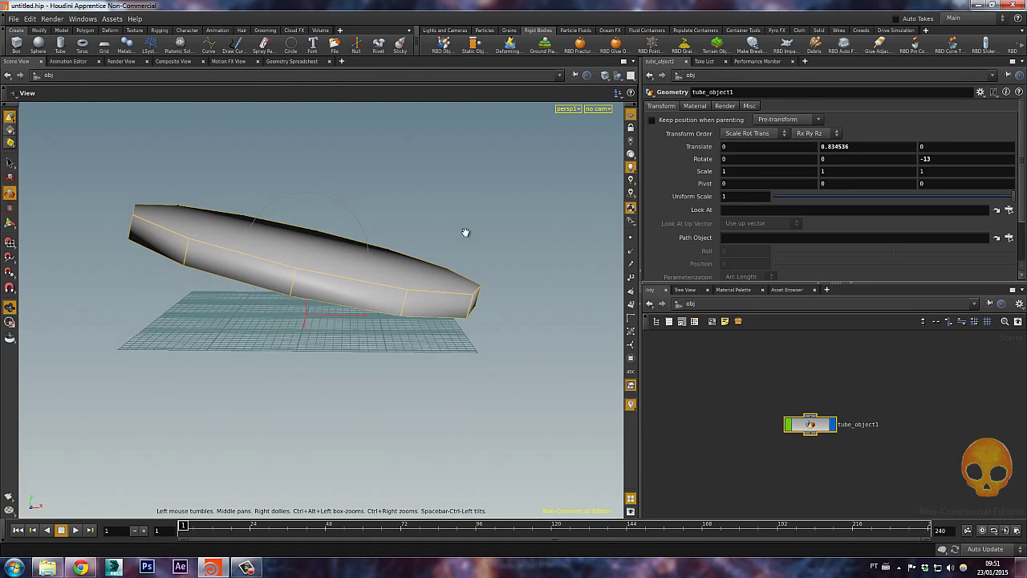
middle_drag(464, 204, 394, 353)
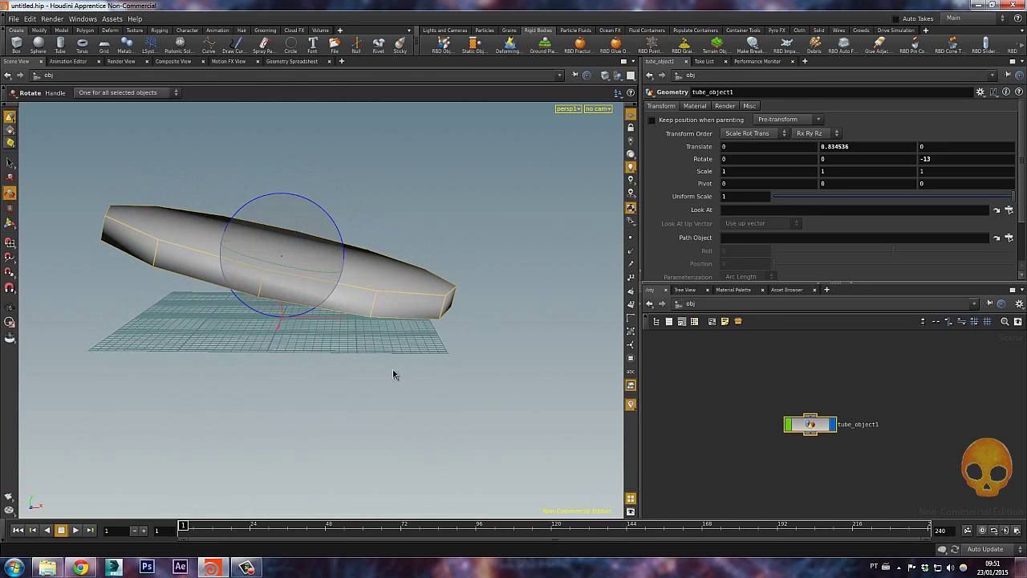
click(394, 375)
Step: Apply the Shatter tool to tube_object1 to fracture the disc
right_drag(392, 384, 379, 355)
middle_drag(397, 365, 407, 400)
drag(407, 401, 414, 377)
key(r)
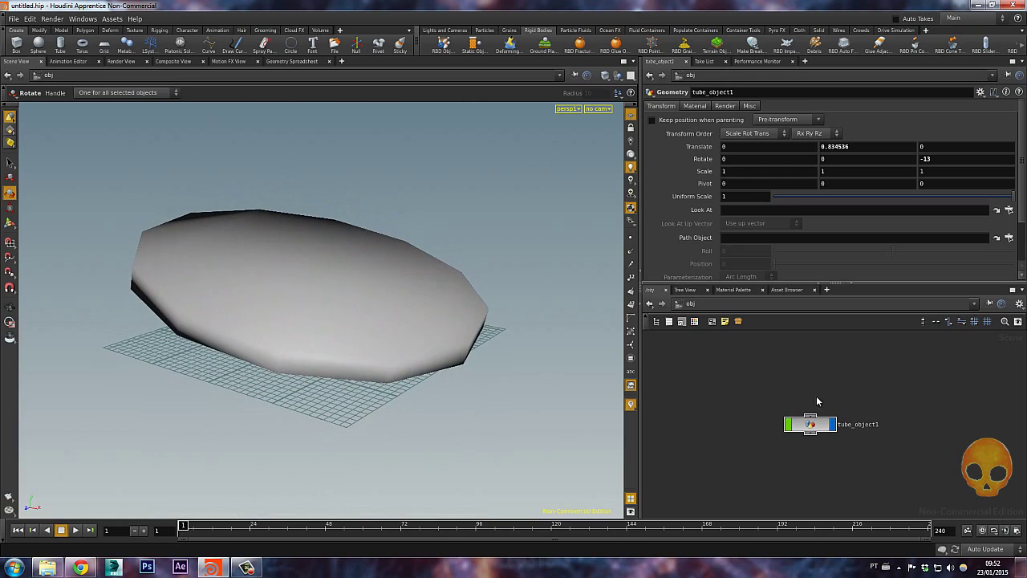
drag(811, 424, 813, 425)
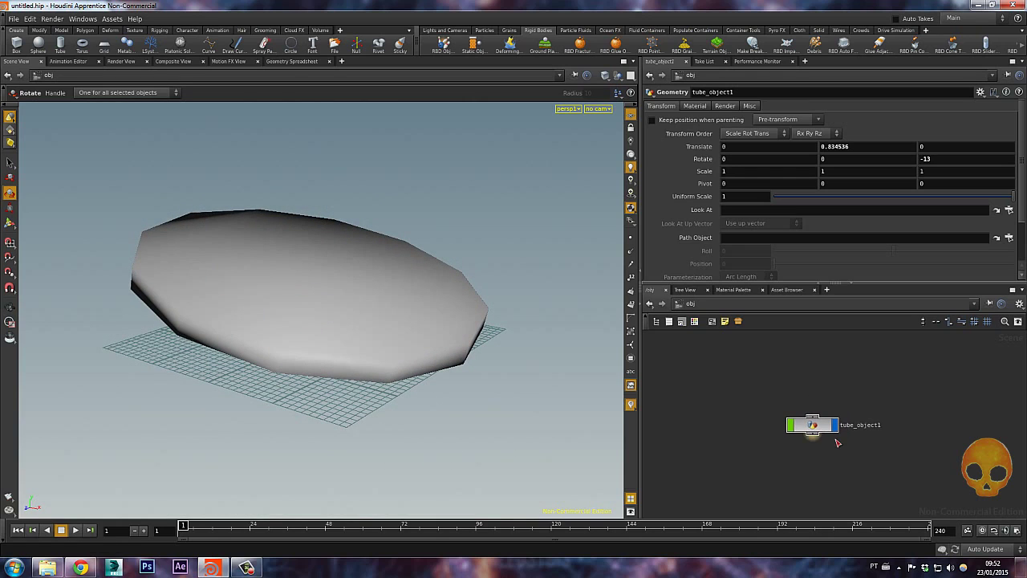
click(62, 30)
click(224, 45)
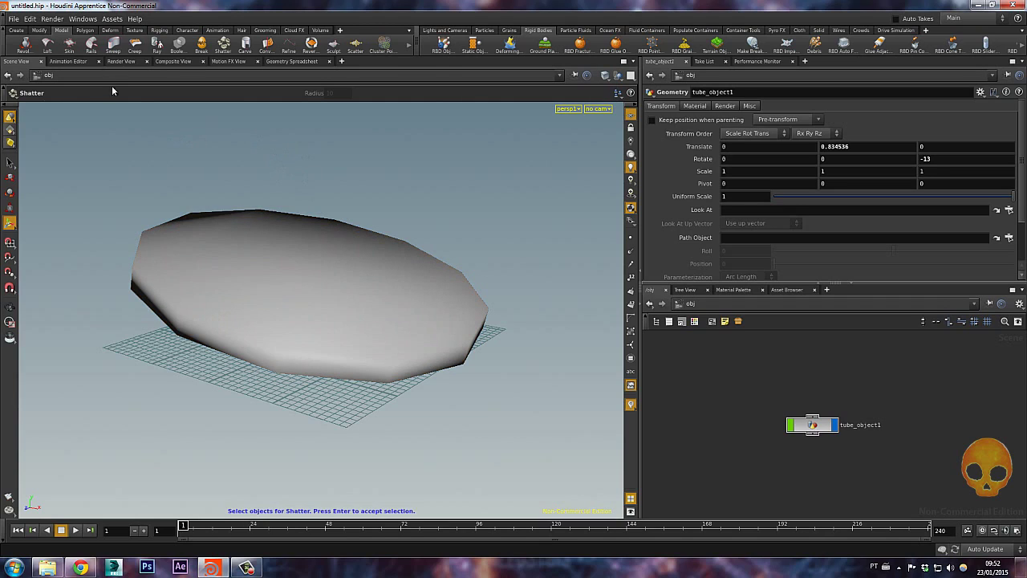
click(224, 48)
click(821, 429)
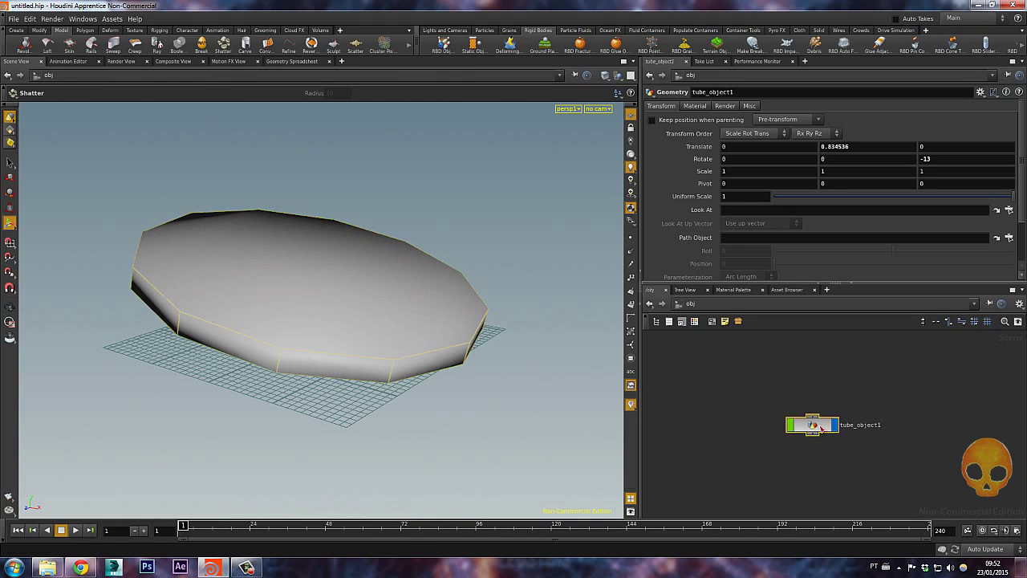
click(224, 47)
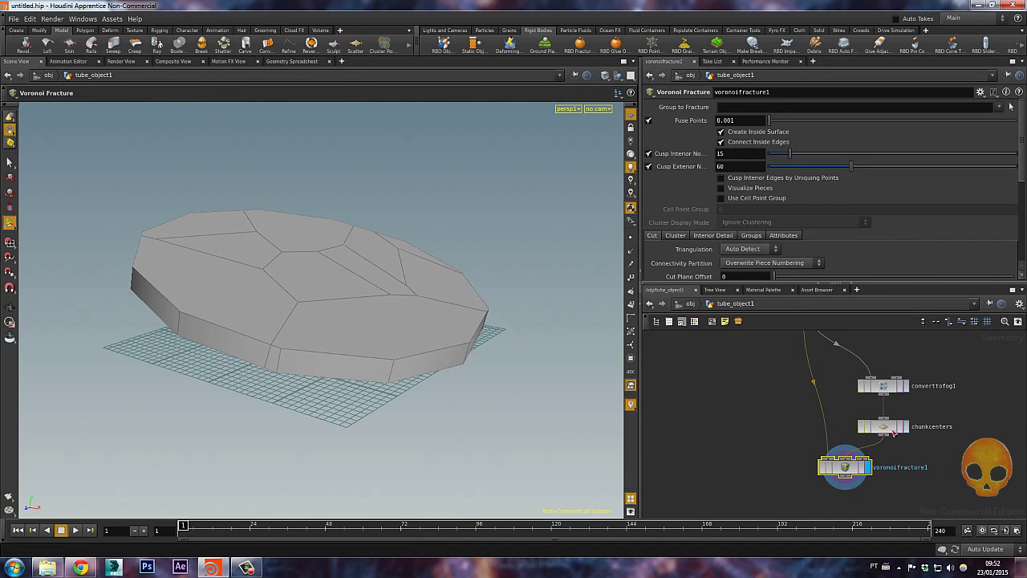
Step: Set the Force Total Count of the chunkcenters scatter node to 1000
click(890, 429)
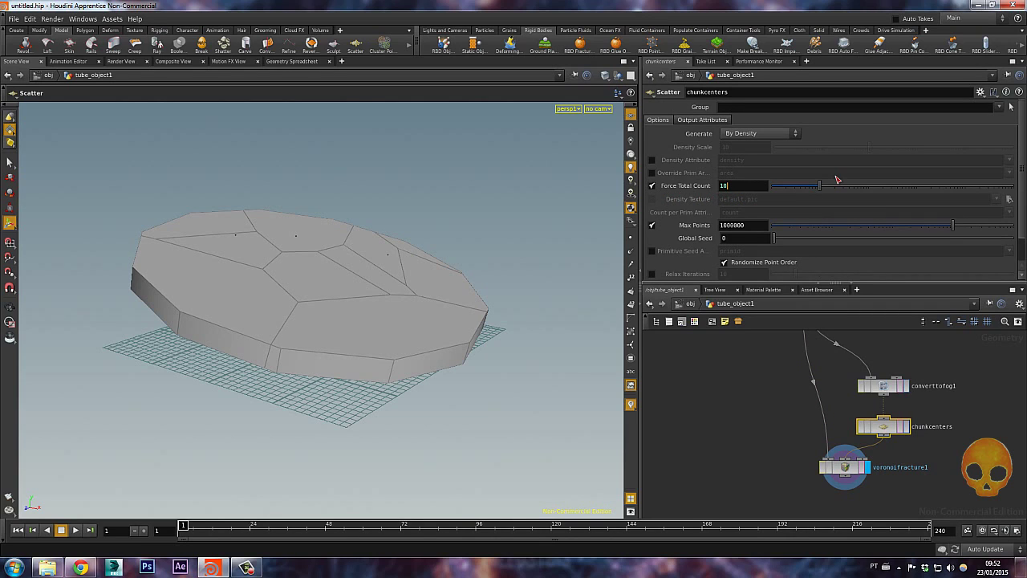
key(Return)
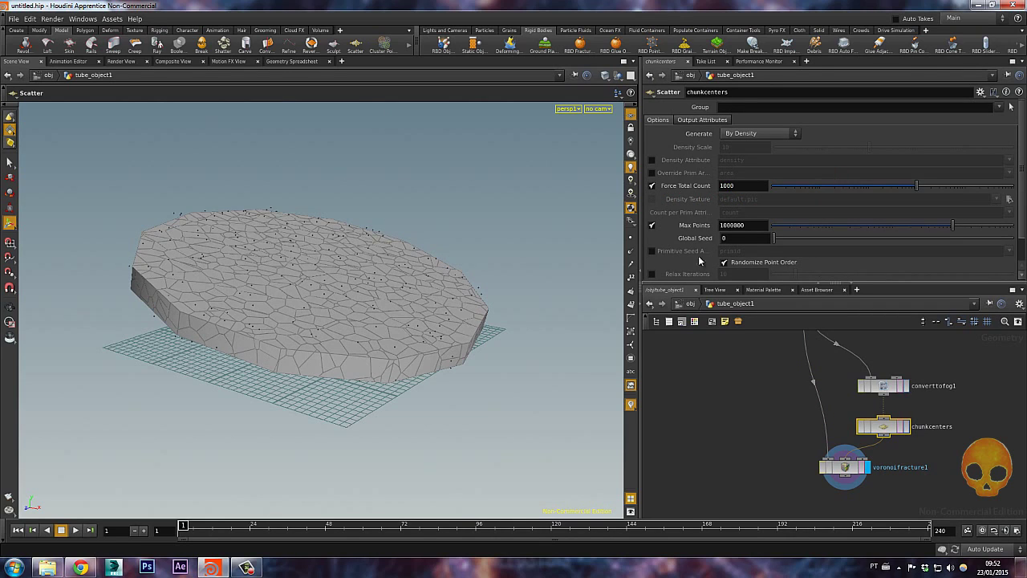
key(Escape)
Step: Return to the object level and make the fractured tube an RBD Packed Object
drag(393, 180, 435, 235)
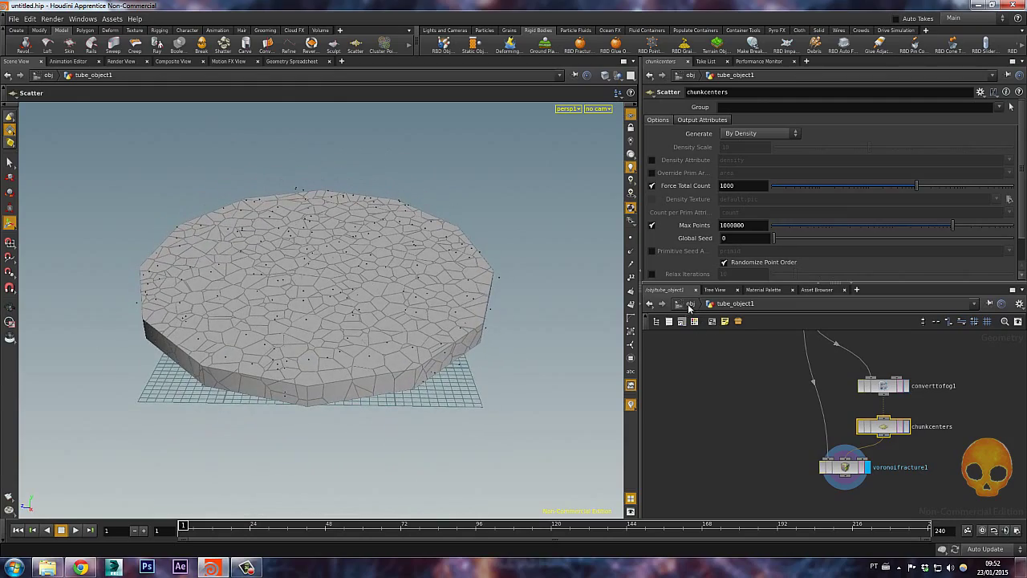
key(u)
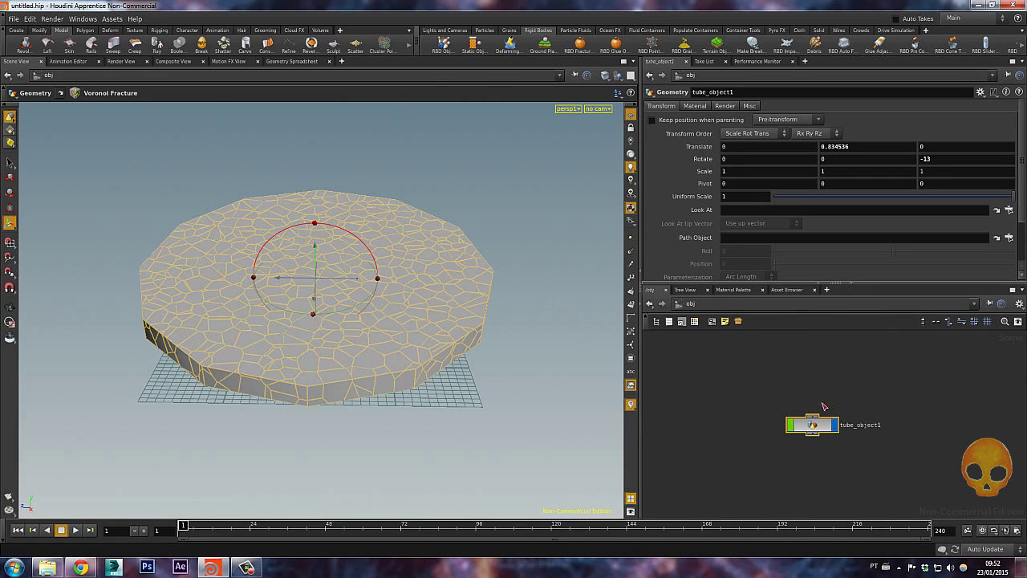
click(581, 50)
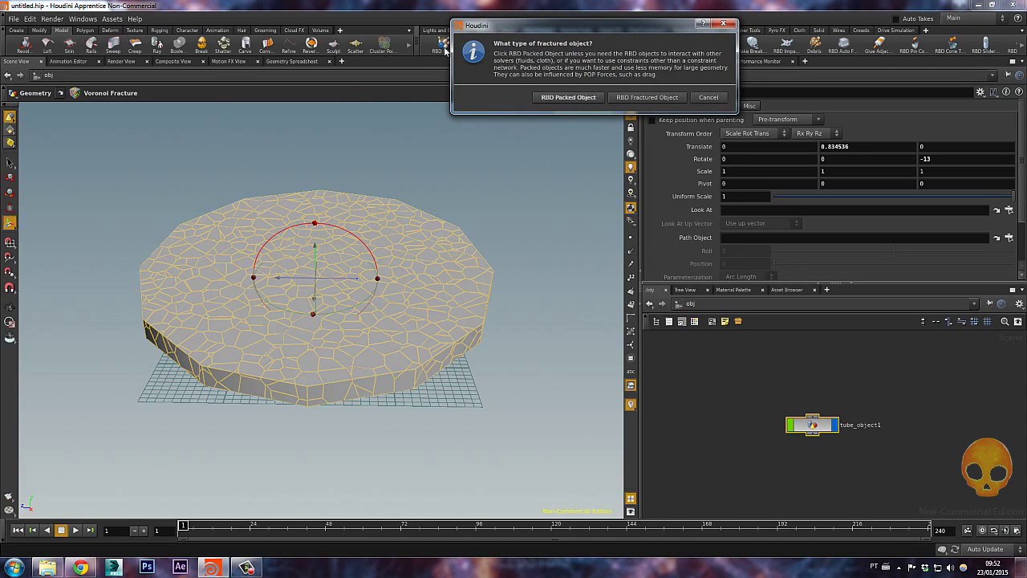
click(562, 98)
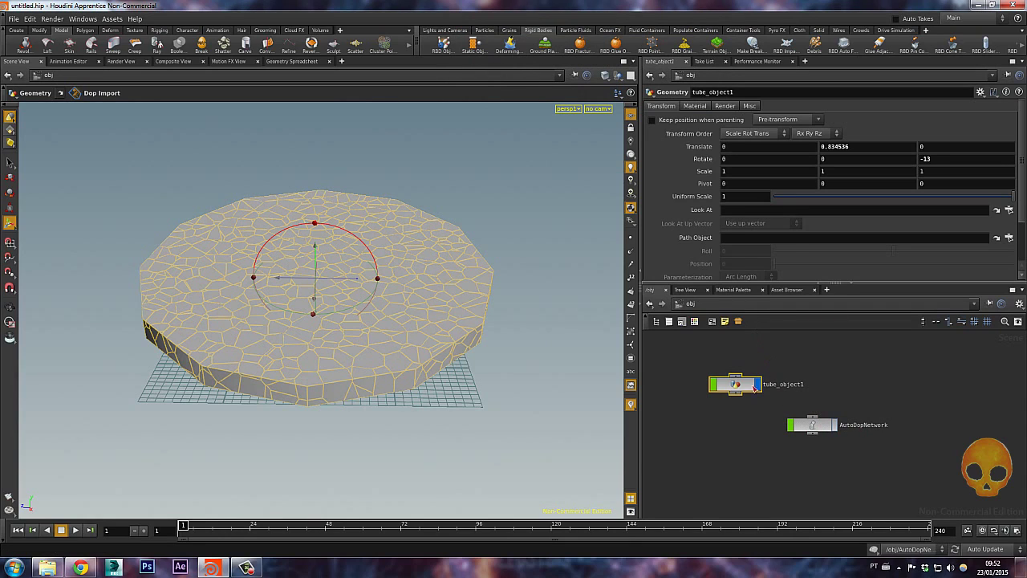
Step: Add a ground plane and play the simulation, stopping at frame 103
click(549, 51)
drag(190, 214, 237, 203)
key(Up)
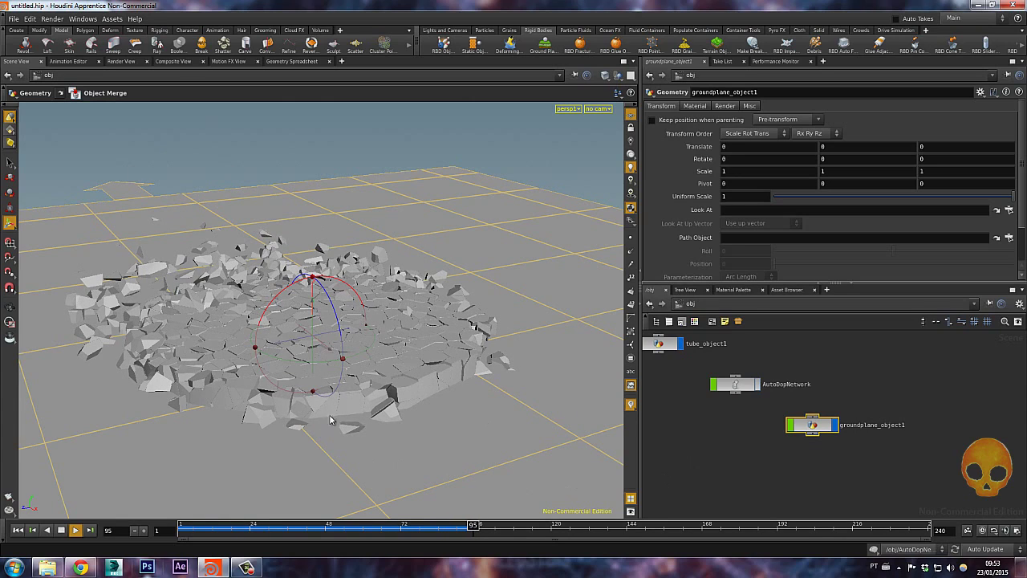
click(500, 533)
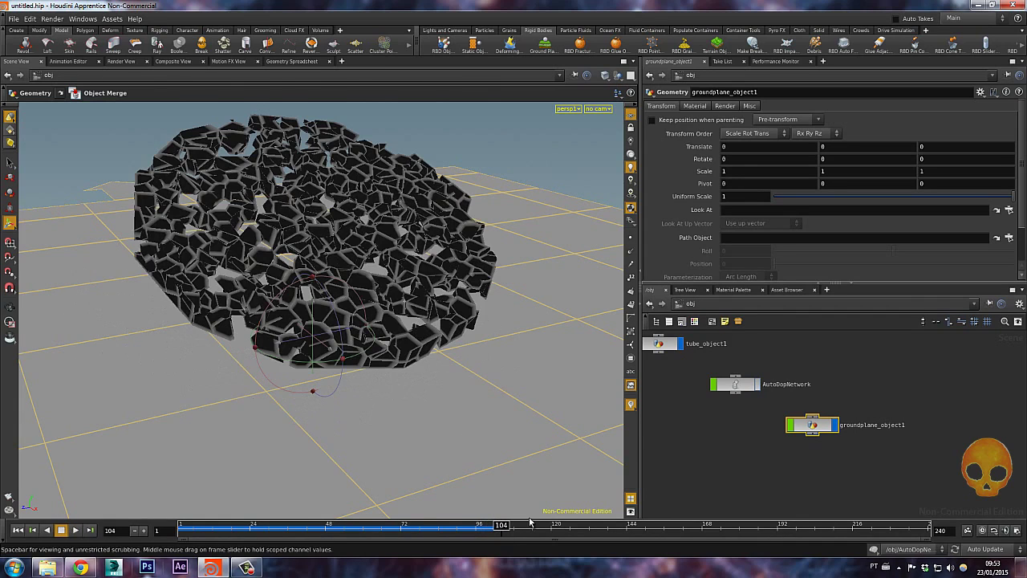
key(Left)
key(space)
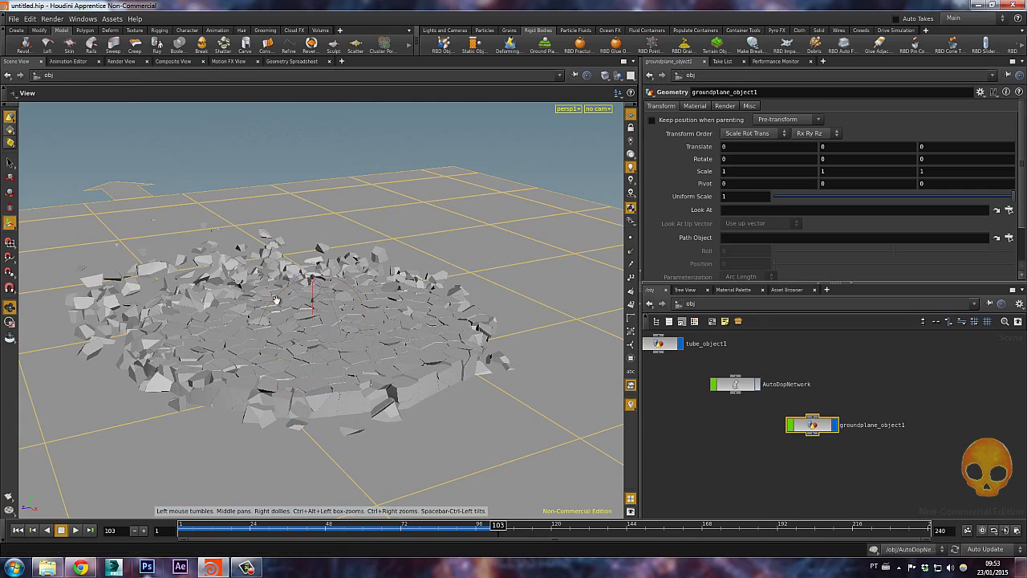
drag(269, 245, 292, 241)
Step: Open the AutoDopNetwork and lay out its nodes automatically
middle_drag(701, 426, 783, 463)
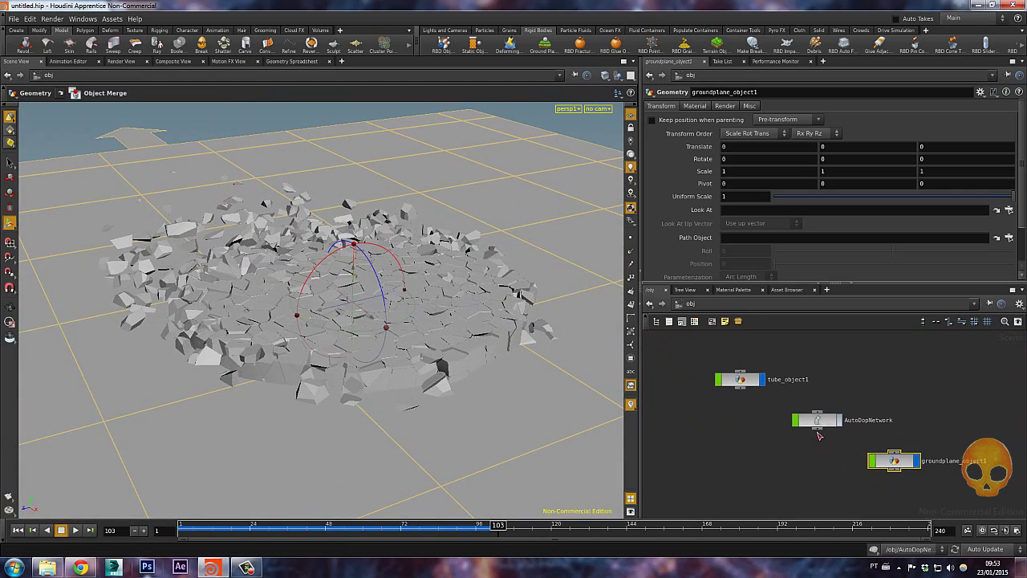
double_click(820, 421)
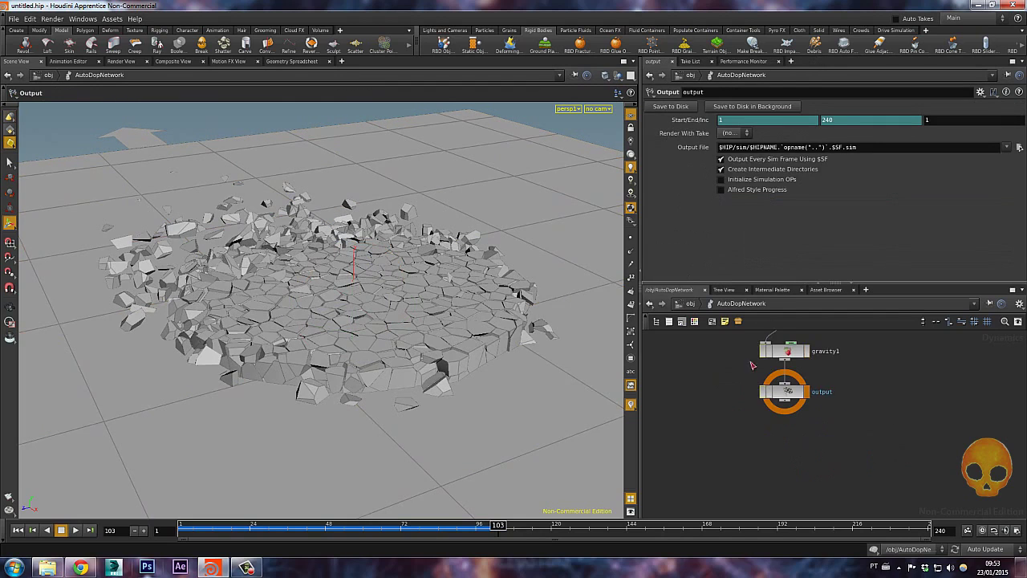
middle_drag(835, 414, 787, 532)
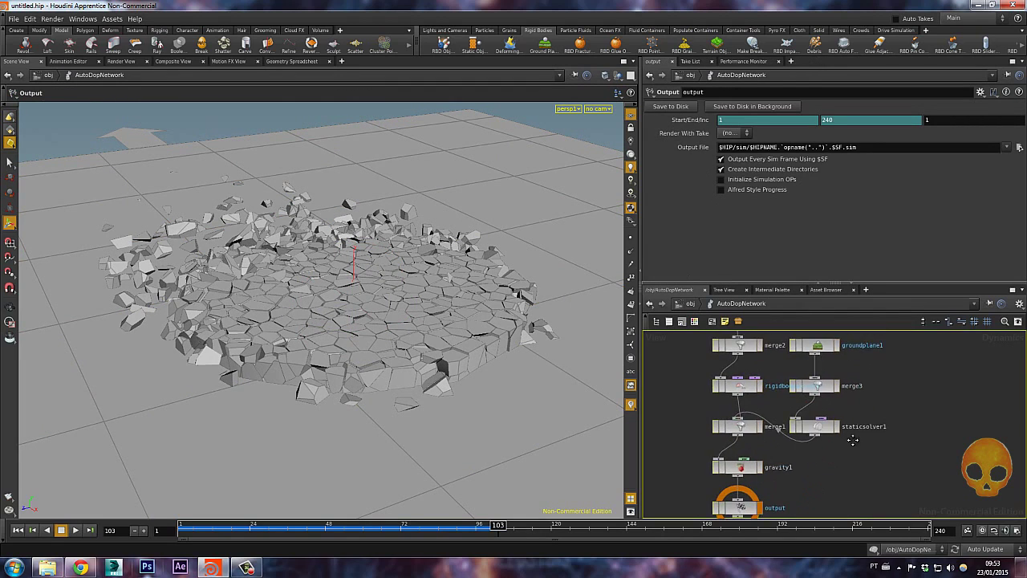
middle_drag(853, 441, 835, 514)
mouse_move(859, 439)
middle_down()
mouse_move(903, 314)
mouse_move(829, 462)
middle_up()
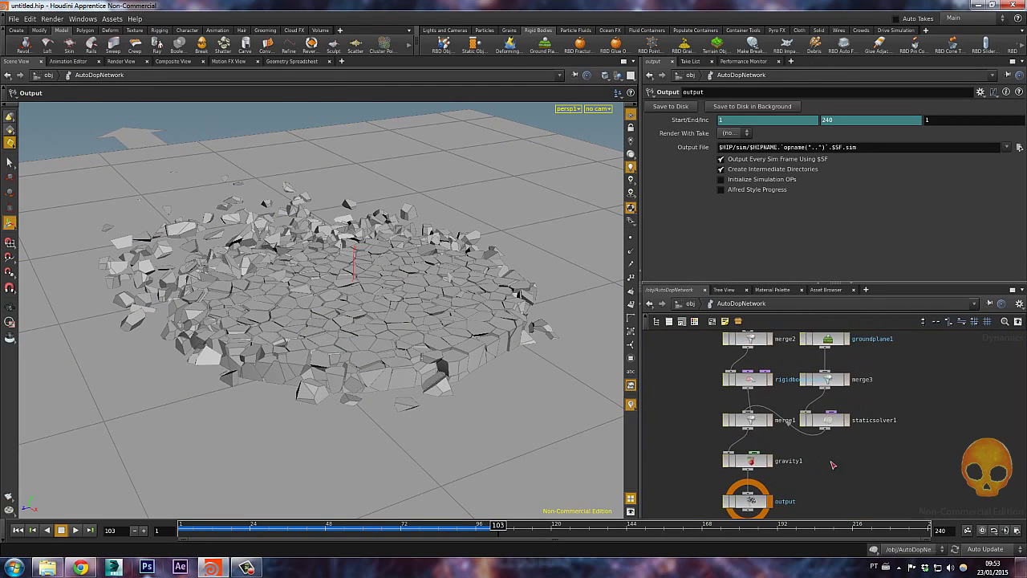
key(l)
mouse_move(819, 357)
middle_down()
mouse_move(760, 477)
mouse_move(823, 353)
middle_up()
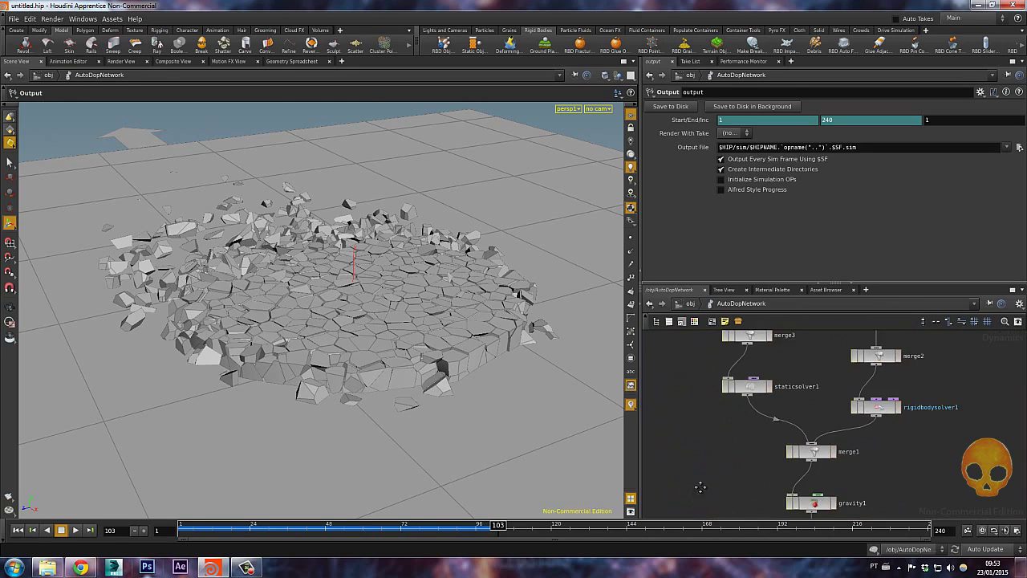
Step: Add a File node below the output node in the DOP network, connected to its output
middle_drag(701, 487, 720, 411)
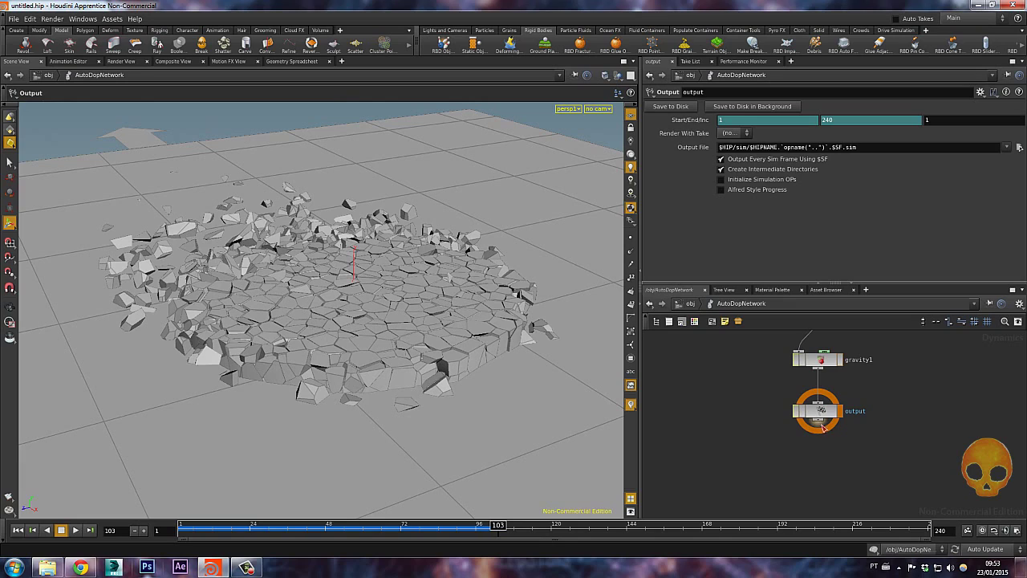
drag(822, 427, 812, 449)
click(810, 455)
text(file)
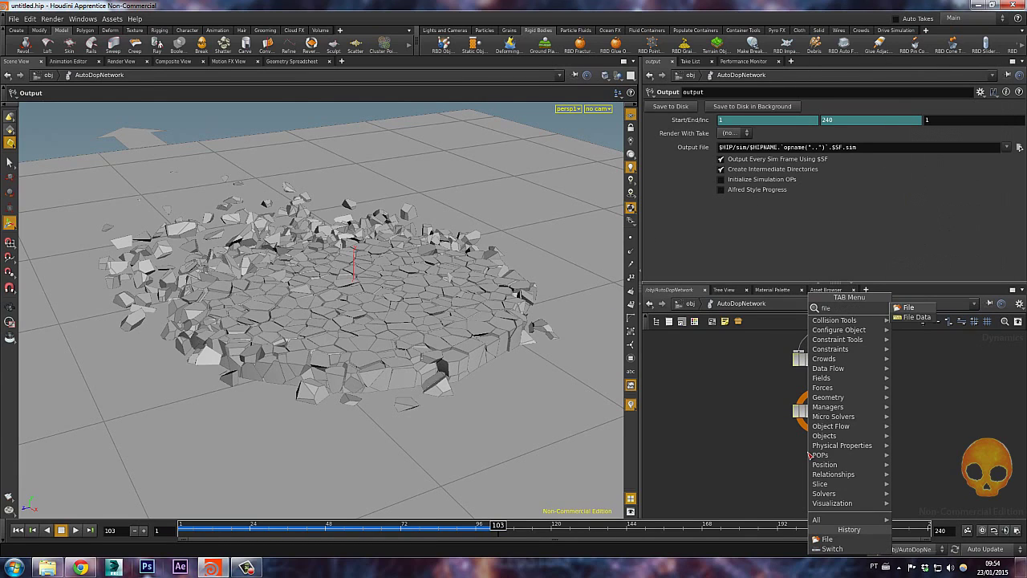
click(910, 309)
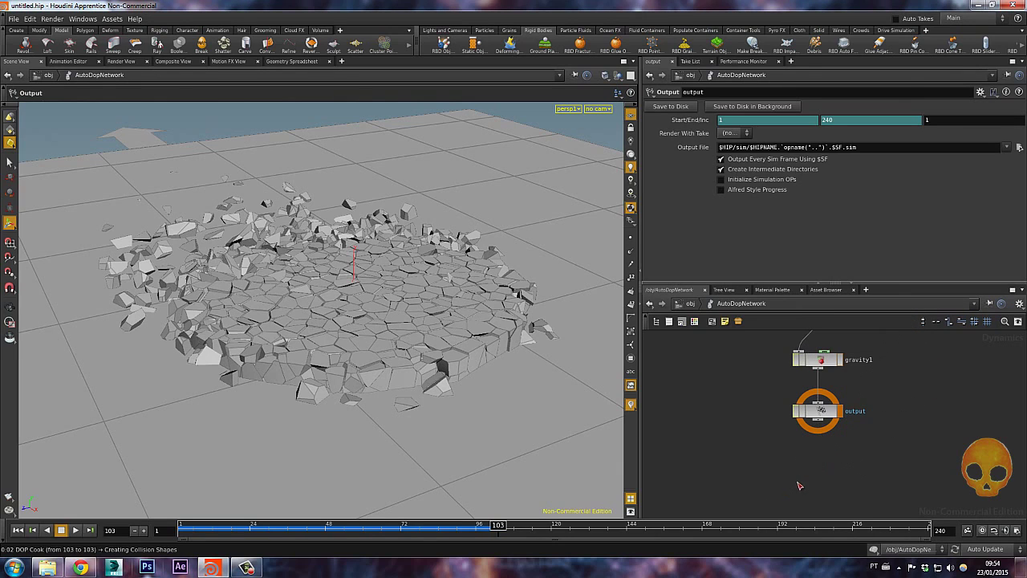
click(818, 461)
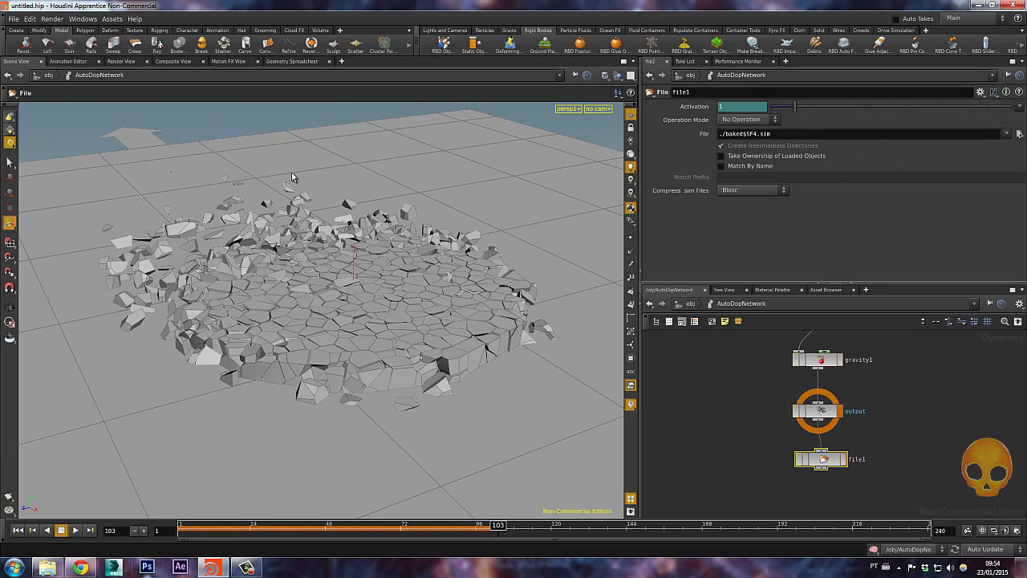
Step: Start a new project and set its project path to D:/Particle Skull/Tutorials/Houdini/
click(13, 19)
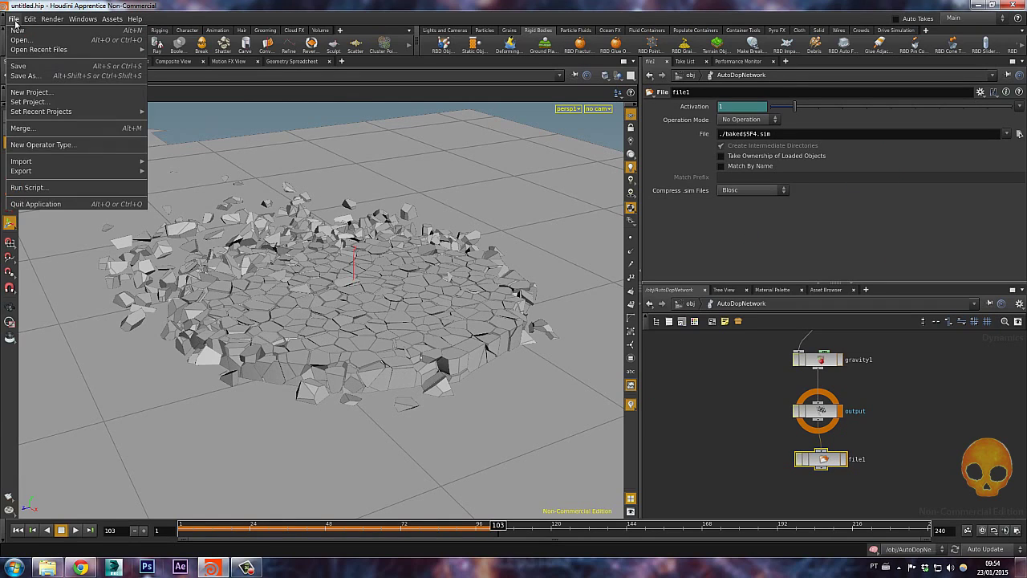
click(30, 92)
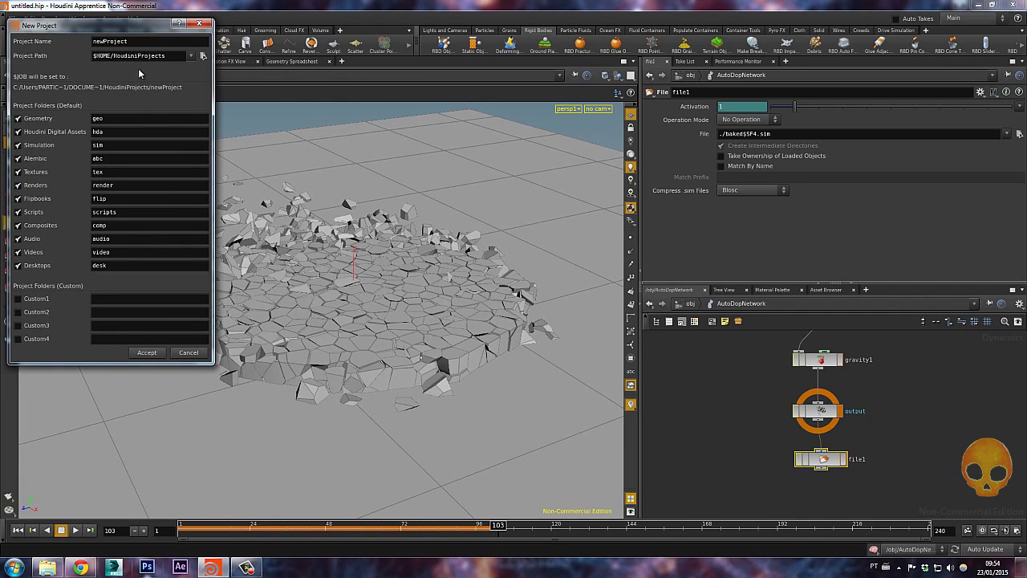
click(202, 61)
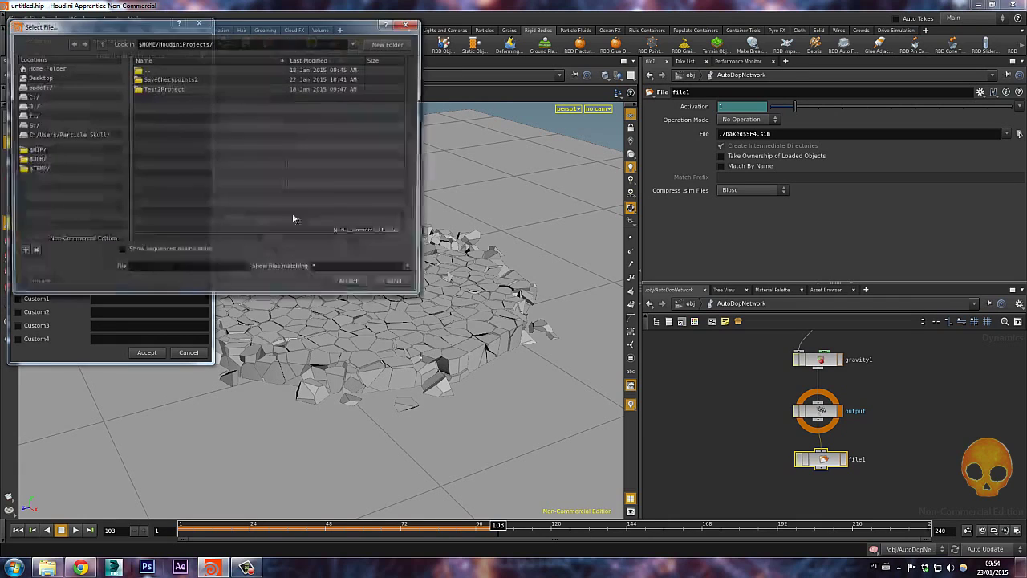
click(27, 107)
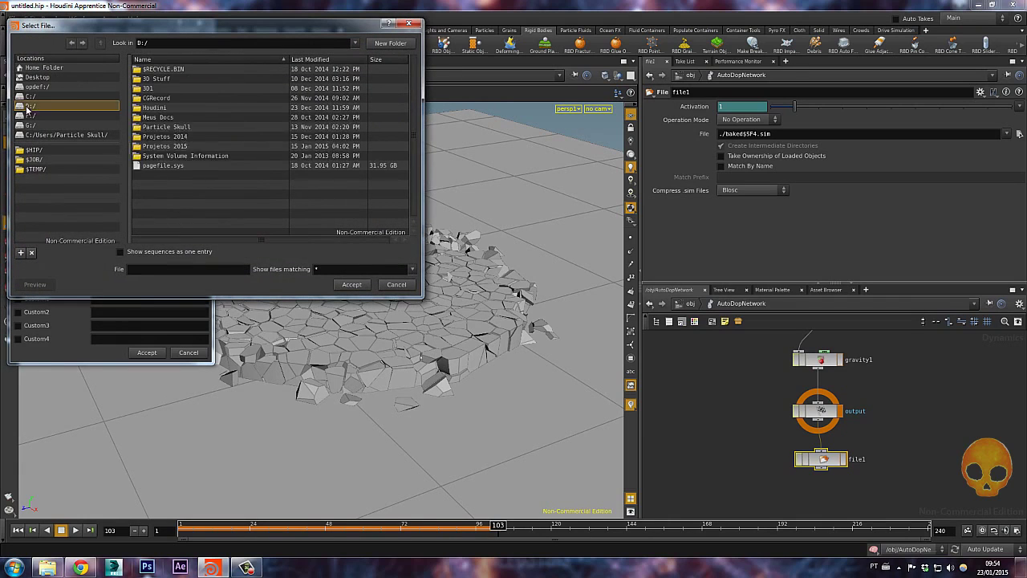
double_click(173, 128)
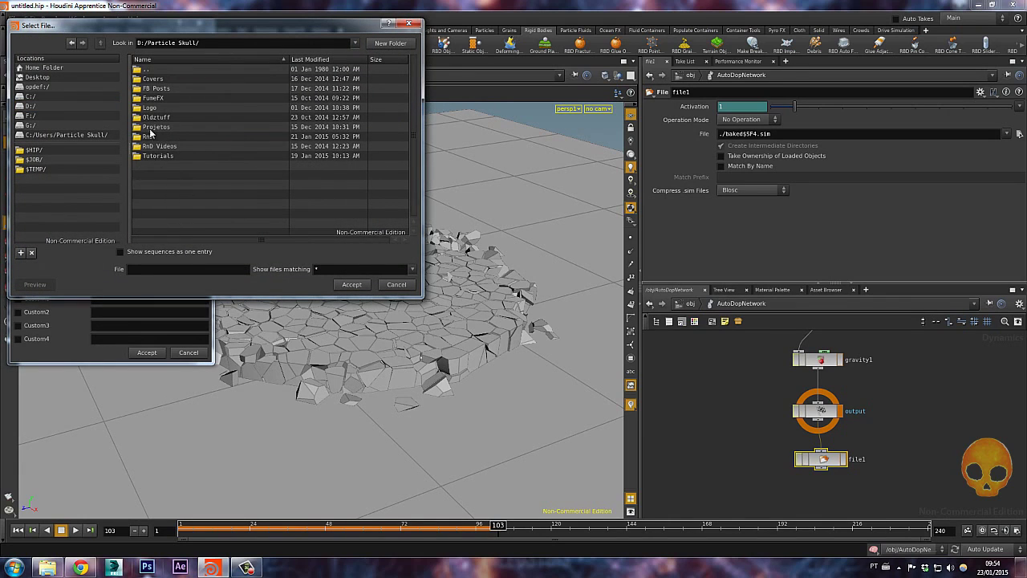
double_click(159, 156)
double_click(157, 88)
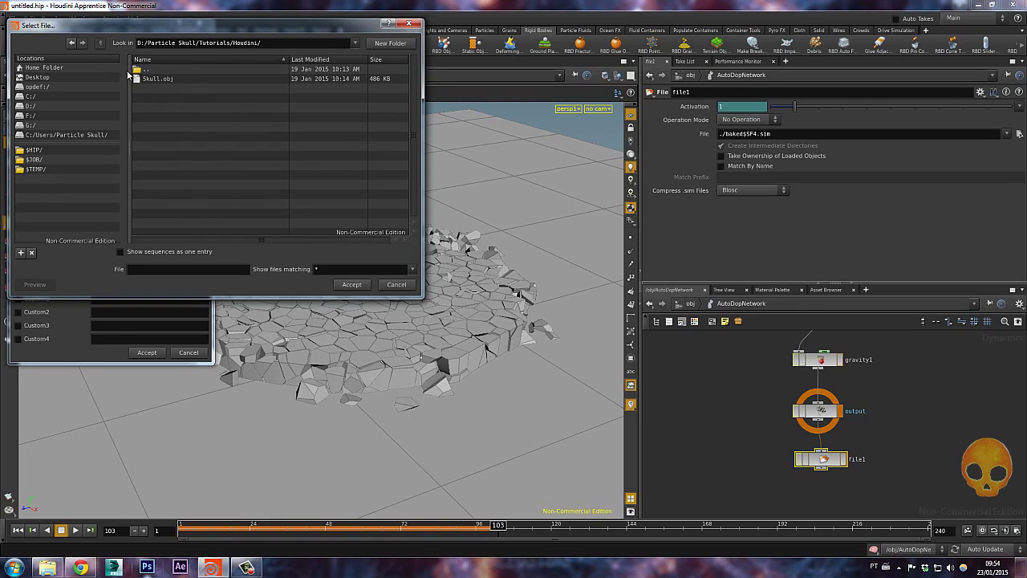
drag(308, 33, 326, 54)
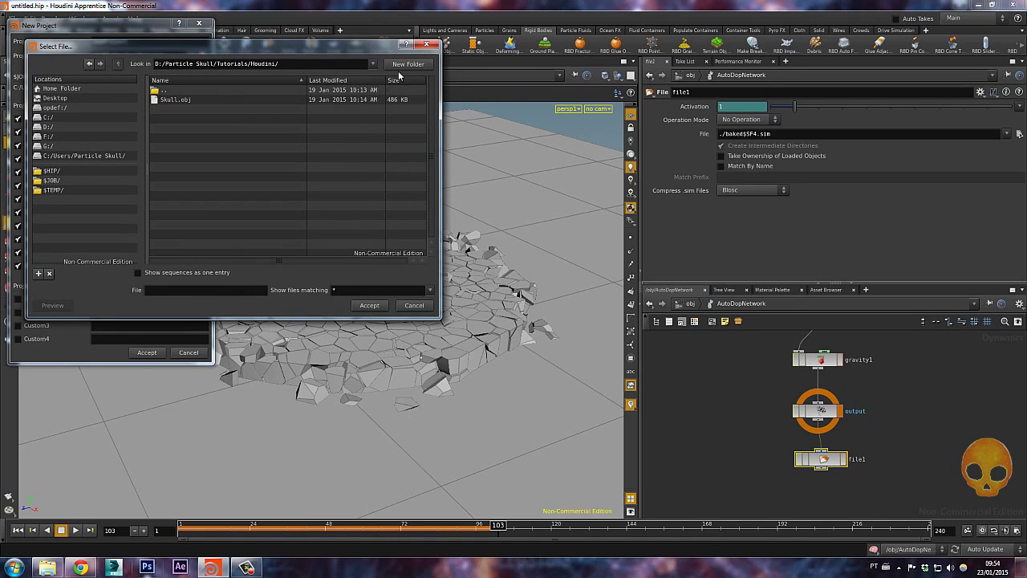
drag(333, 51, 326, 118)
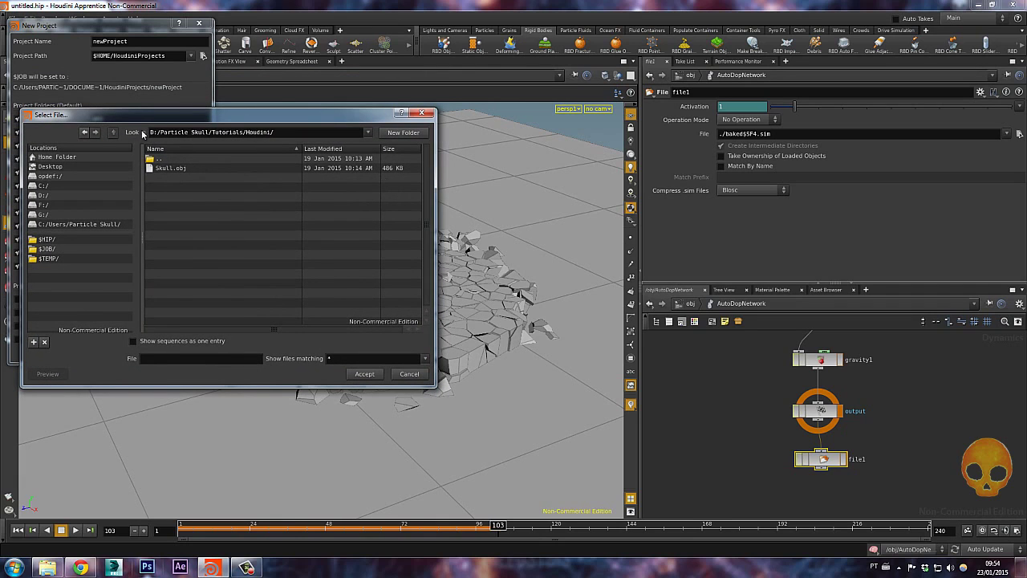
click(84, 132)
click(164, 182)
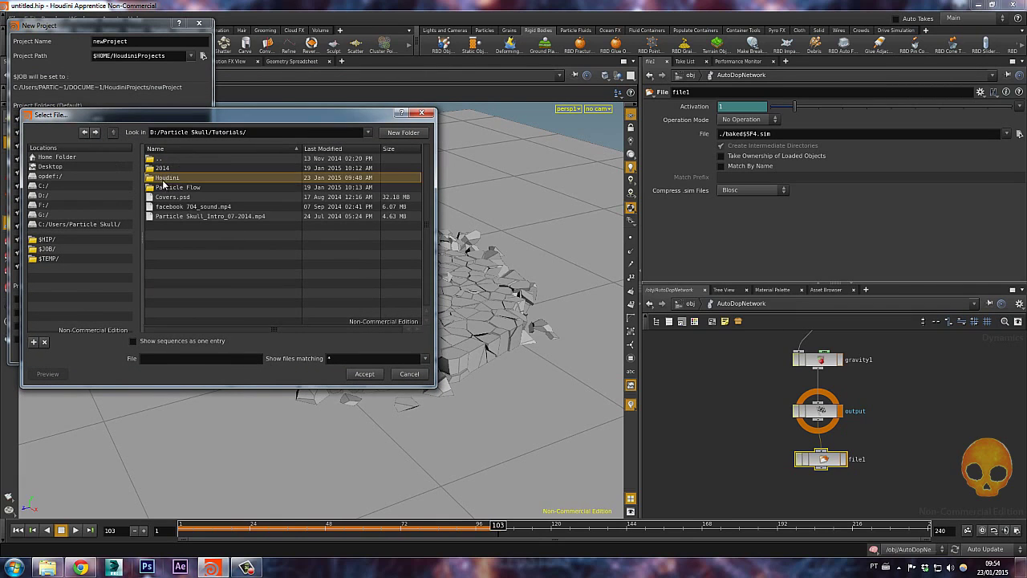
click(365, 374)
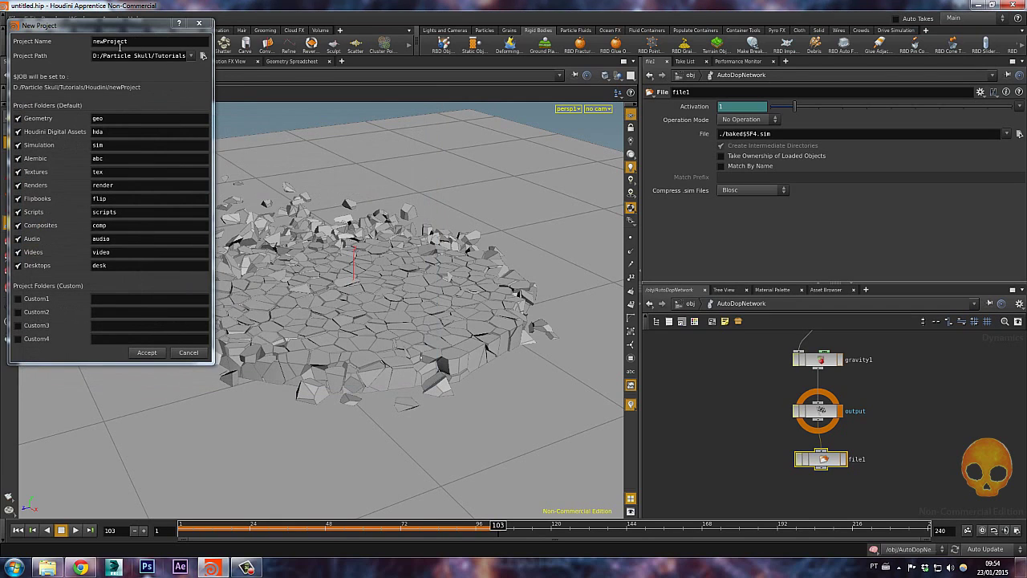
Step: Name the project InitialStat_Tut_ and create it with the default project folders
drag(126, 55, 231, 61)
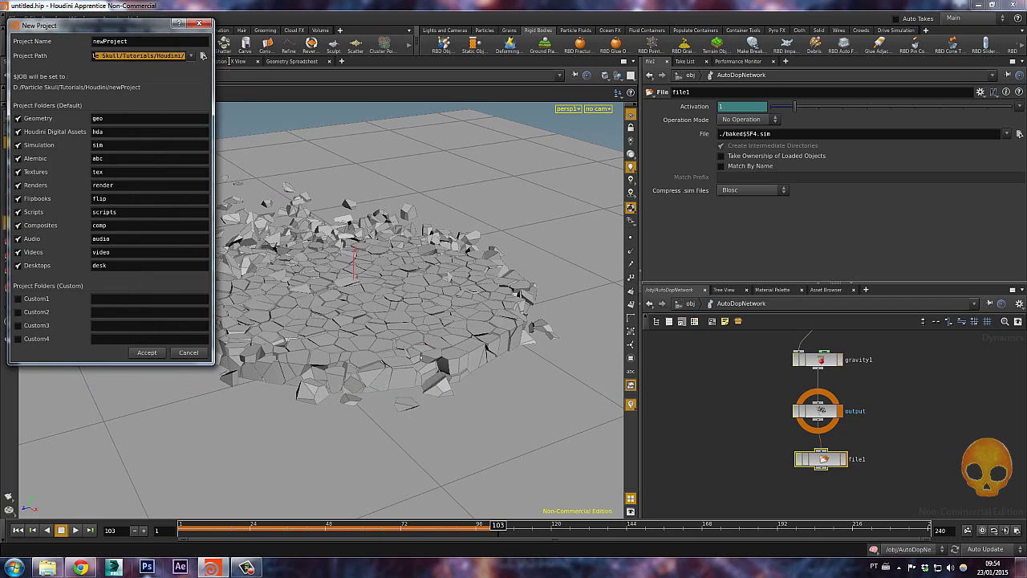
drag(139, 40, 68, 40)
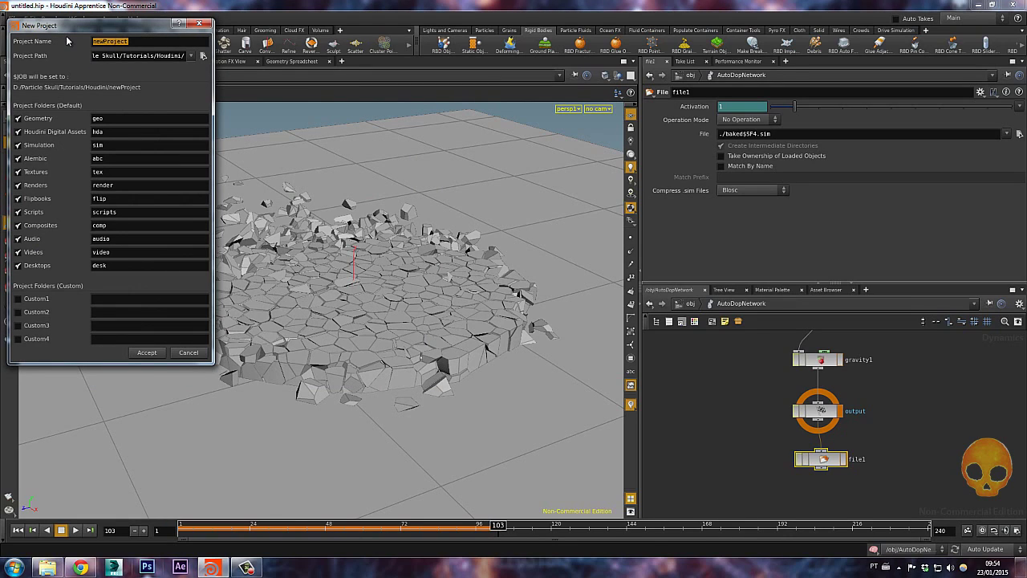
text(InitialStat_Tut_)
click(149, 353)
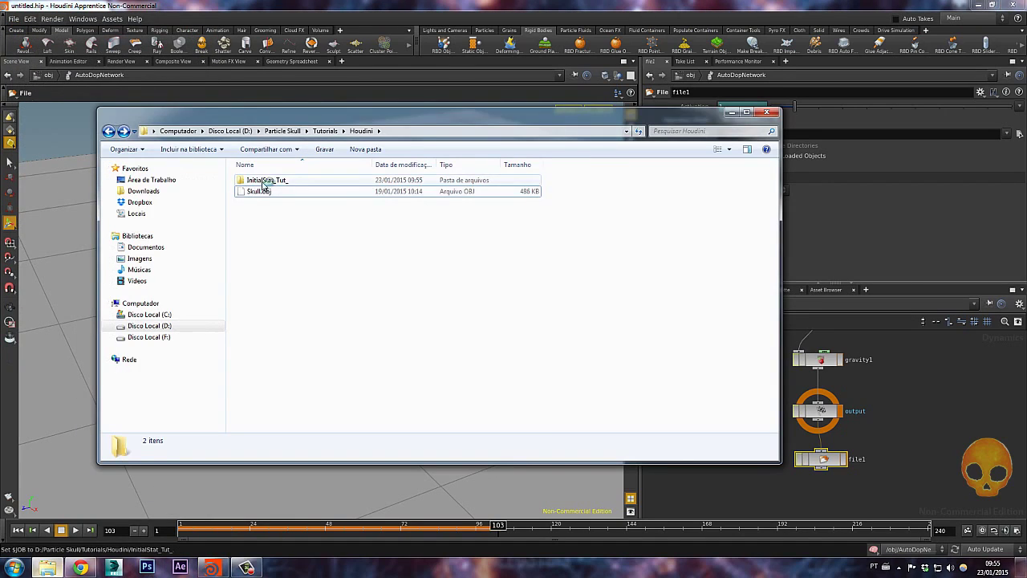
Step: Switch to Windows Explorer, examine the InitialStat_Tut_ project folder and its sim subfolder, and return to Houdini
click(259, 183)
double_click(259, 183)
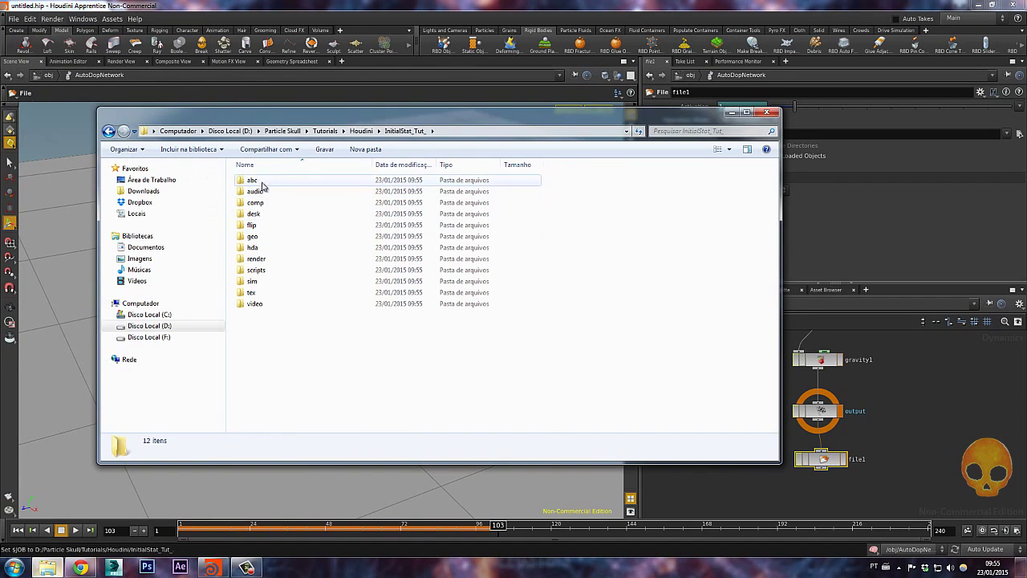
double_click(261, 282)
key(BackSpace)
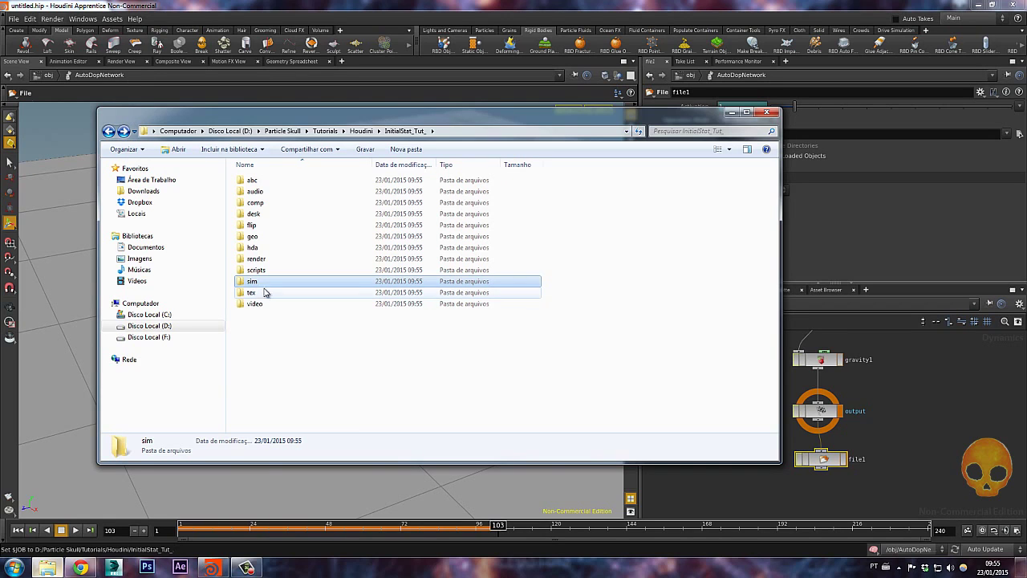
click(306, 4)
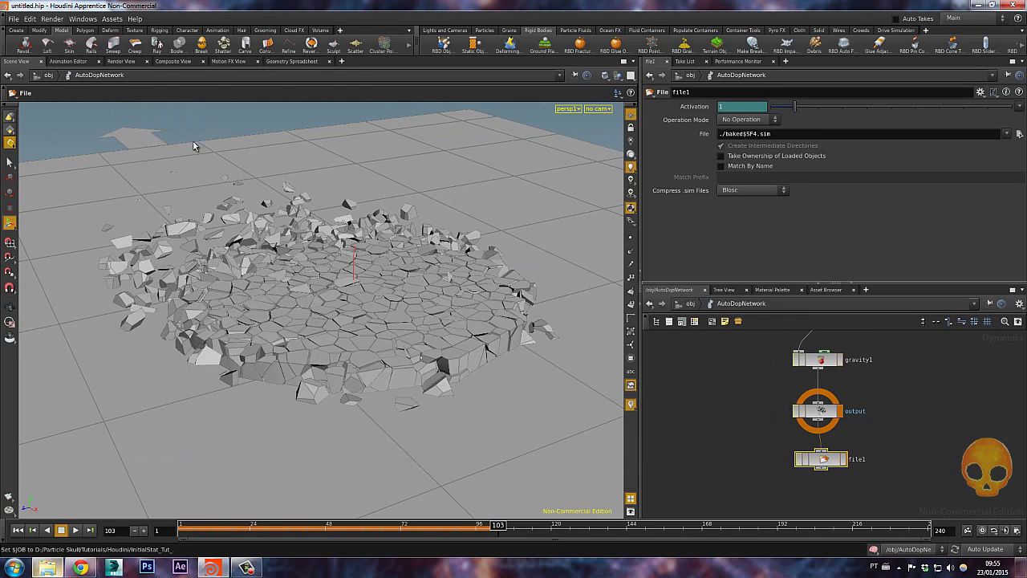
Step: Save the scene as InitState_Tut in the $JOB project folder
click(12, 20)
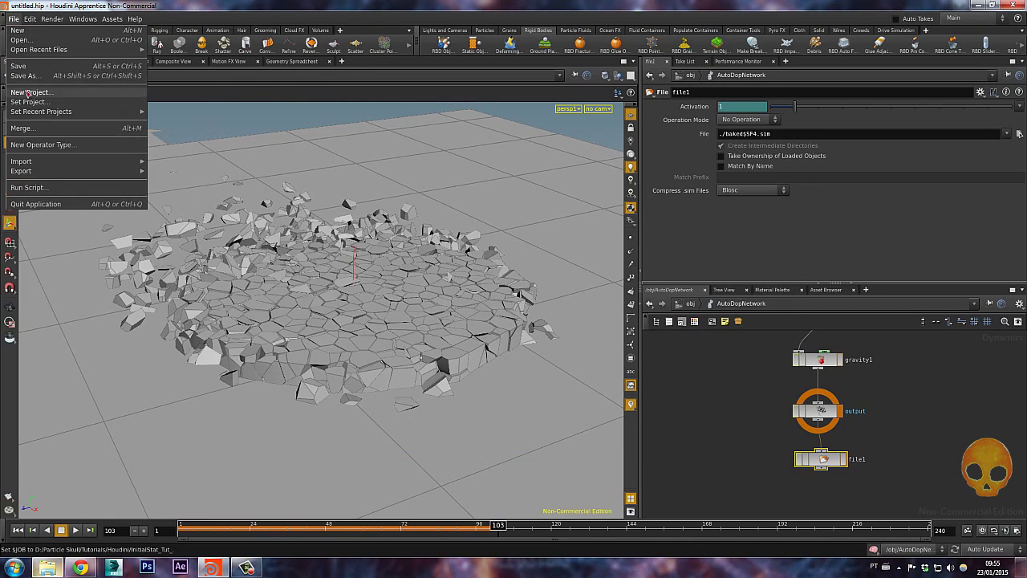
click(27, 76)
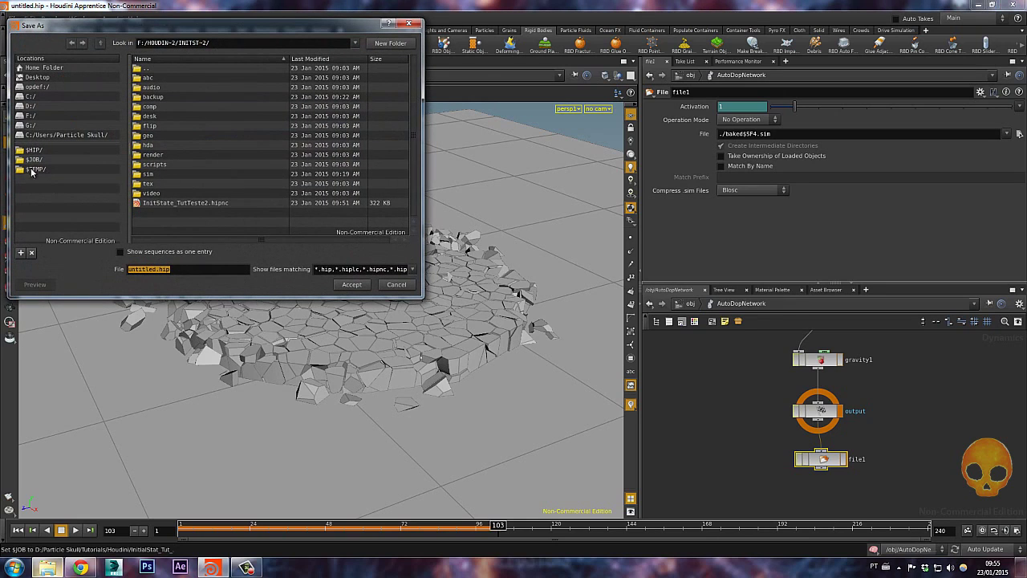
click(37, 161)
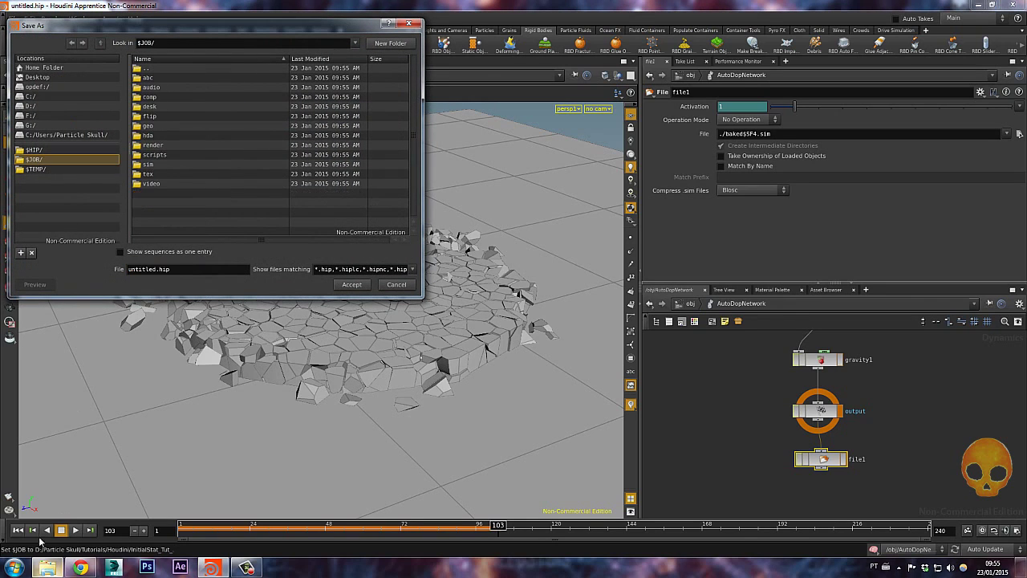
click(48, 568)
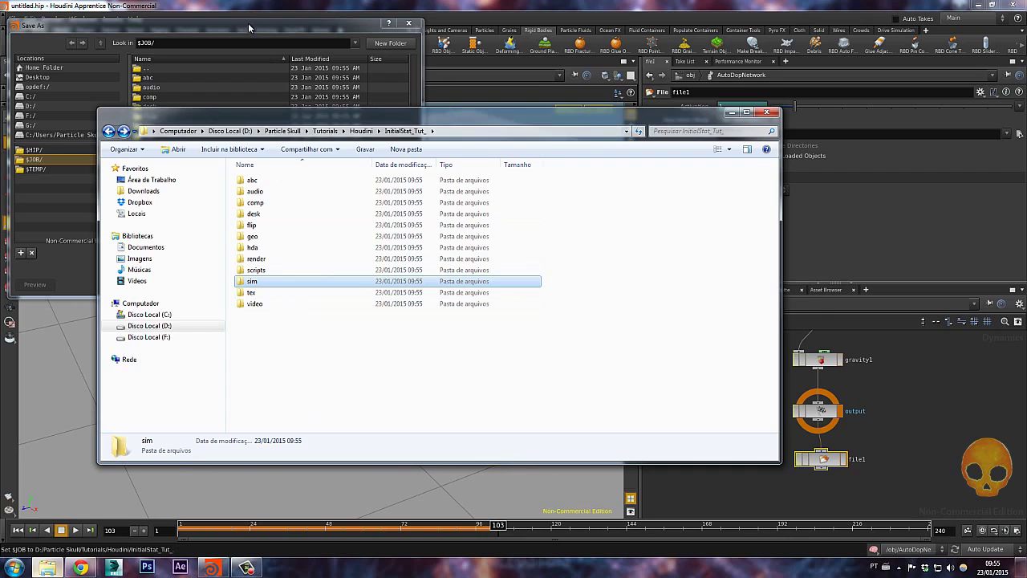
click(249, 28)
drag(176, 270, 61, 265)
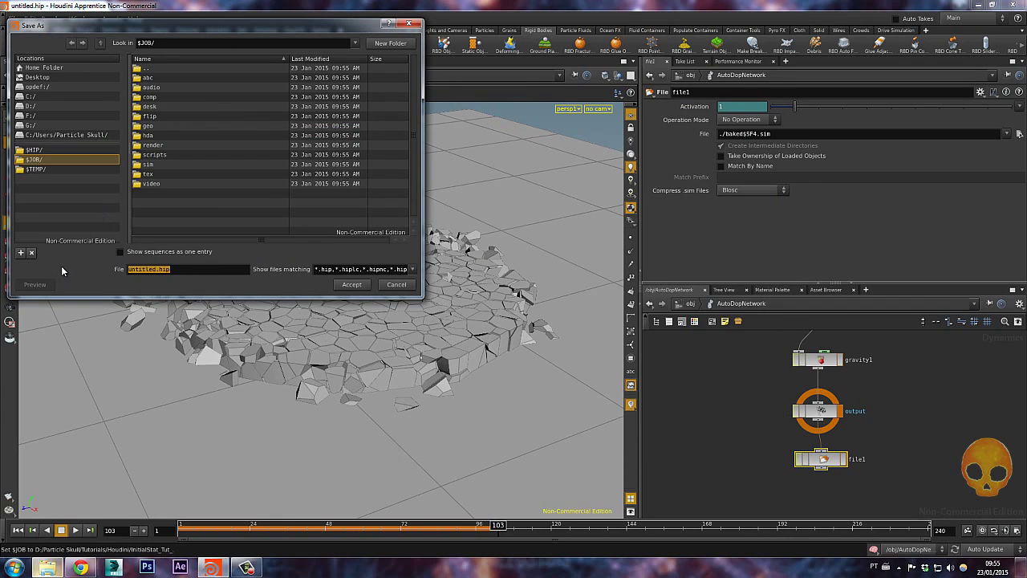
text(InitState_Tut)
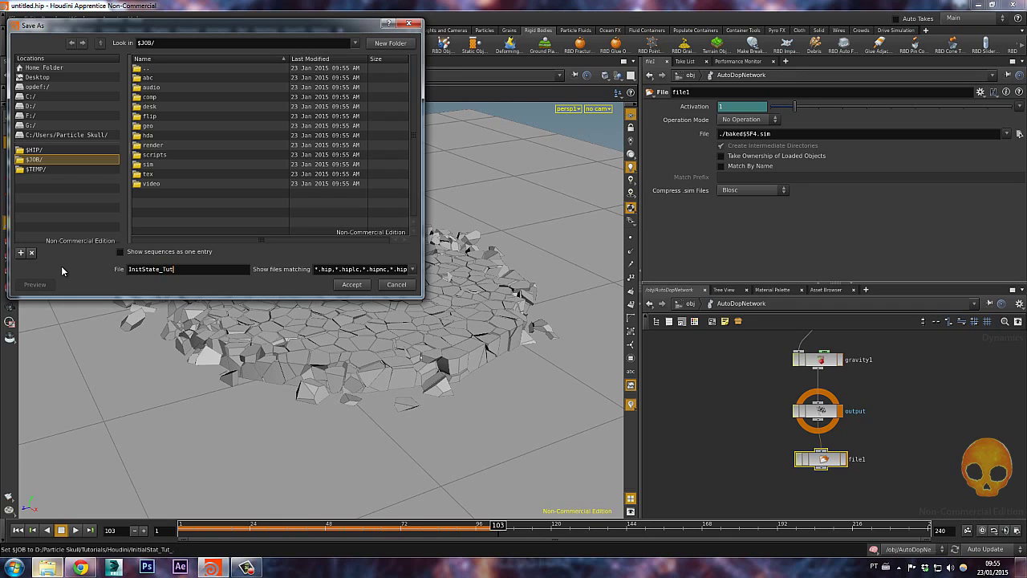
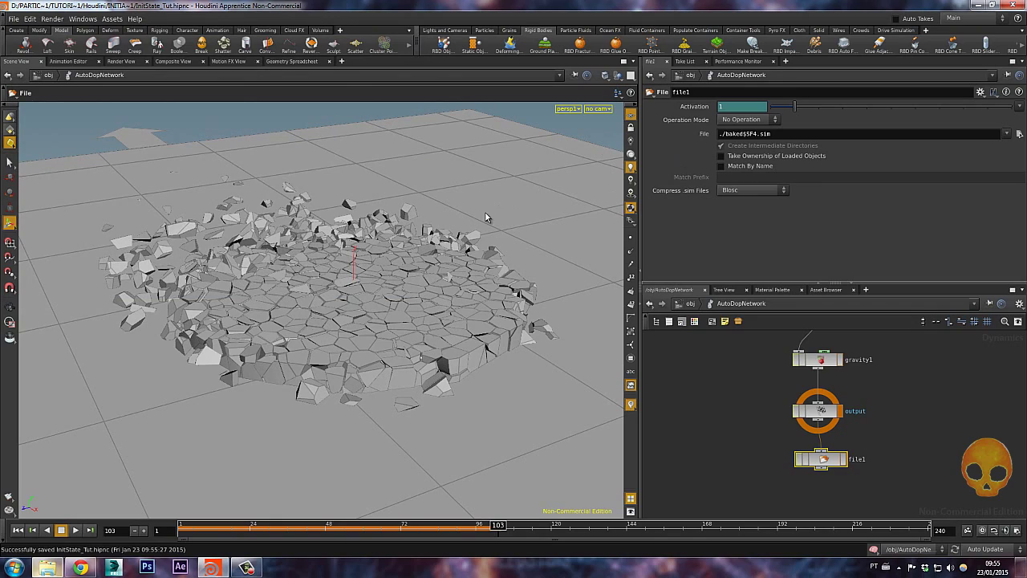
Step: Align file1 below the output node with the display flag on it, and set its file path to $JOB/sim/InitialState.sim
drag(825, 464, 832, 468)
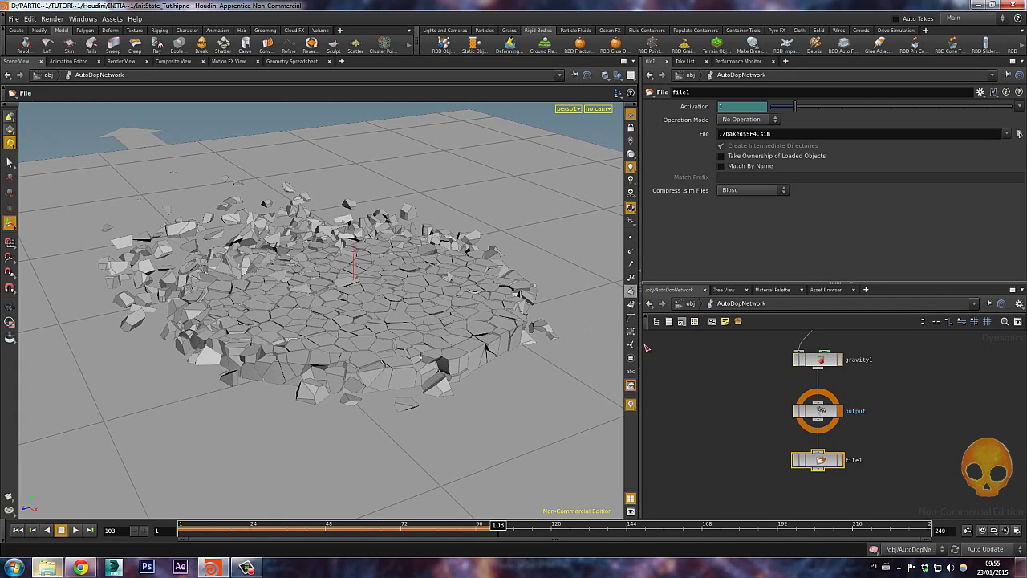
click(840, 461)
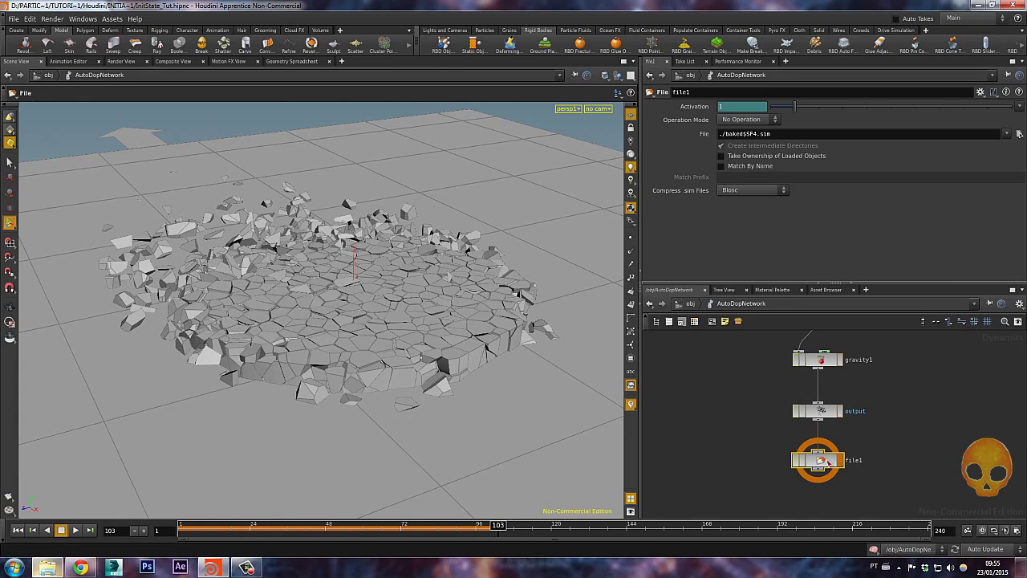
click(1019, 135)
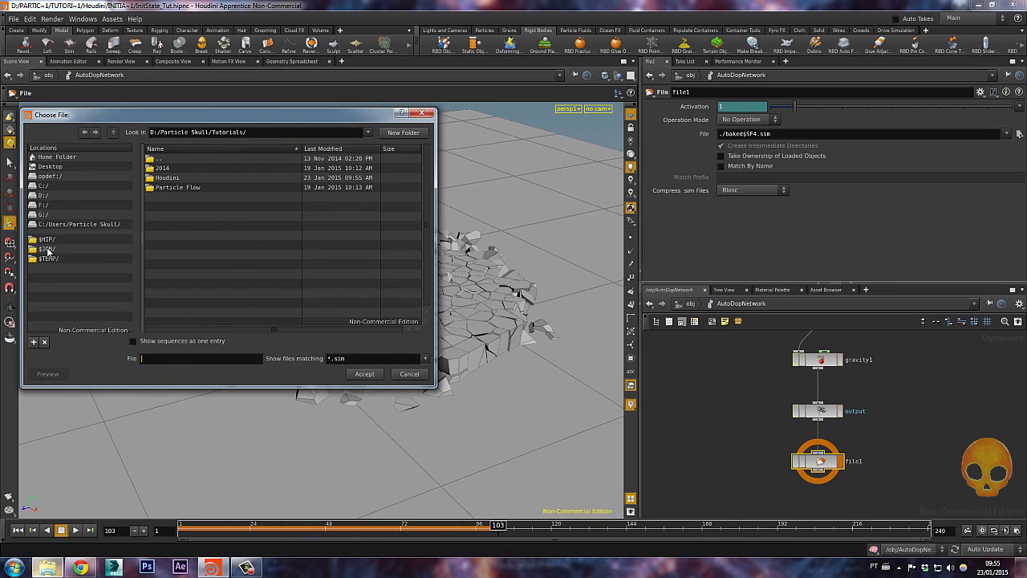
click(49, 249)
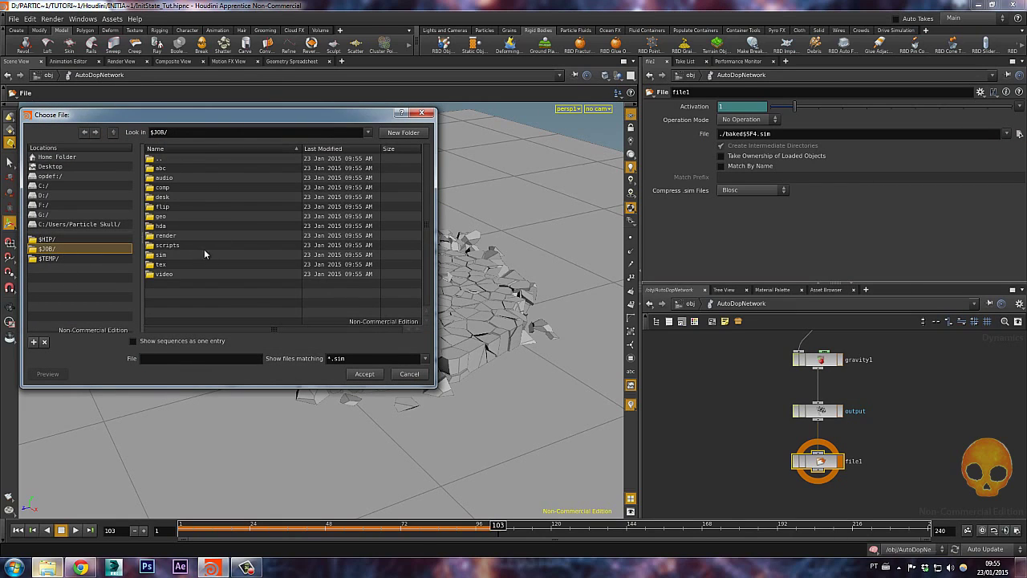
double_click(162, 255)
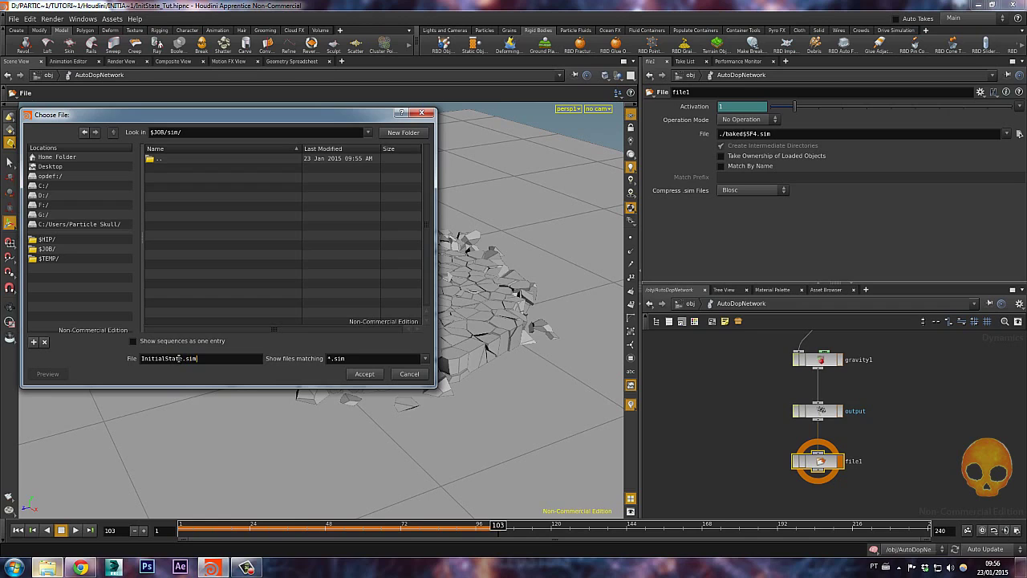
click(364, 374)
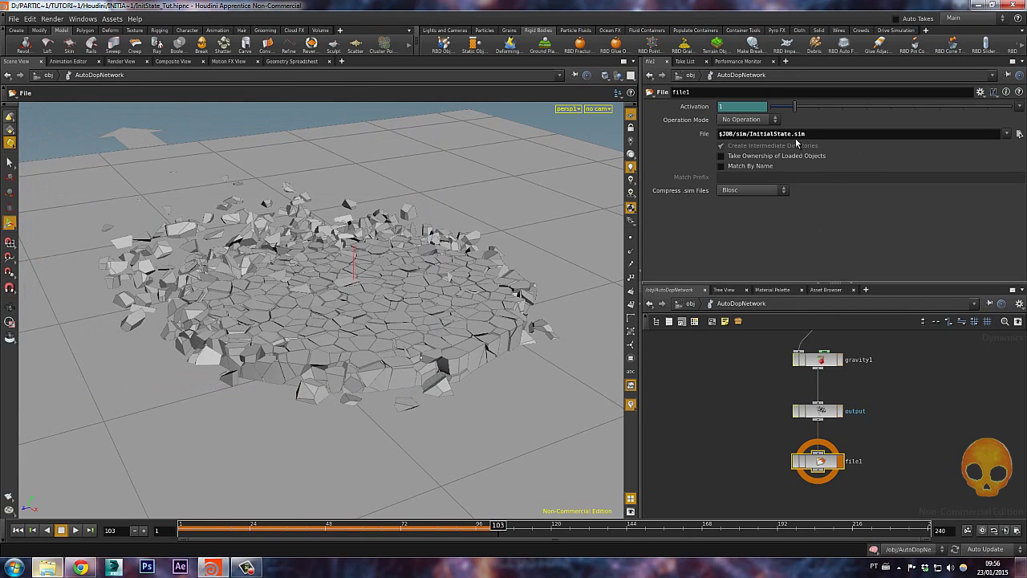
Step: Check the contents of the project's sim folder in Windows Explorer, and return to file1's parameters in Houdini
drag(790, 133, 832, 138)
key(BackSpace)
click(49, 566)
double_click(254, 281)
drag(351, 292, 229, 190)
click(807, 118)
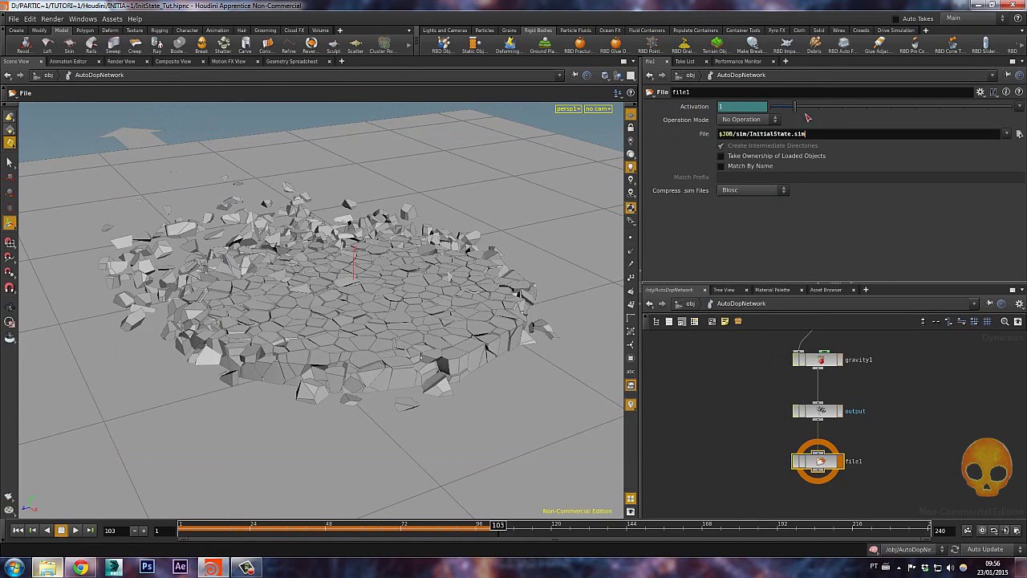
Step: Set file1's Operation Mode to Write Files, and check the project's sim folder for the InitialState.sim file in Windows Explorer
click(758, 120)
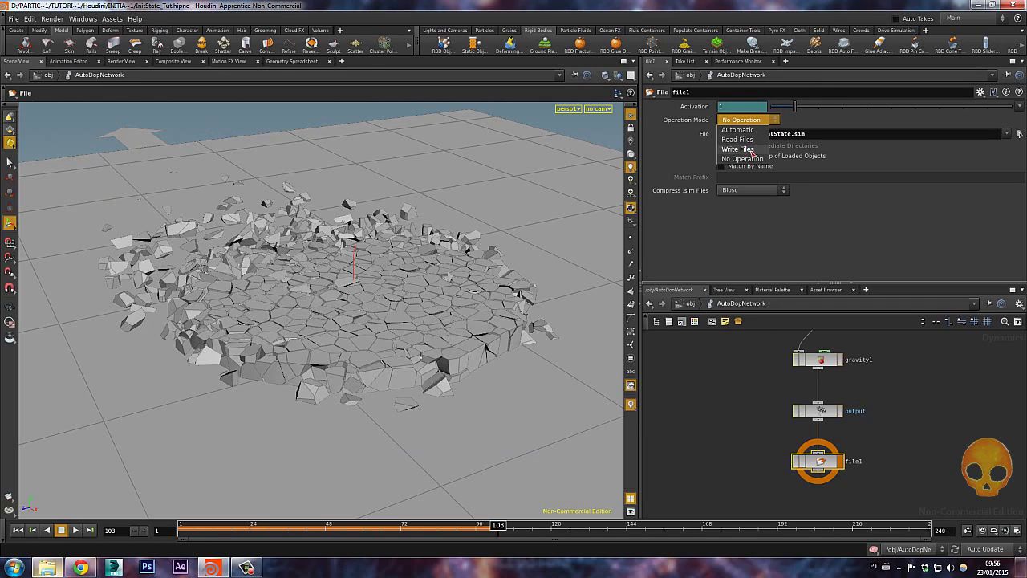
click(753, 149)
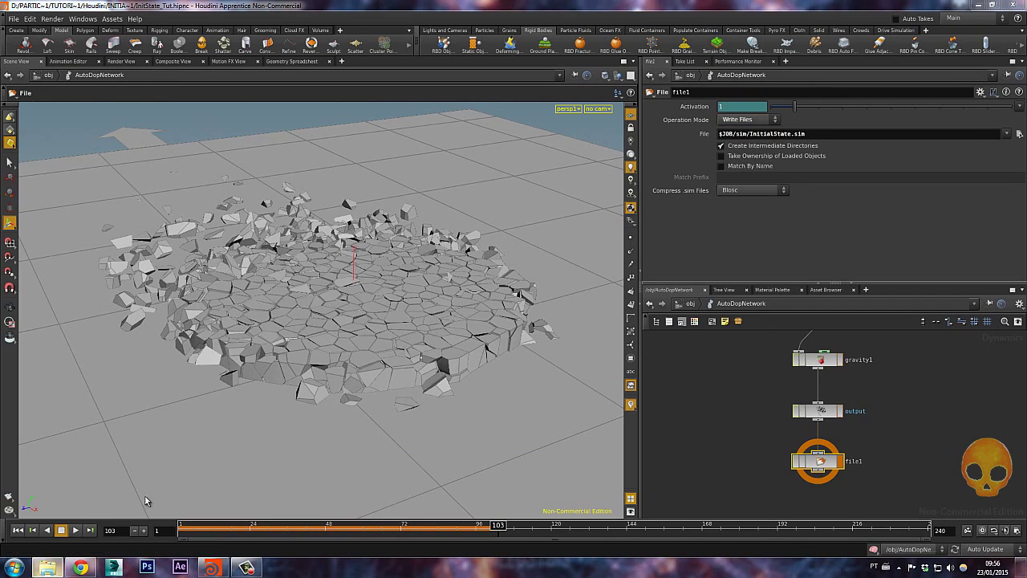
mouse_move(48, 567)
click(69, 514)
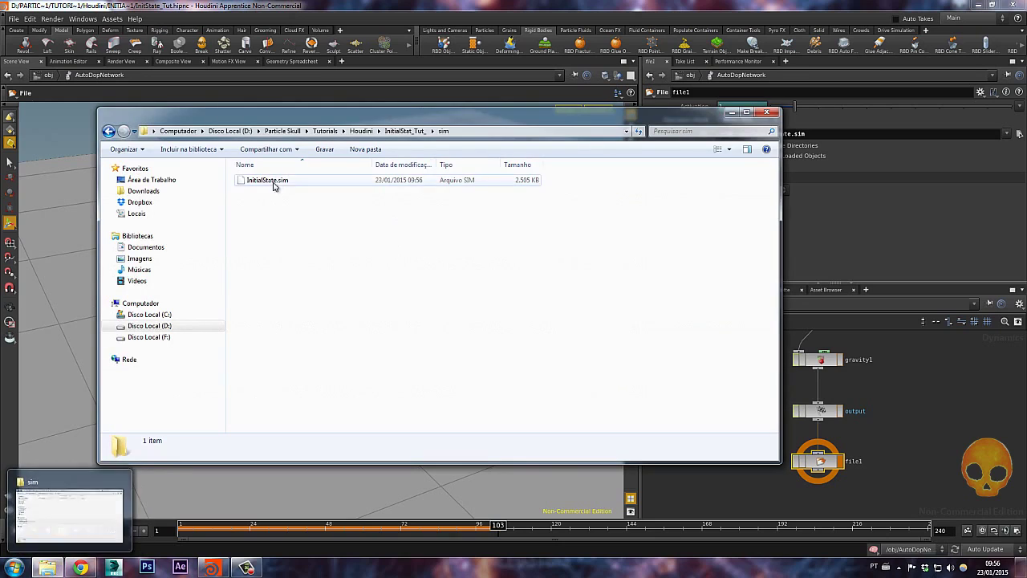
click(531, 4)
Step: Move the timeline to frame 104, inspect InitialState.sim in Windows Explorer, and return to Houdini
click(500, 530)
click(48, 567)
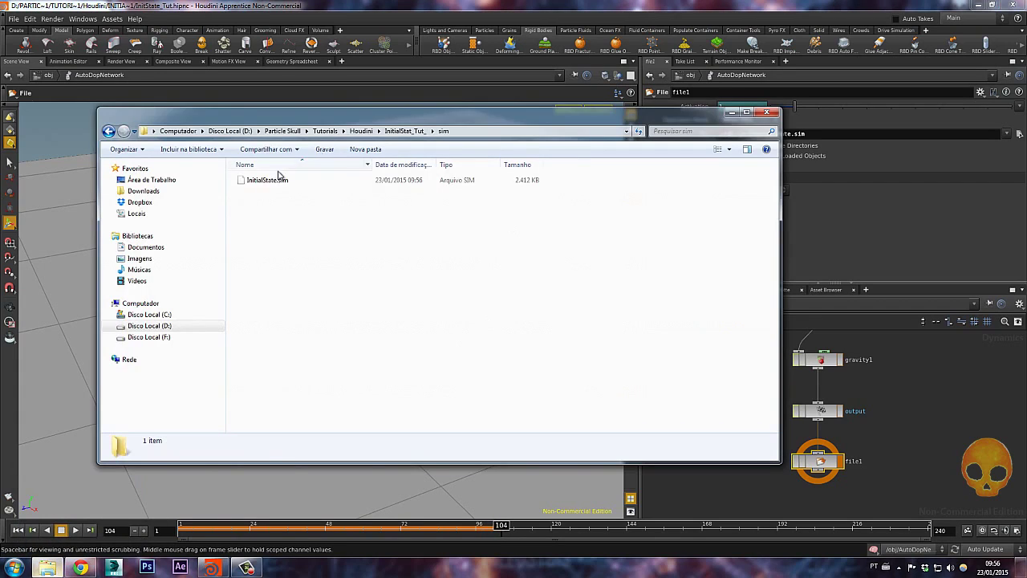
click(270, 182)
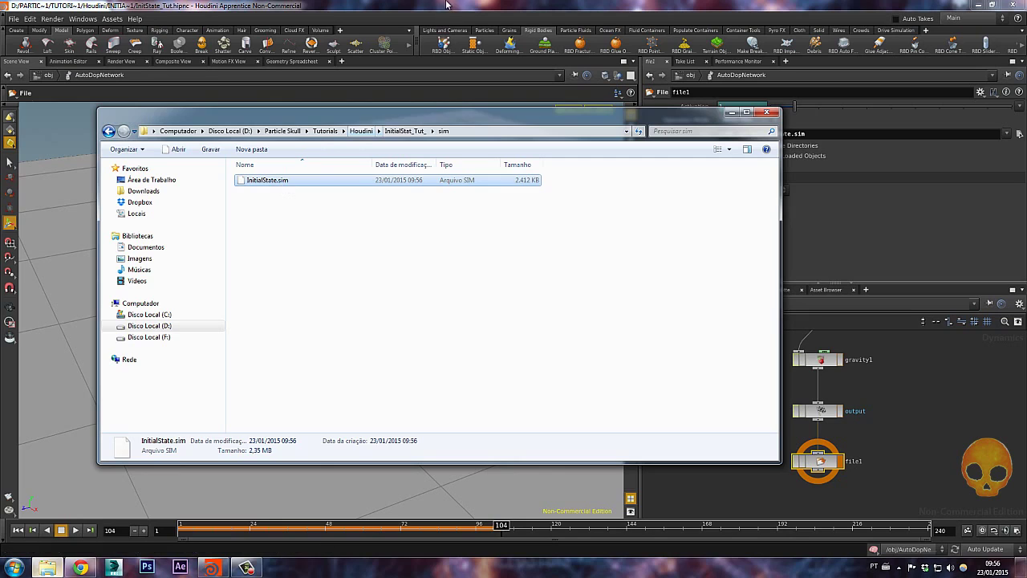
click(385, 4)
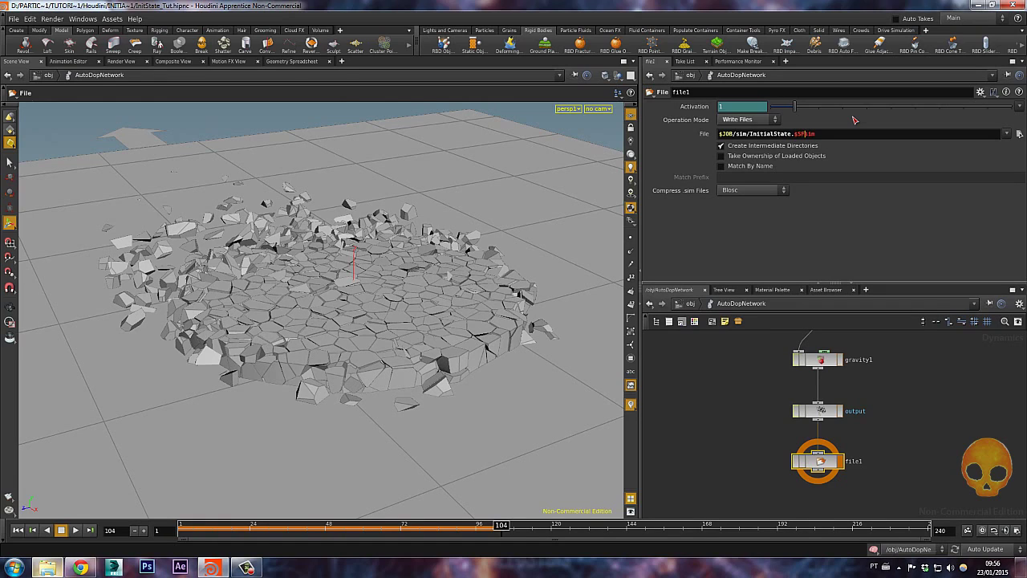
Step: Try adding $SF before the .sim extension in file1's path, restore the path, and recheck InitialState.sim's size in Windows Explorer
text(.)
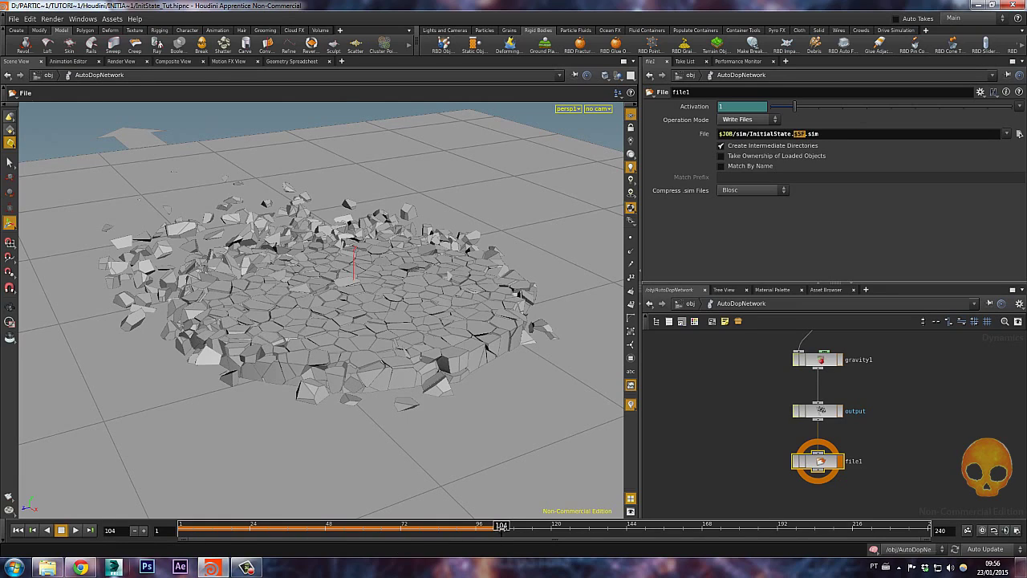
key(BackSpace)
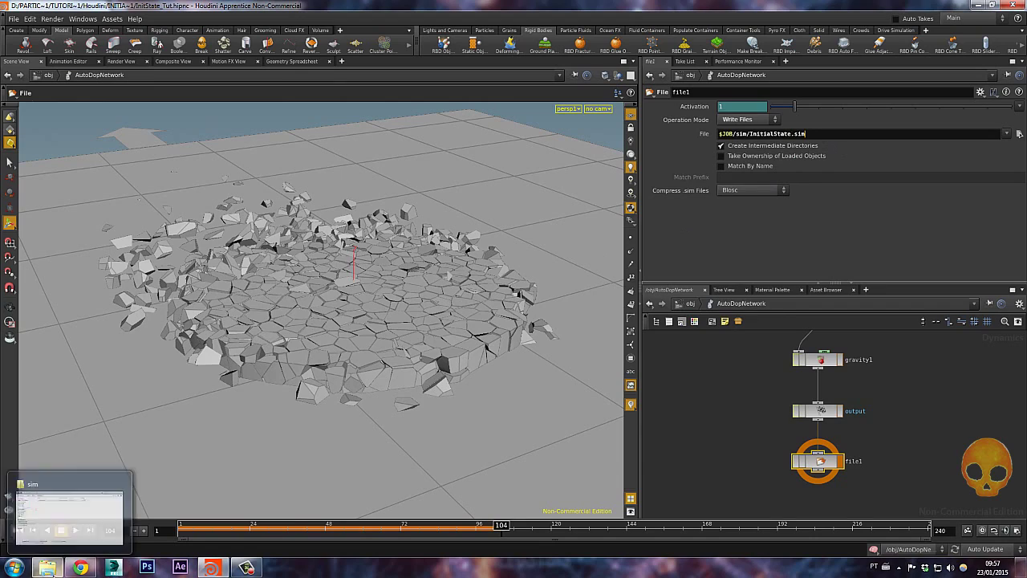
click(48, 568)
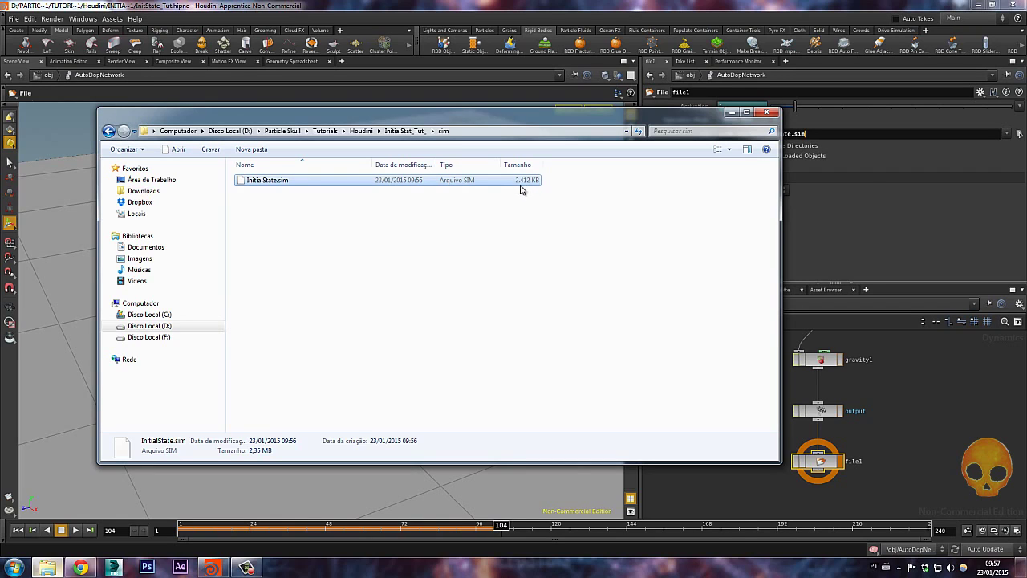
click(555, 4)
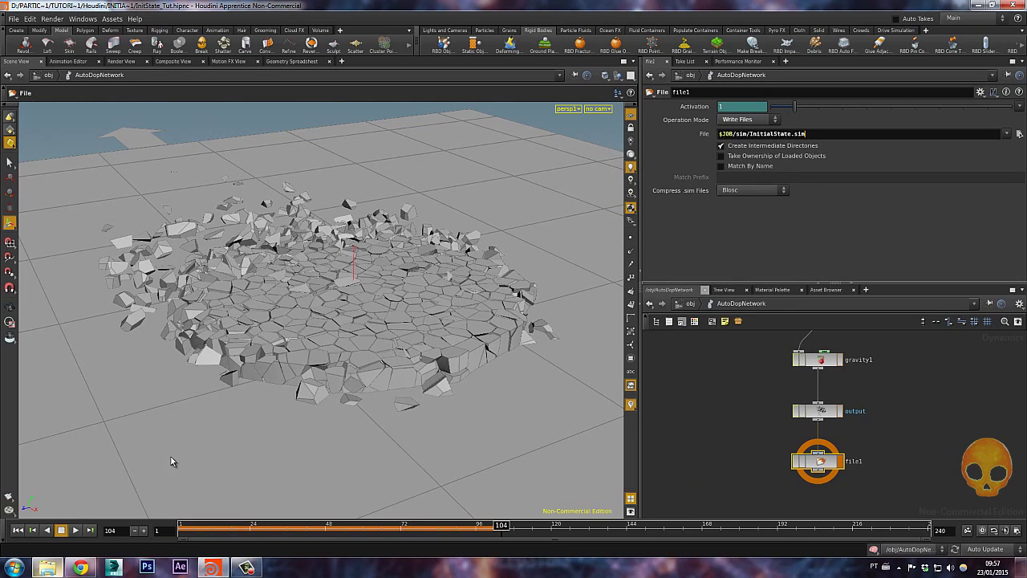
click(50, 568)
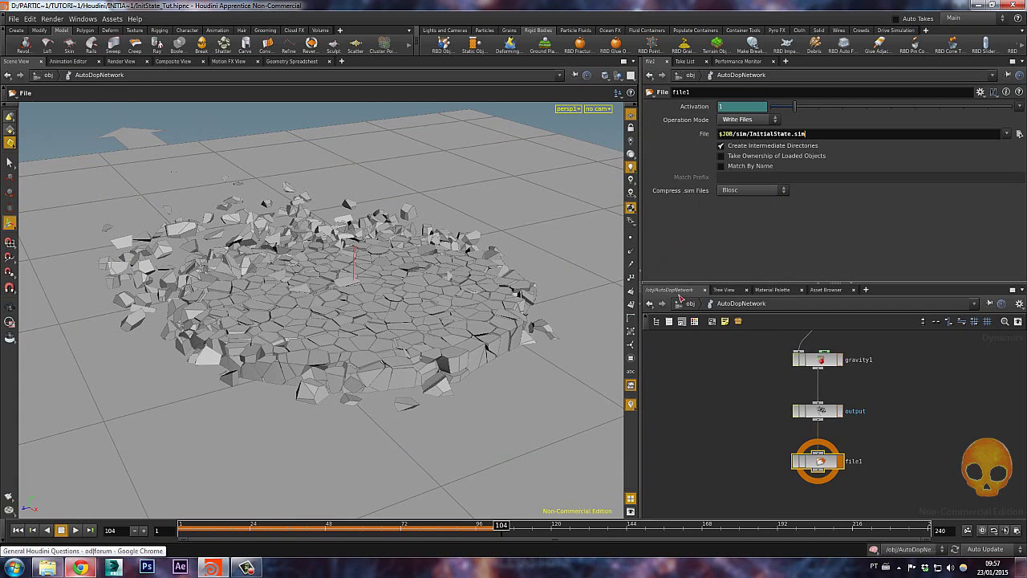
Step: Set file1's Operation Mode to No Operation, disconnect it from the output node, and check InitialState.sim's size in Windows Explorer
click(766, 120)
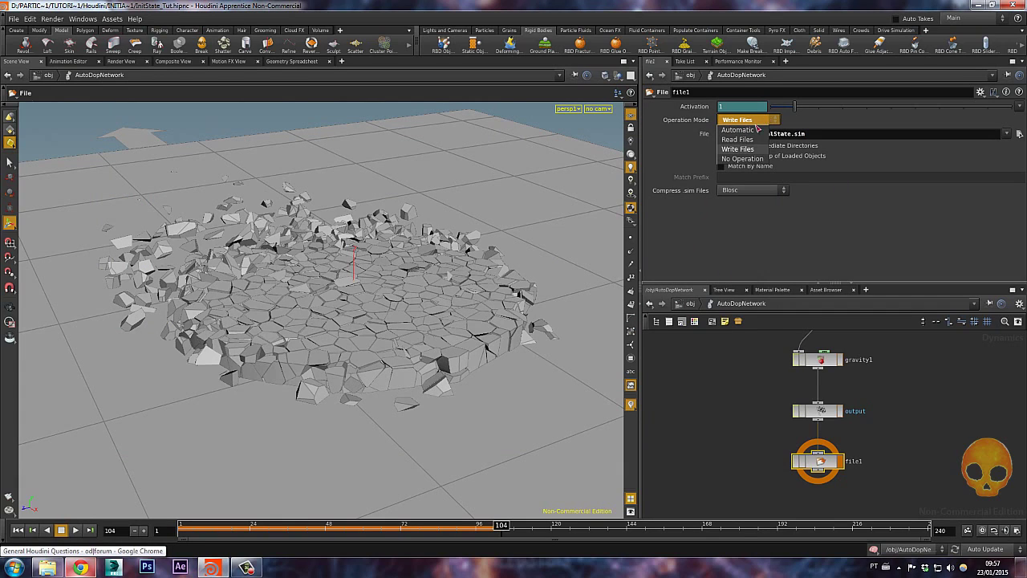
click(744, 159)
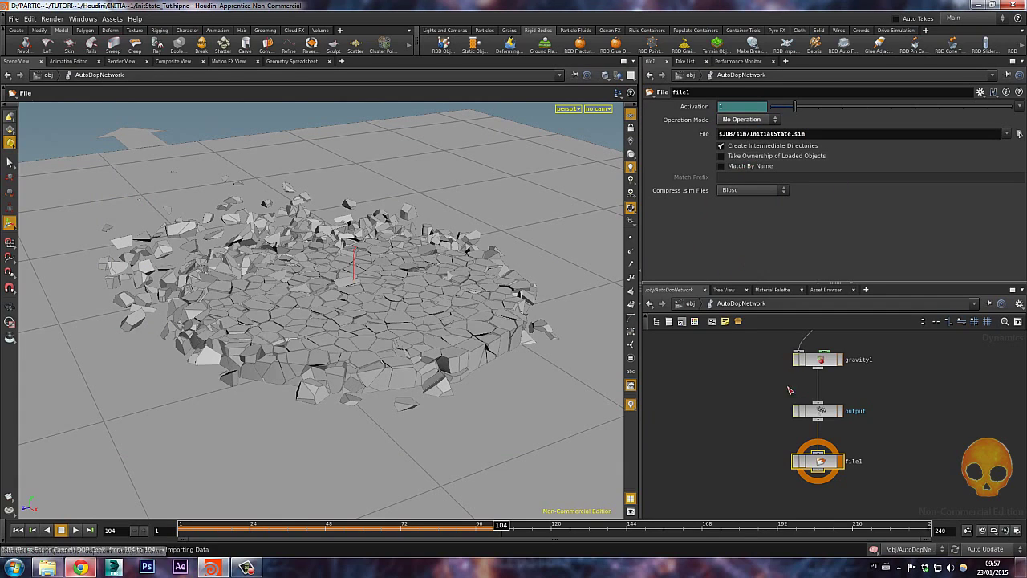
drag(822, 463, 855, 457)
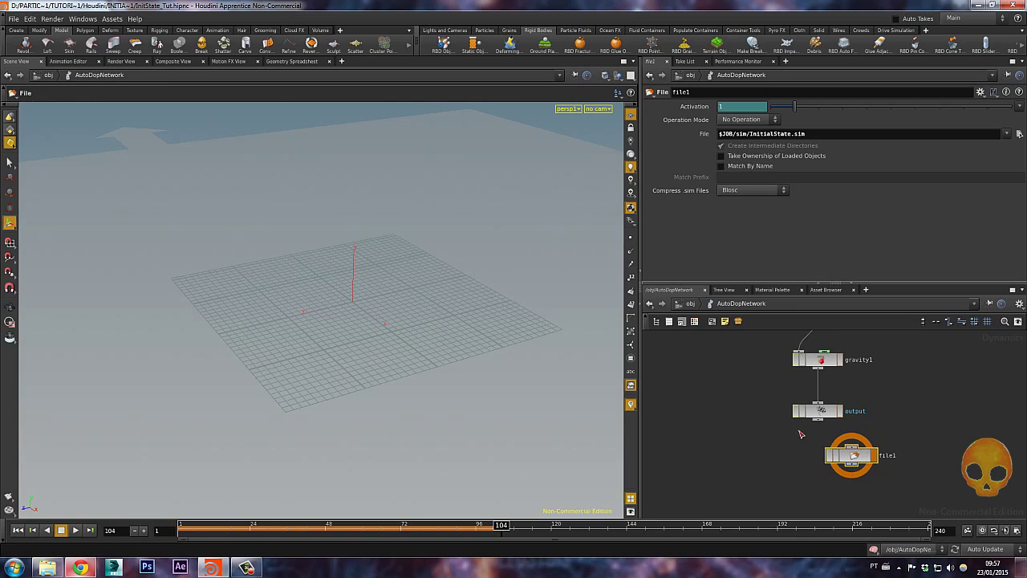
click(47, 567)
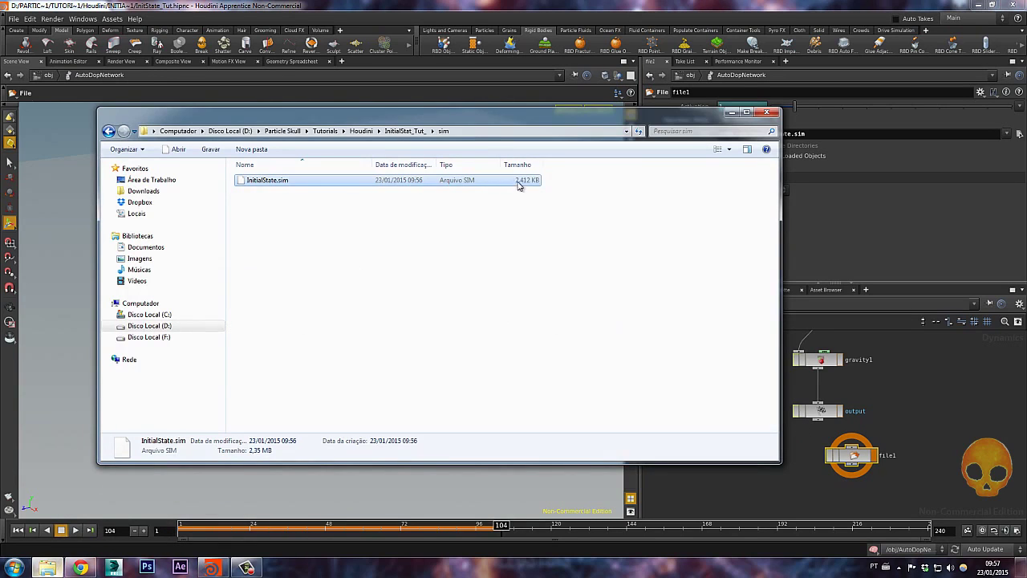
click(541, 3)
Step: Reconnect file1 to the output node, set it to Write Files, disconnect it again, and check the file size in Windows Explorer
drag(819, 418, 854, 457)
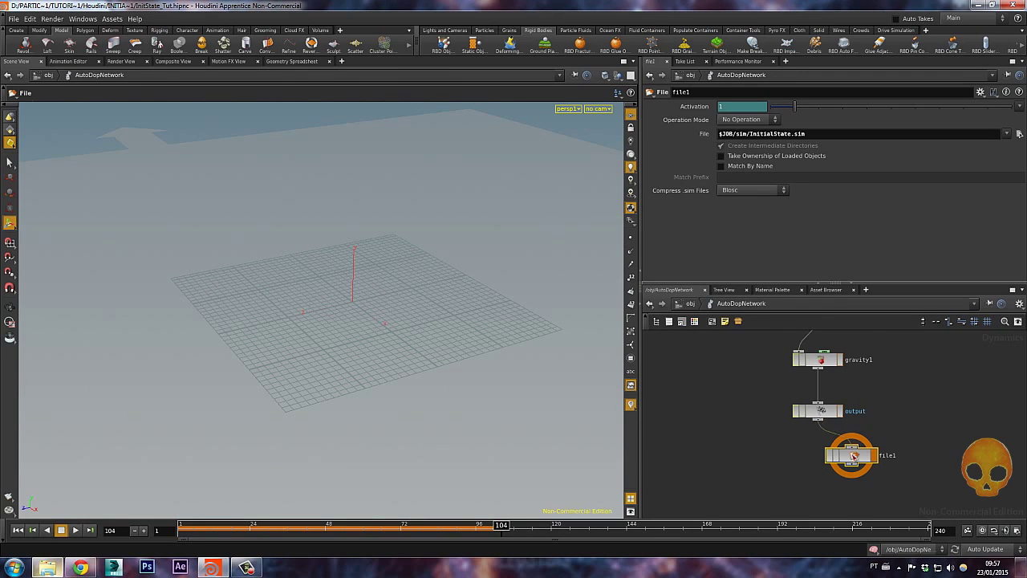
click(743, 120)
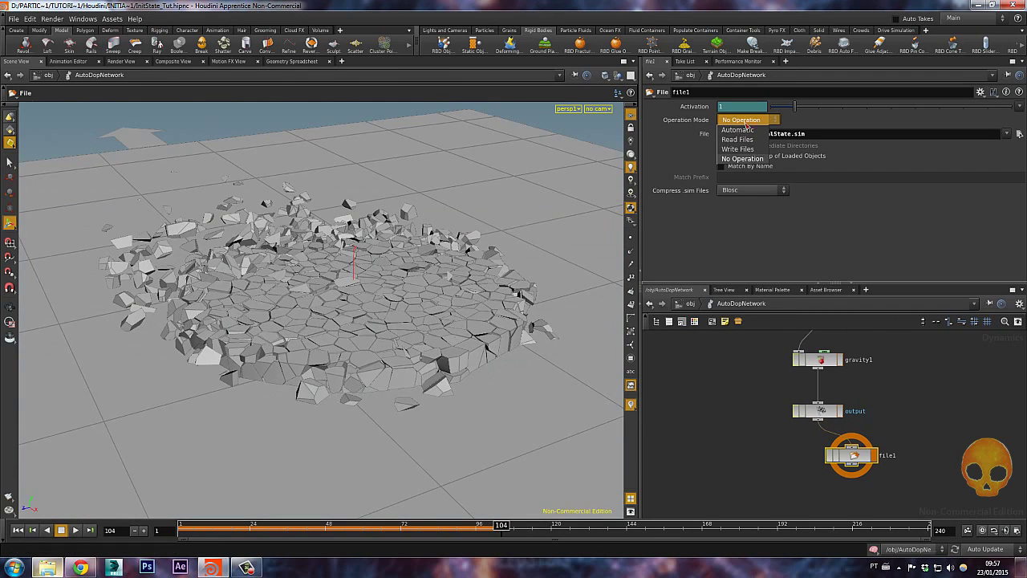
click(745, 150)
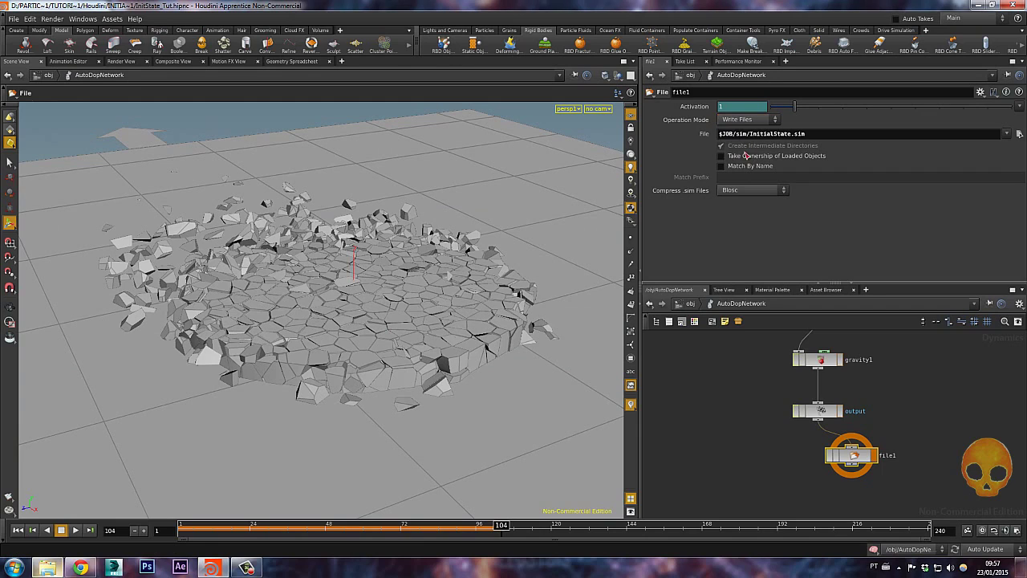
mouse_move(852, 455)
mouse_down()
mouse_move(881, 459)
mouse_move(865, 460)
mouse_up()
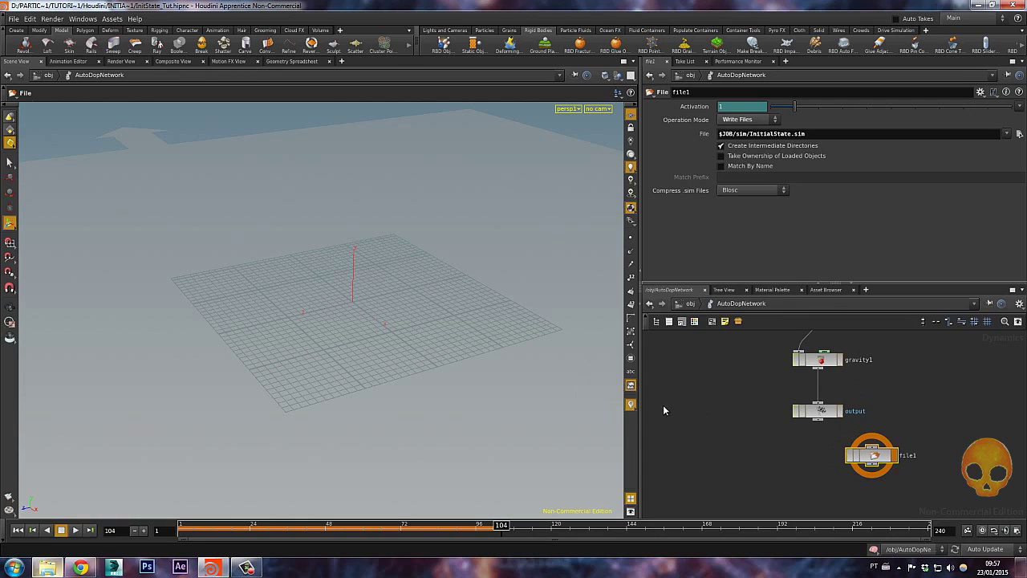
click(62, 565)
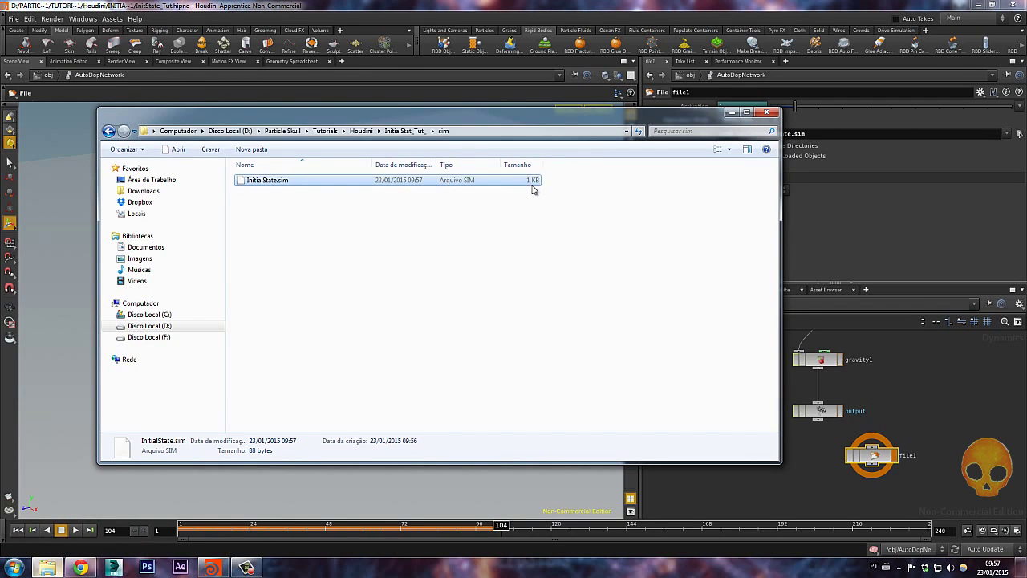
click(405, 63)
Step: Reconnect file1 to the output node to rewrite InitialState.sim, set its Operation Mode to No Operation, and verify the file's size
drag(849, 440, 873, 447)
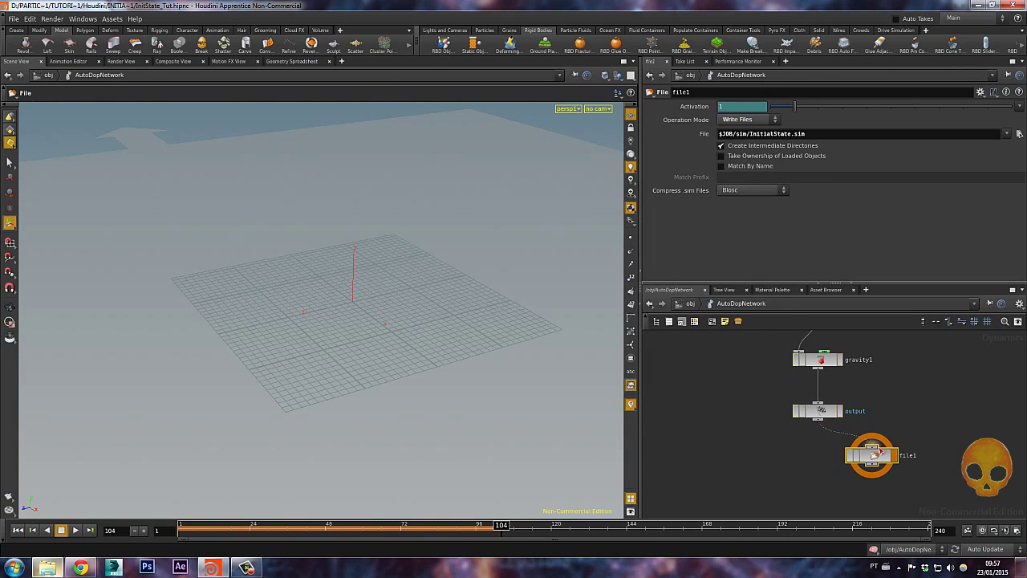
click(747, 119)
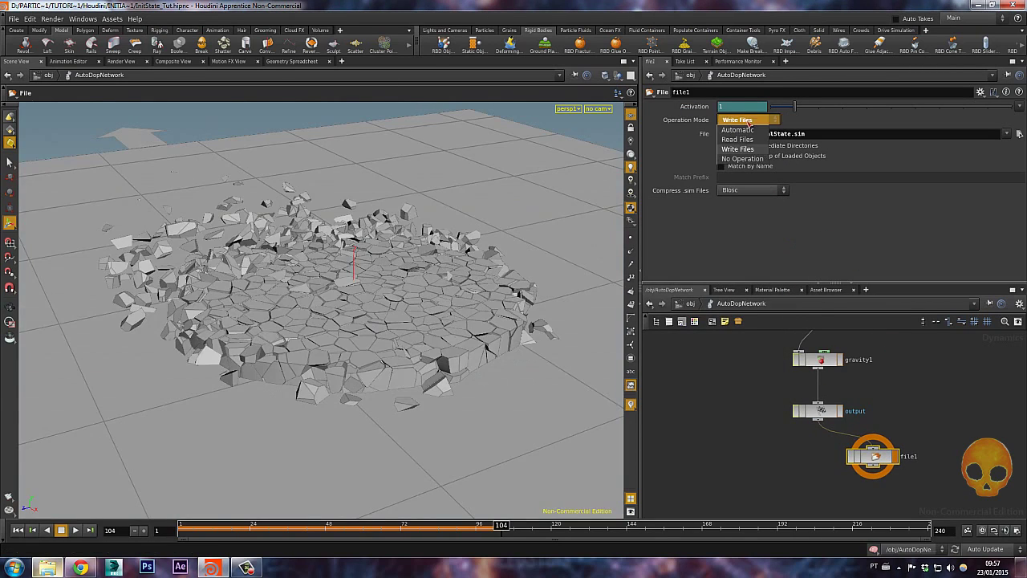
click(738, 159)
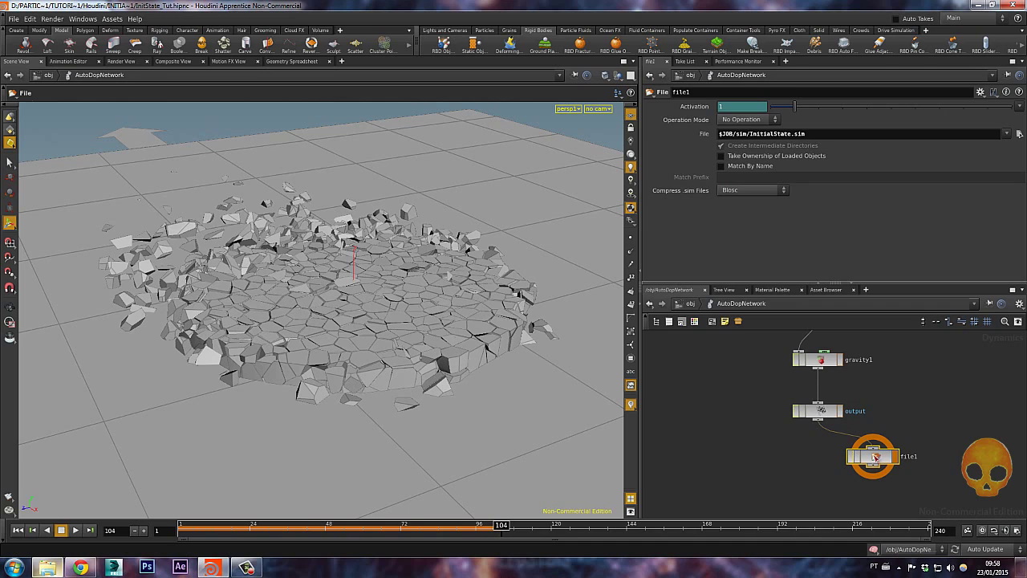
click(47, 567)
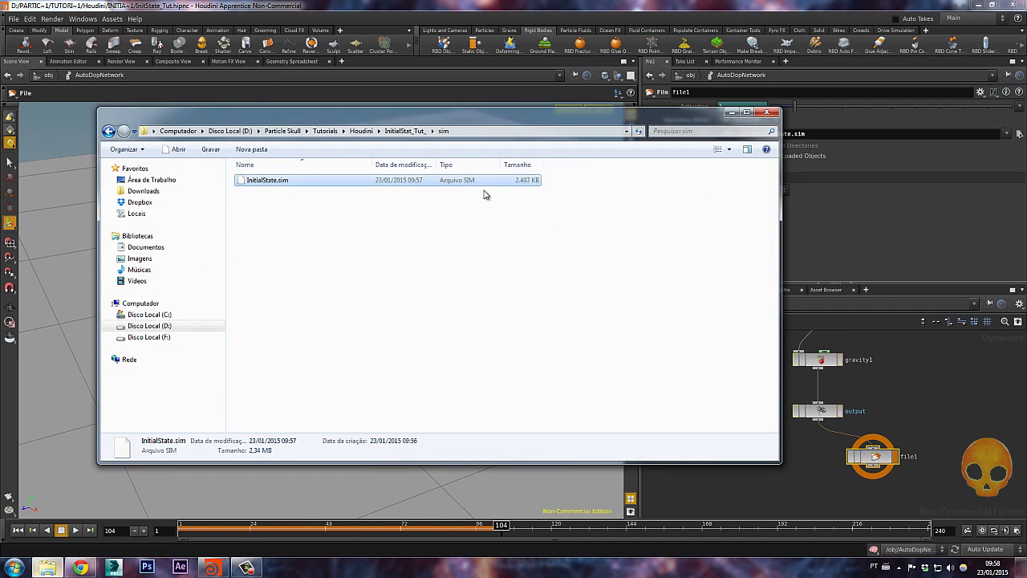
click(584, 3)
Step: Disconnect file1 from the output node and delete it from AutoDopNetwork
mouse_move(876, 457)
mouse_down()
mouse_move(855, 469)
mouse_move(869, 463)
mouse_up()
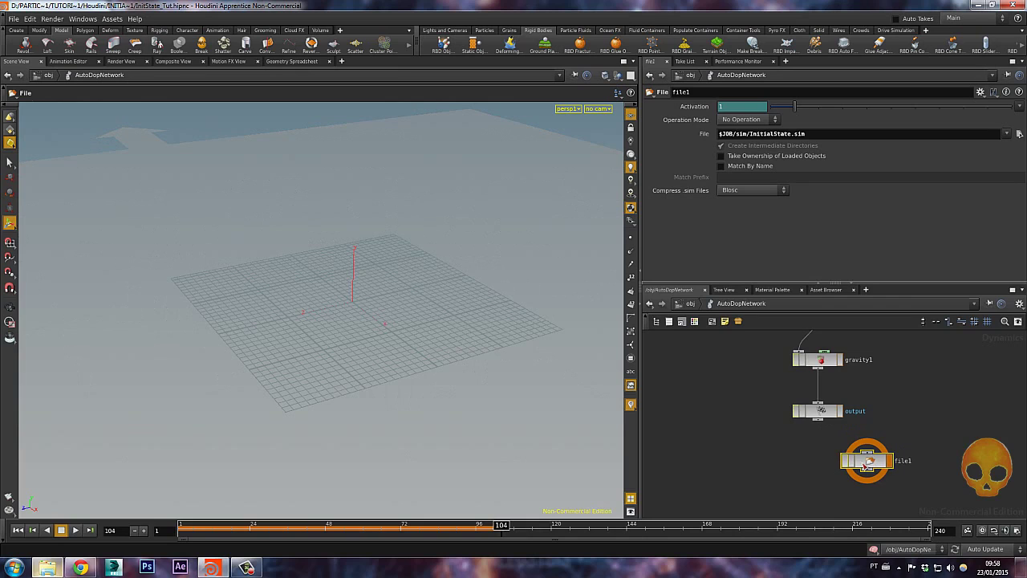
key(Delete)
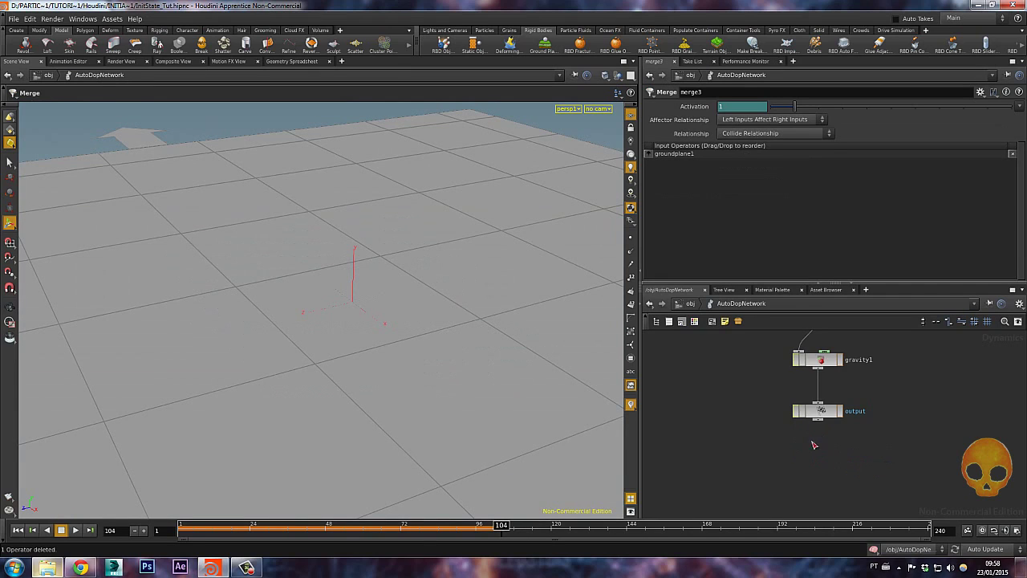
Step: Return the timeline to frame 1 and put the display flag on the output node
middle_drag(743, 359, 741, 424)
middle_drag(753, 380, 740, 363)
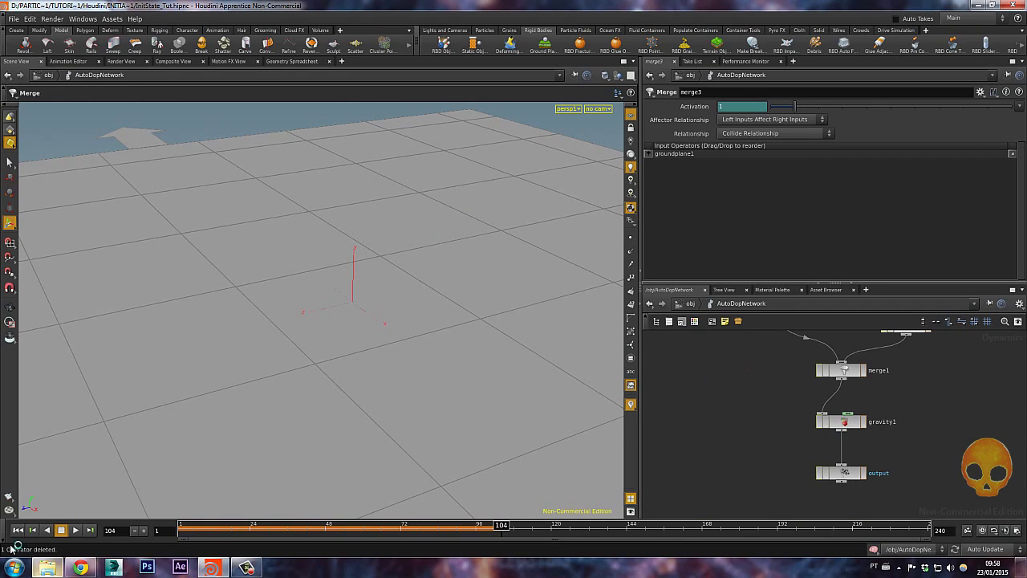
drag(204, 522, 183, 523)
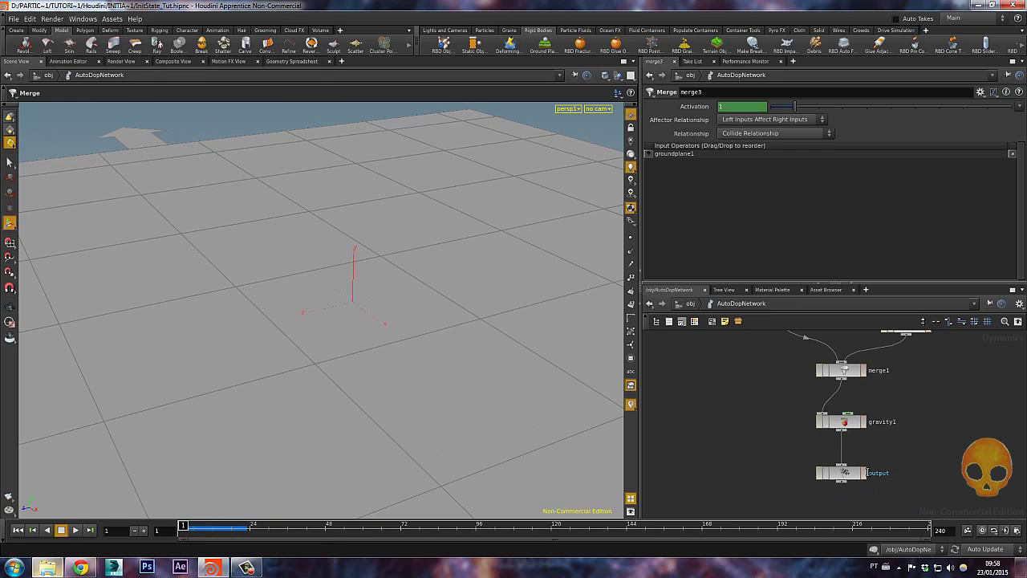
click(864, 476)
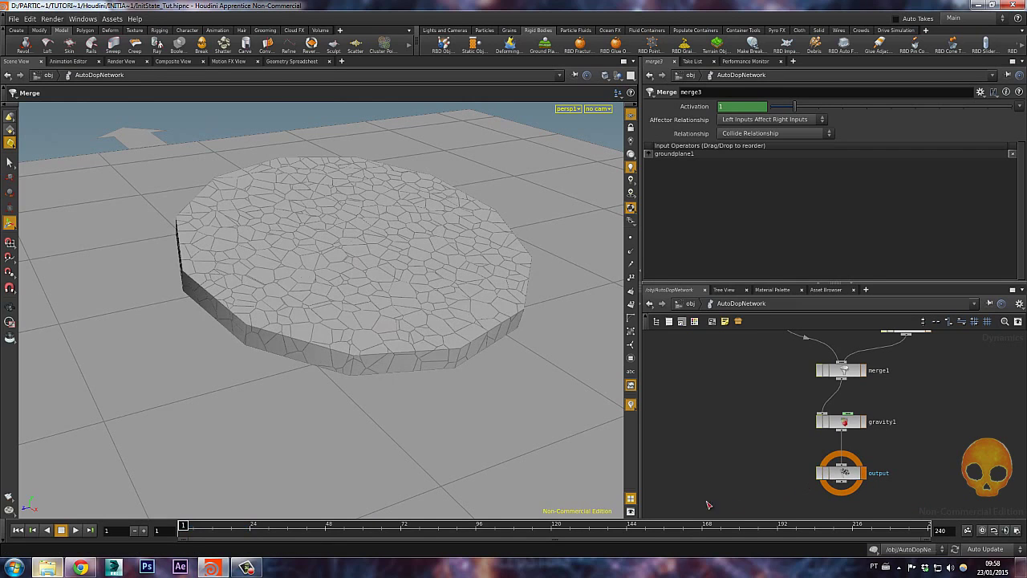
Step: Go up to the obj level and bring up AutoDopNetwork's simulation parameters
key(Up)
key(ctrl+Up)
click(690, 304)
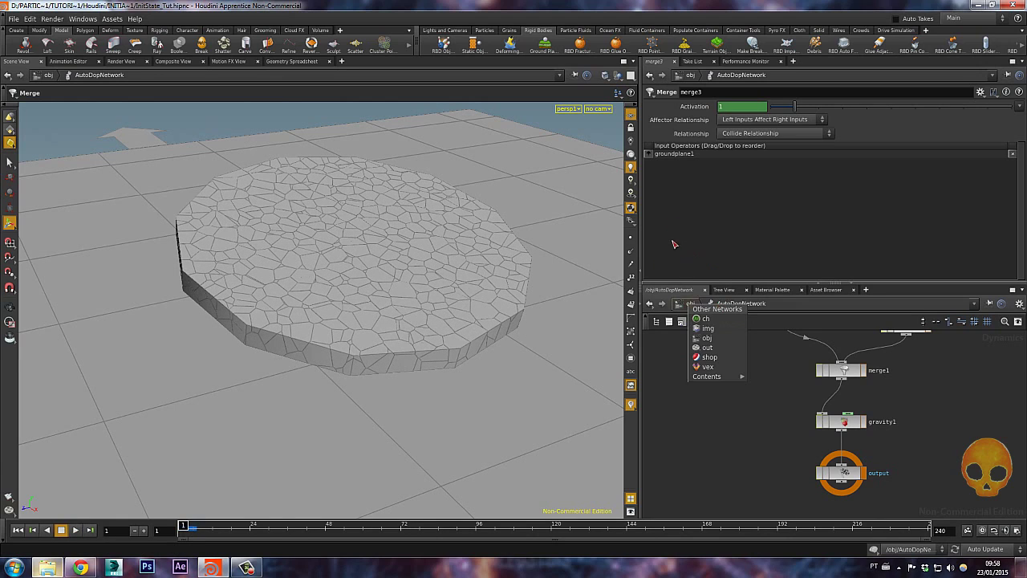
click(681, 414)
click(691, 303)
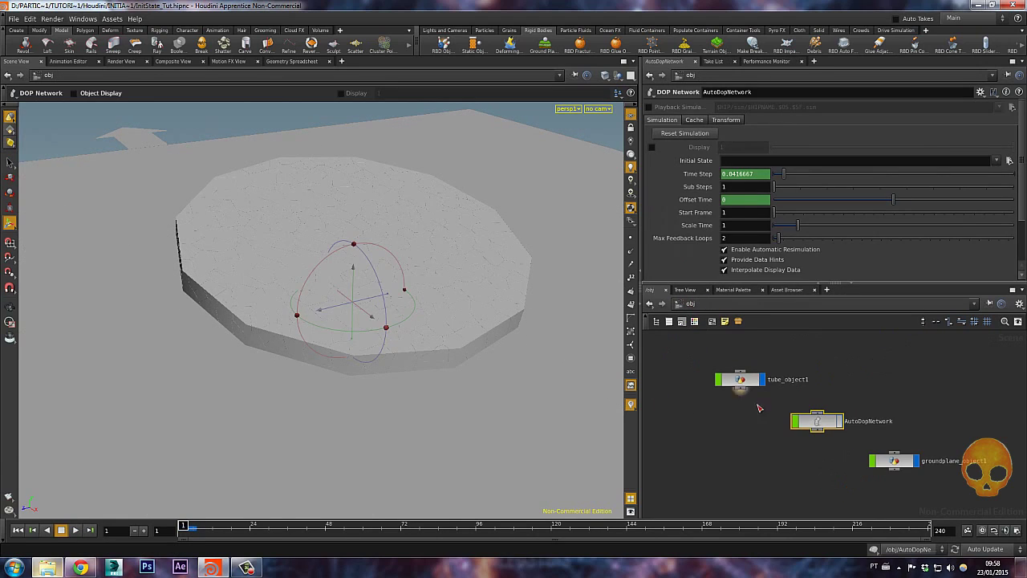
drag(831, 423, 834, 422)
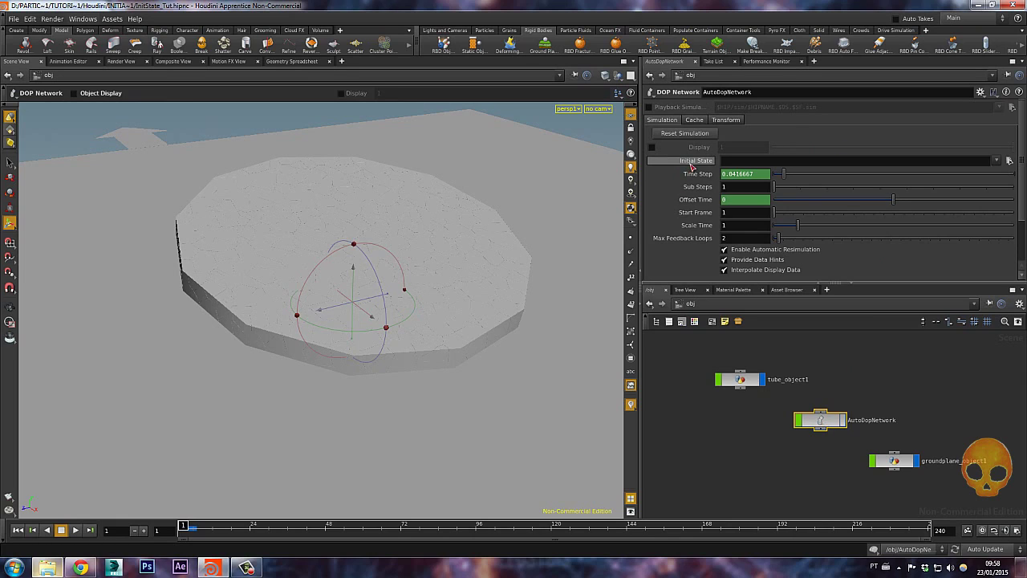
Step: Load $JOB/sim/InitialState.sim as AutoDopNetwork's Initial State
click(1008, 162)
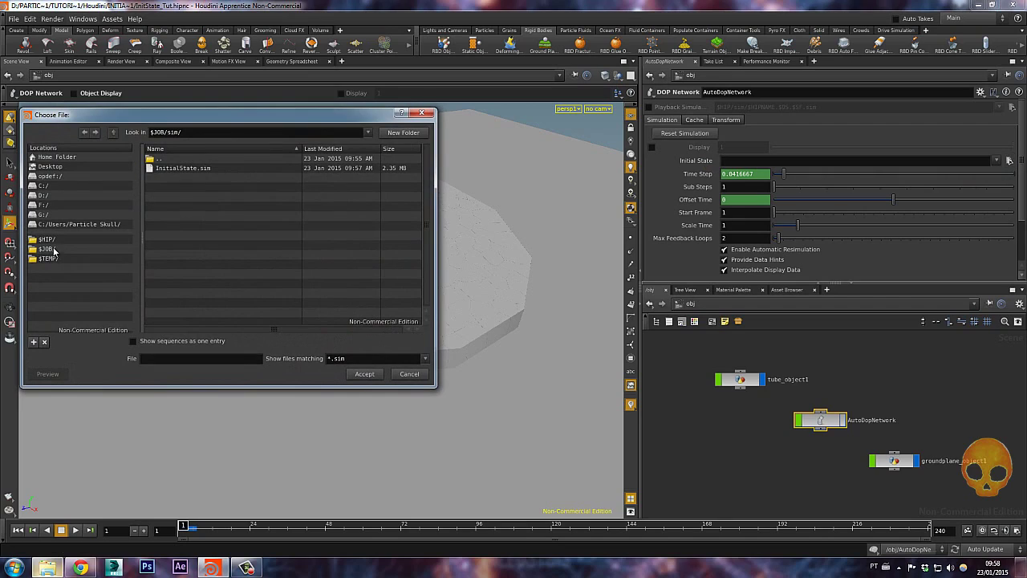
click(46, 249)
click(160, 255)
double_click(160, 255)
click(189, 169)
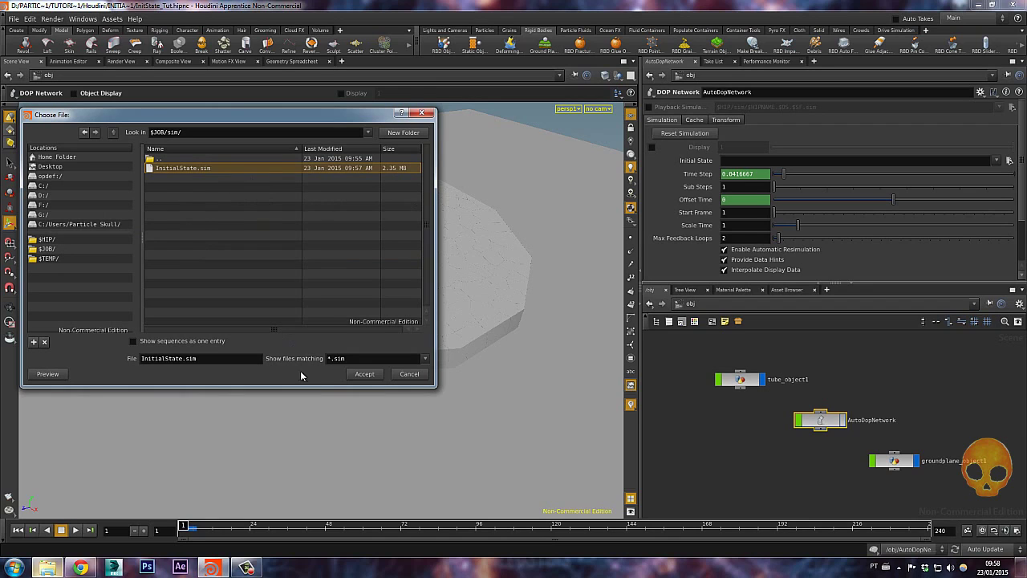
click(365, 374)
drag(244, 384, 316, 401)
key(Return)
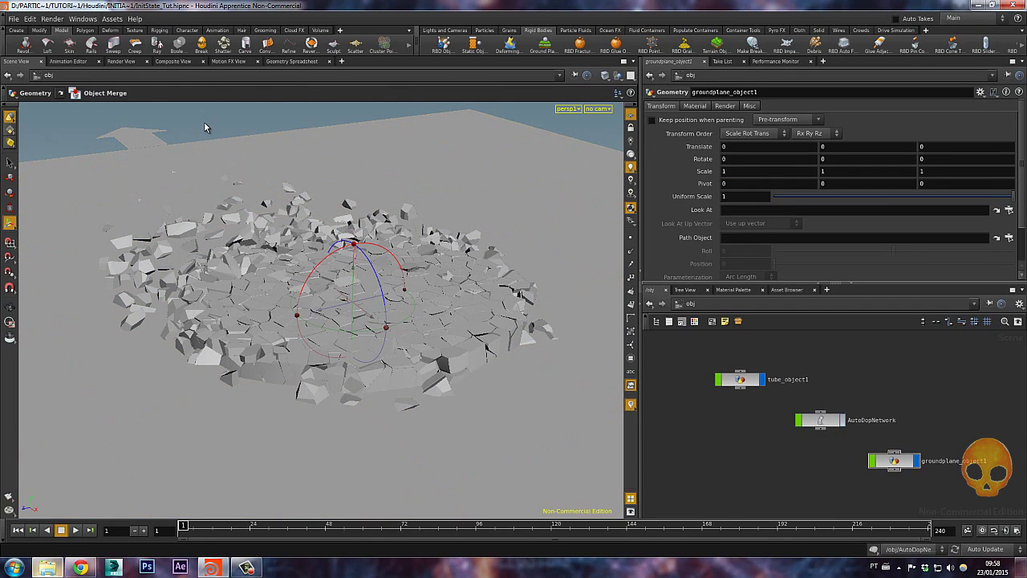
Step: Play the simulation from the loaded initial state, stop it and return to frame 1
key(Up)
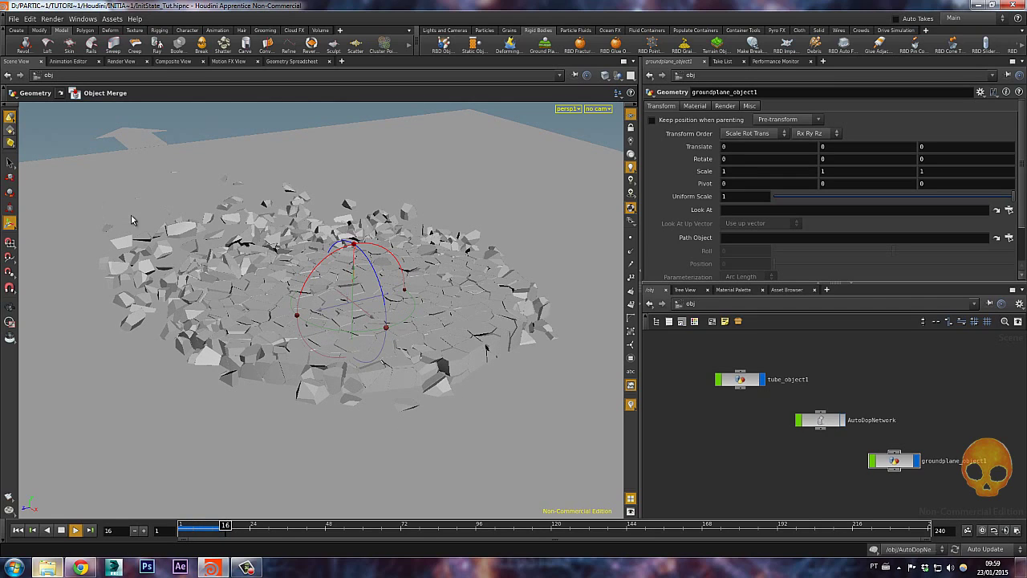
key(Up)
key(ctrl+Up)
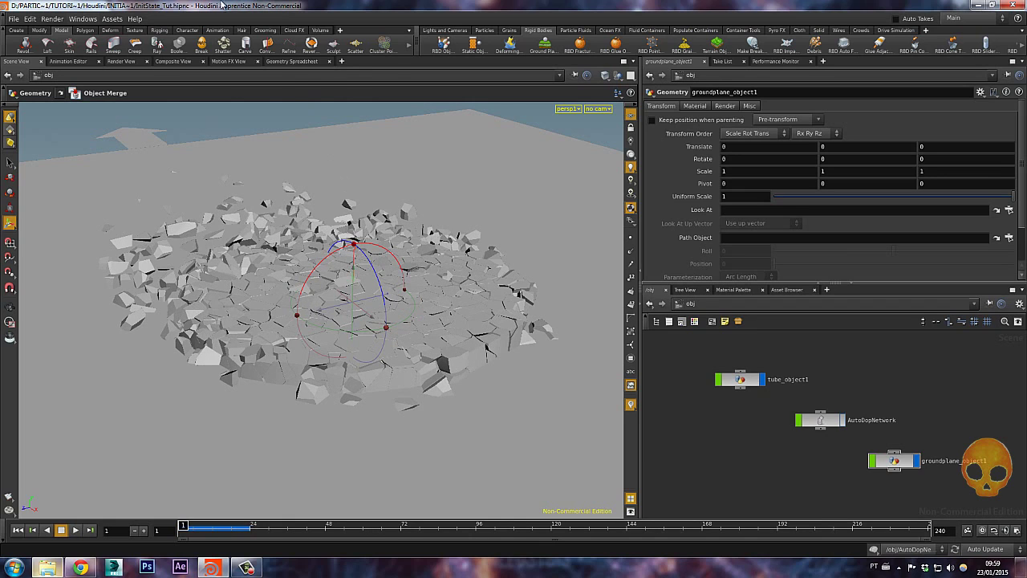
Step: Create a sphere object at the origin, in the middle of the shattered disc
drag(246, 243, 263, 299)
drag(201, 132, 212, 131)
key(Return)
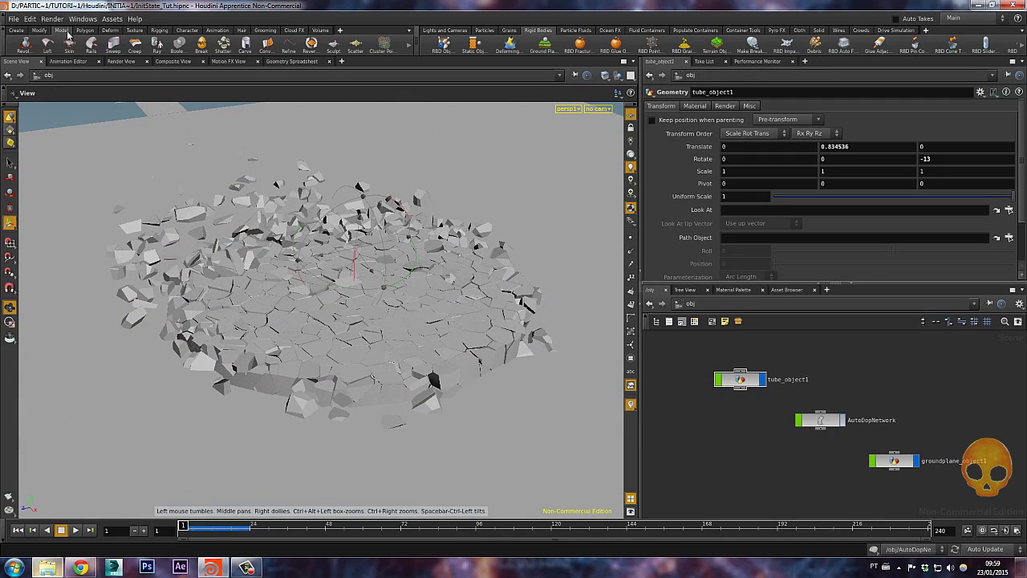
click(16, 31)
click(38, 44)
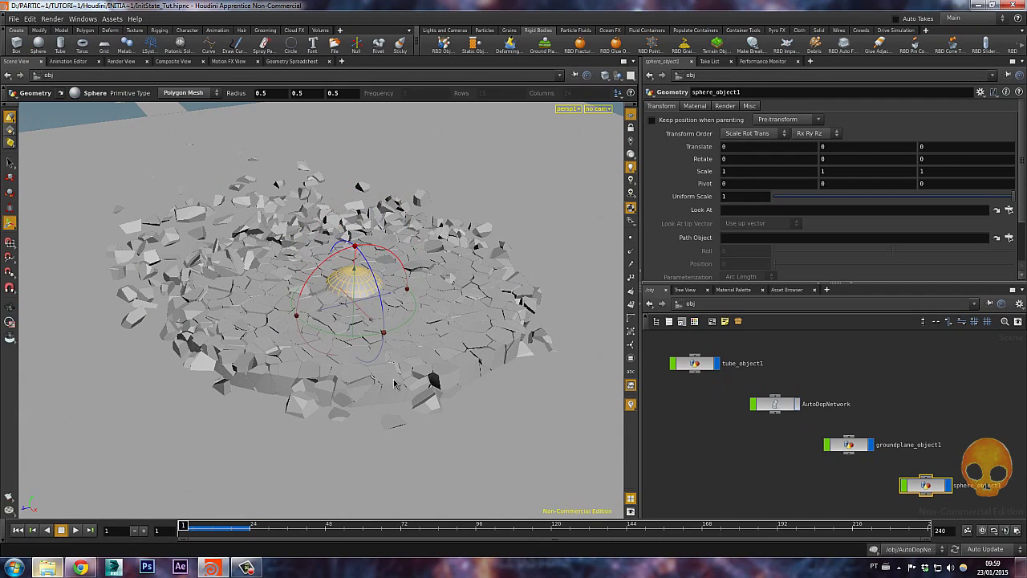
Step: Raise the sphere to a Y translate of about 1.575 above the debris and make it an RBD object
key(t)
middle_drag(419, 395, 411, 328)
alt+drag(410, 329, 458, 192)
key(t)
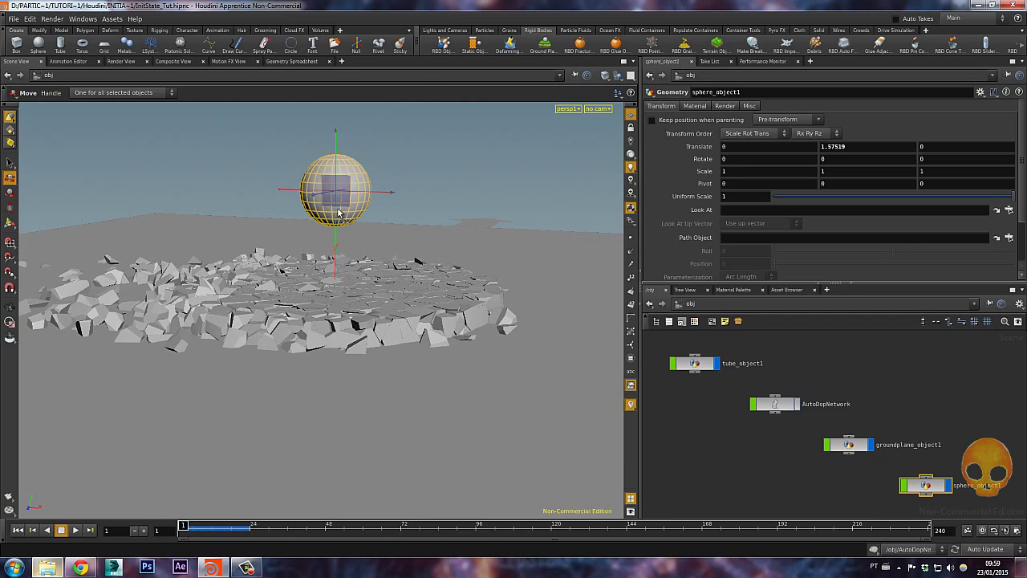
click(443, 51)
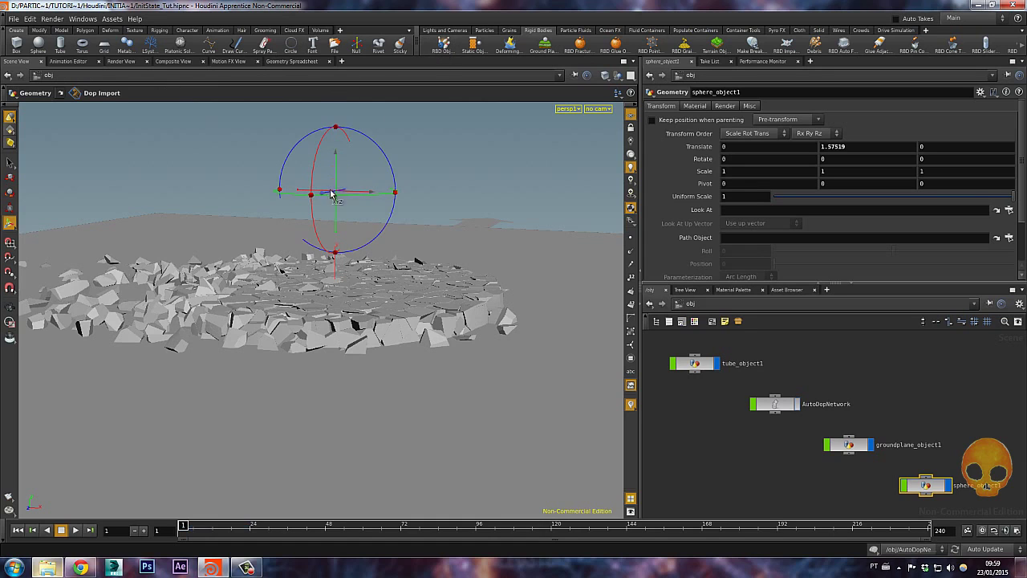
Step: Play the simulation with the added RBD sphere, stop it and return to frame 1
alt+drag(454, 242, 410, 252)
key(Up)
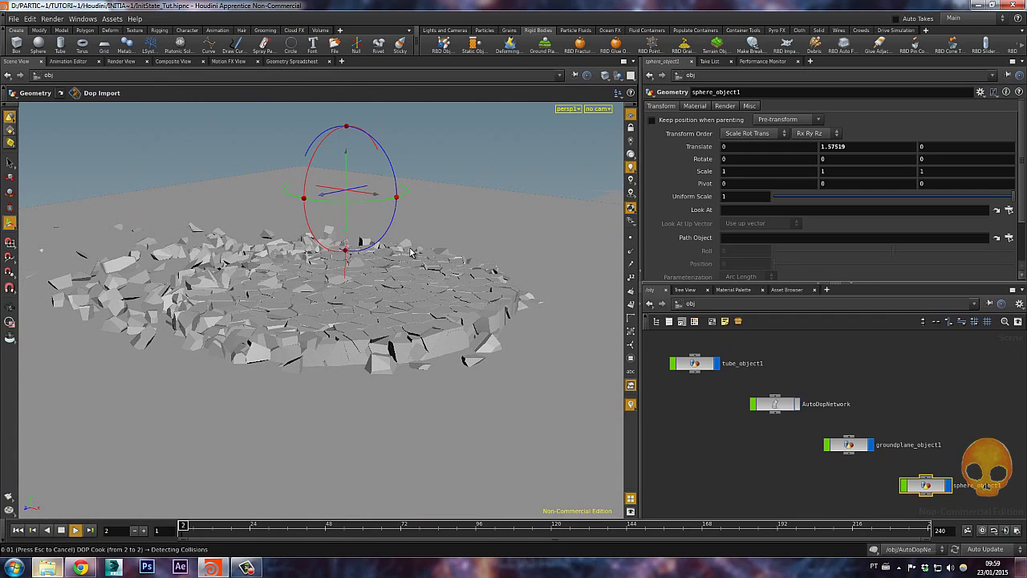
key(Up)
key(ctrl+Up)
Step: Clear the Initial State path of AutoDopNetwork
click(775, 404)
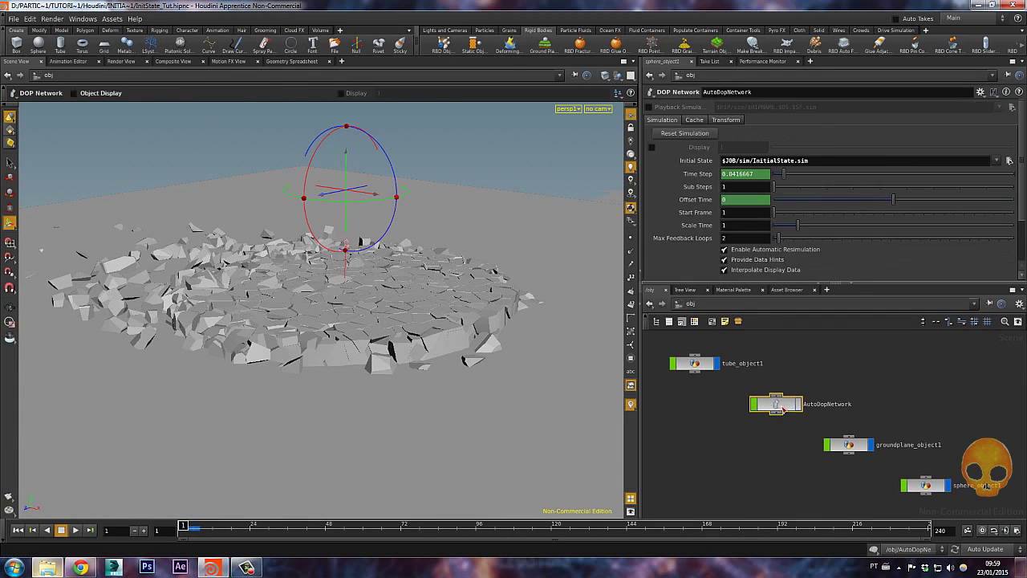
mouse_move(759, 161)
mouse_down()
mouse_move(829, 162)
mouse_move(760, 158)
mouse_up()
click(824, 164)
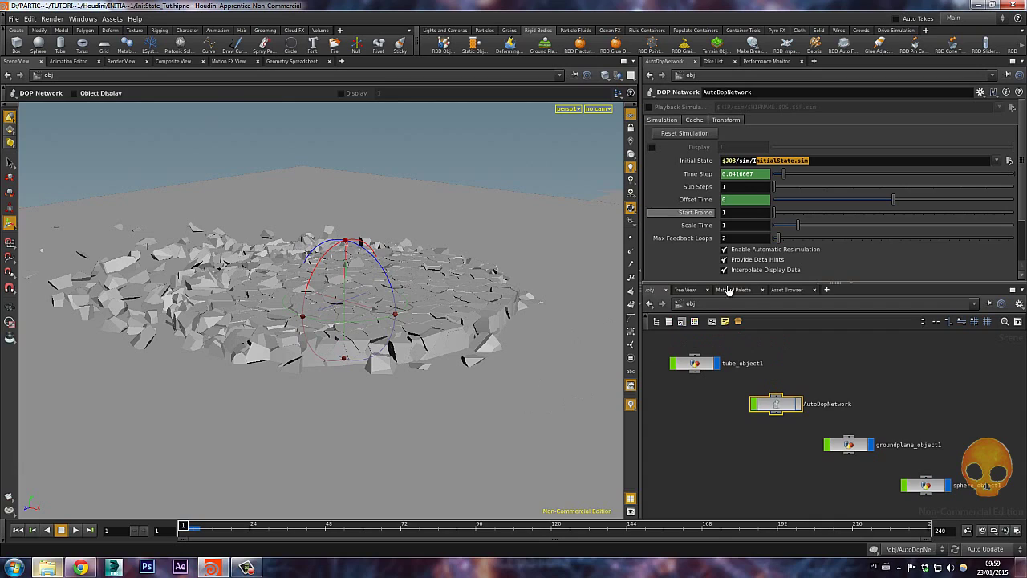
click(718, 410)
drag(827, 160, 707, 158)
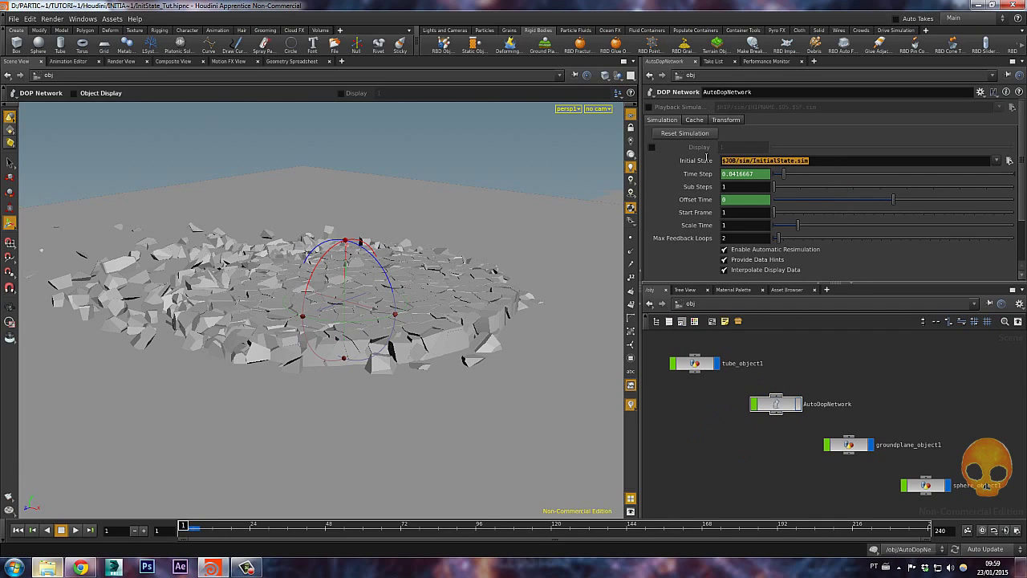
key(BackSpace)
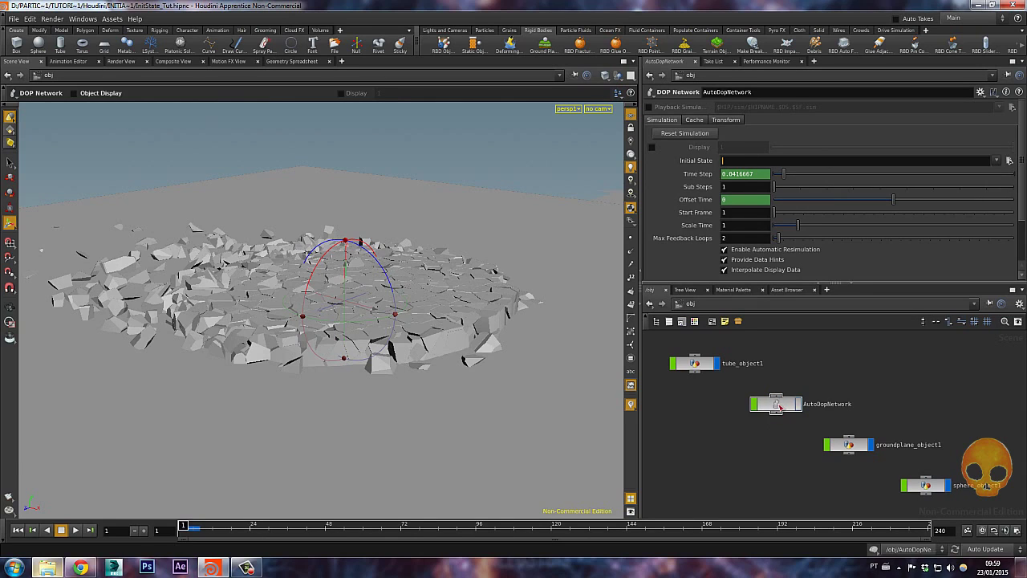
Step: Go inside AutoDopNetwork and enlarge the network editor to show its whole node graph
double_click(780, 406)
key(h)
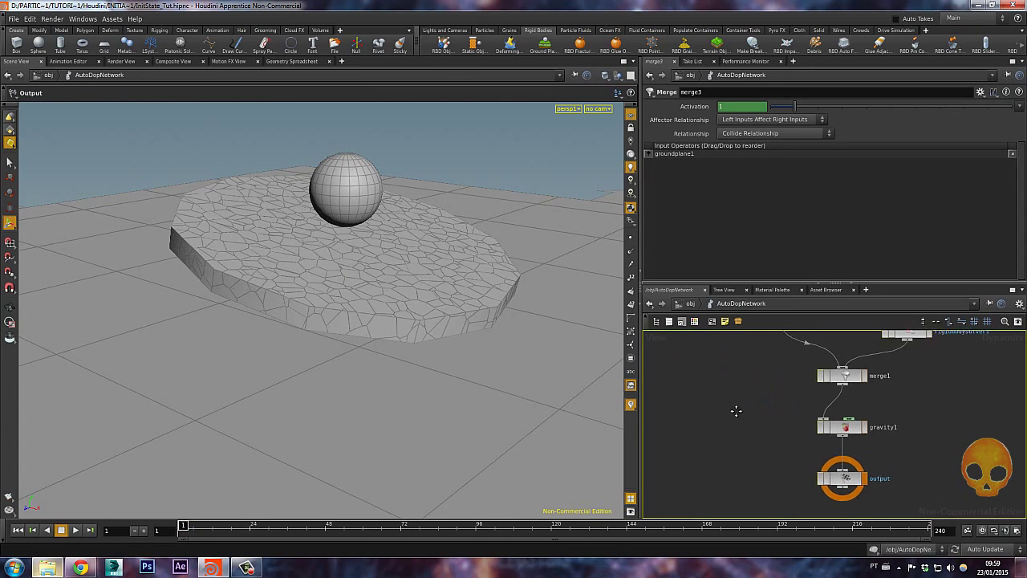
middle_drag(782, 402, 775, 372)
drag(791, 281, 789, 217)
drag(640, 263, 575, 262)
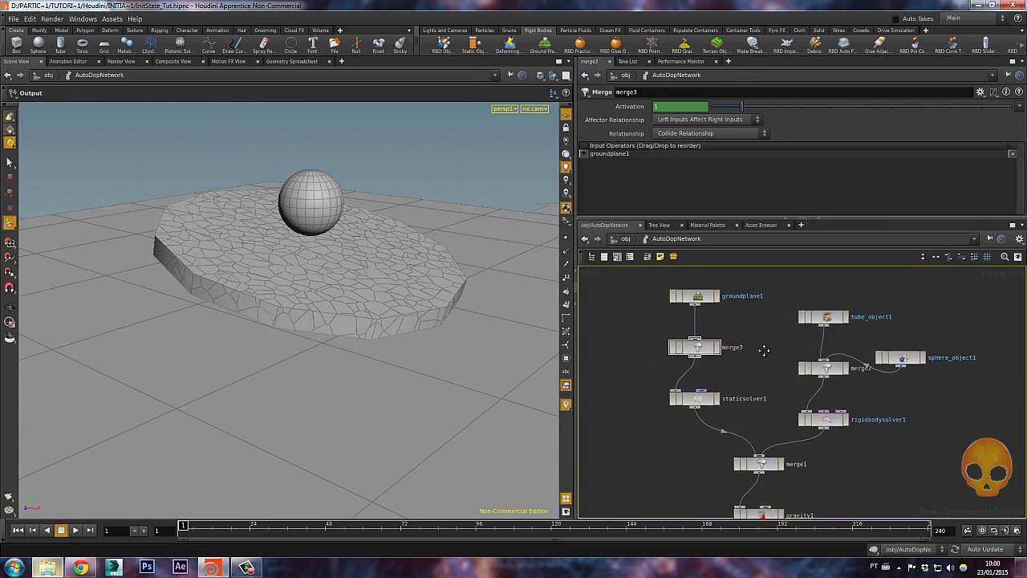
Step: Spread the tube_object1 and sphere_object1 nodes apart above merge2 to make room in the rigid body branch
drag(661, 306, 746, 408)
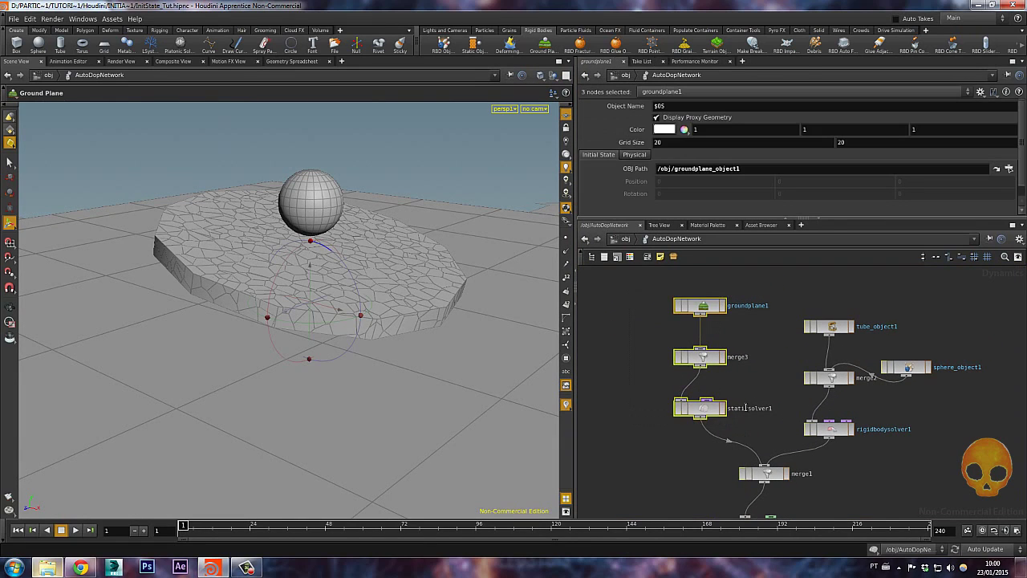
drag(977, 312, 777, 426)
drag(955, 323, 833, 431)
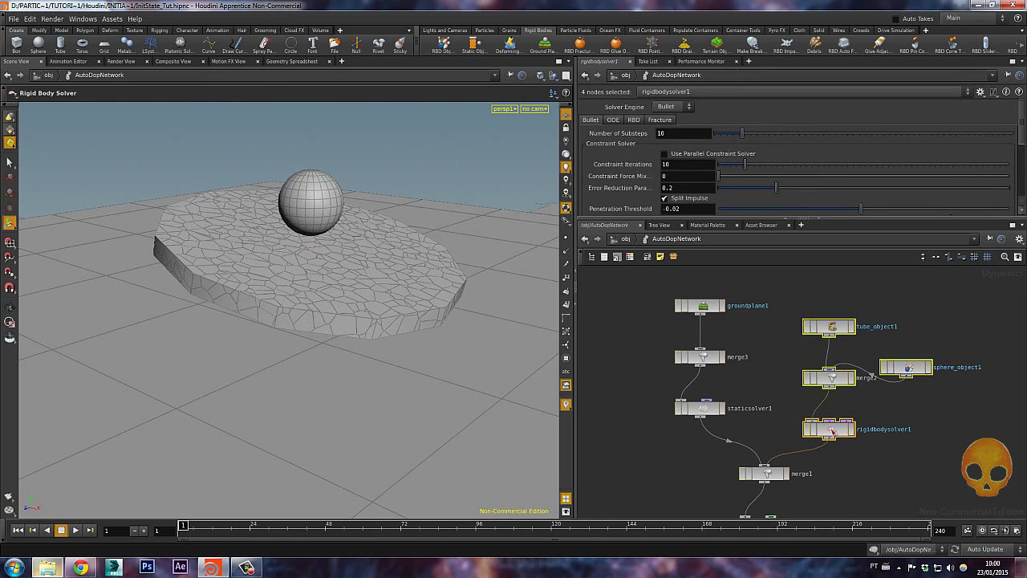
click(939, 329)
drag(909, 374, 929, 345)
drag(829, 326, 819, 297)
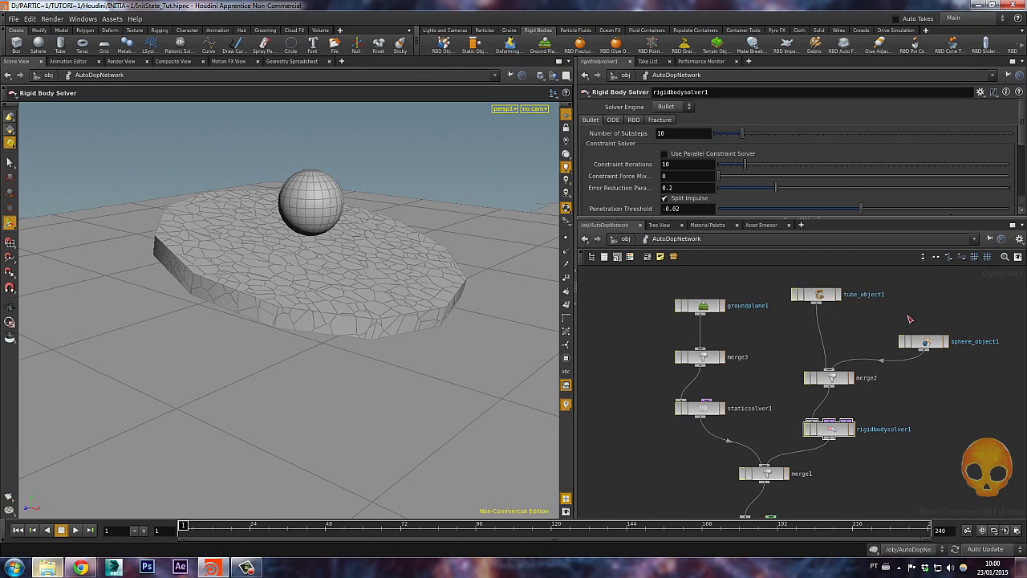
Step: Add a File node and place it beside tube_object1, above sphere_object1
key(Tab)
text(file)
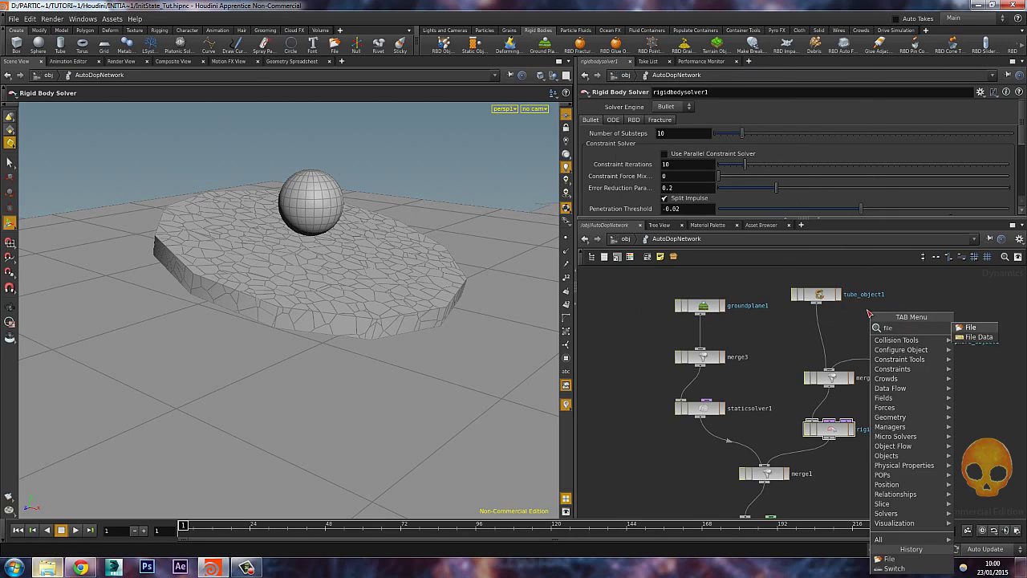
key(Return)
click(868, 313)
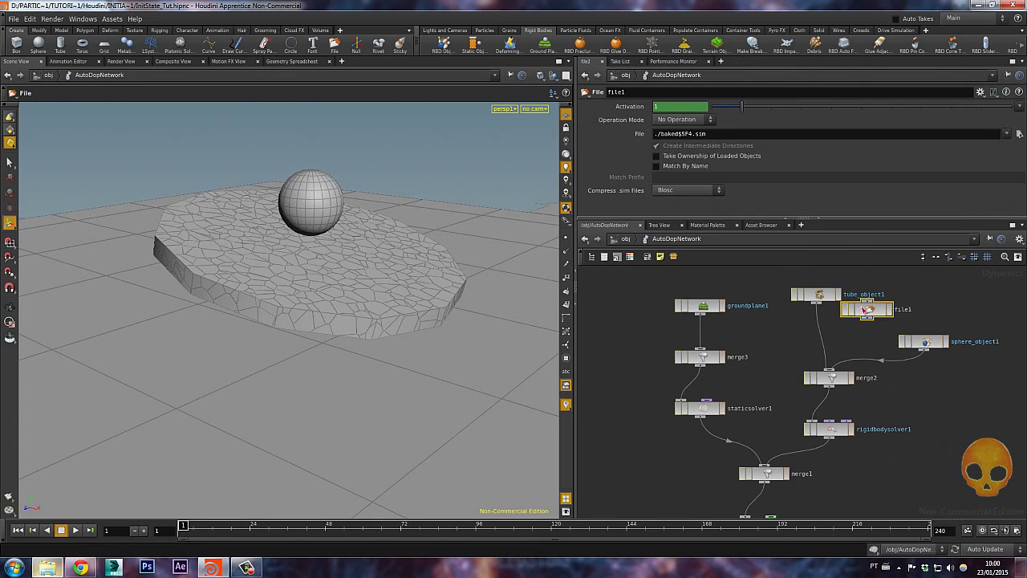
drag(893, 307, 893, 308)
middle_drag(846, 333, 779, 362)
drag(832, 333, 863, 324)
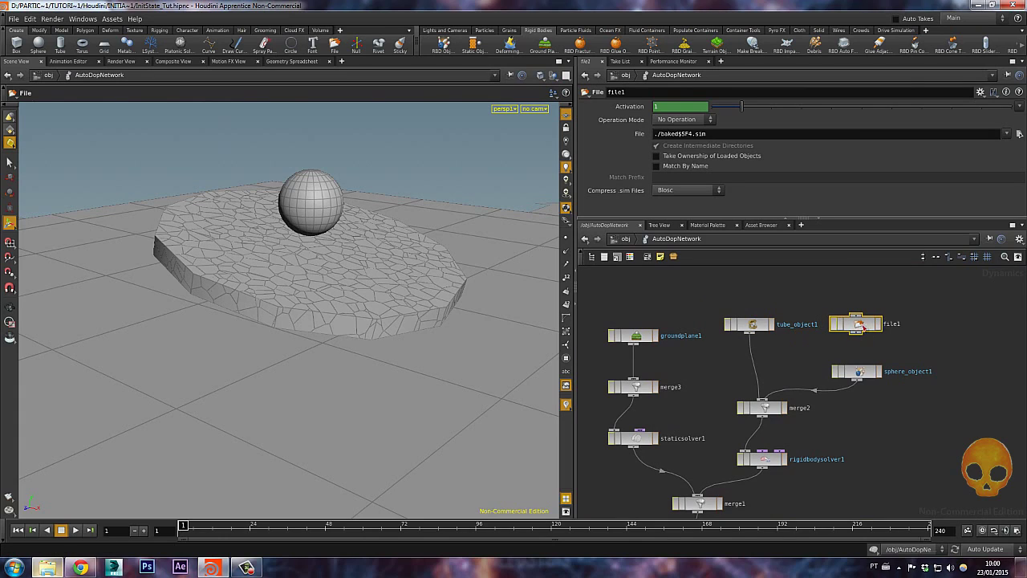
Step: Set file1's Operation Mode to Read Files and load $JOB/sim/InitialState.sim as its file
click(679, 119)
click(673, 131)
click(1018, 134)
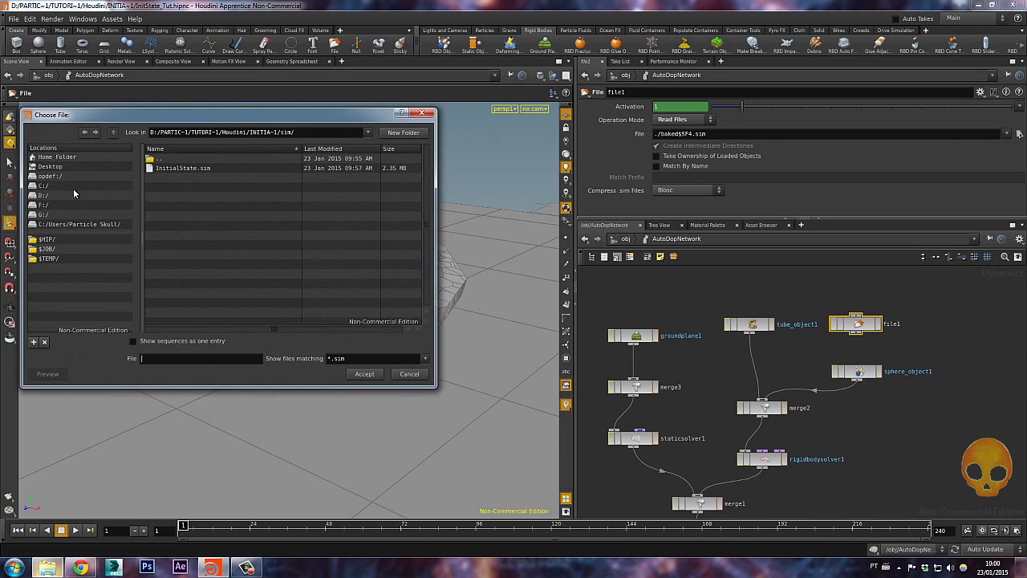
click(46, 248)
double_click(159, 255)
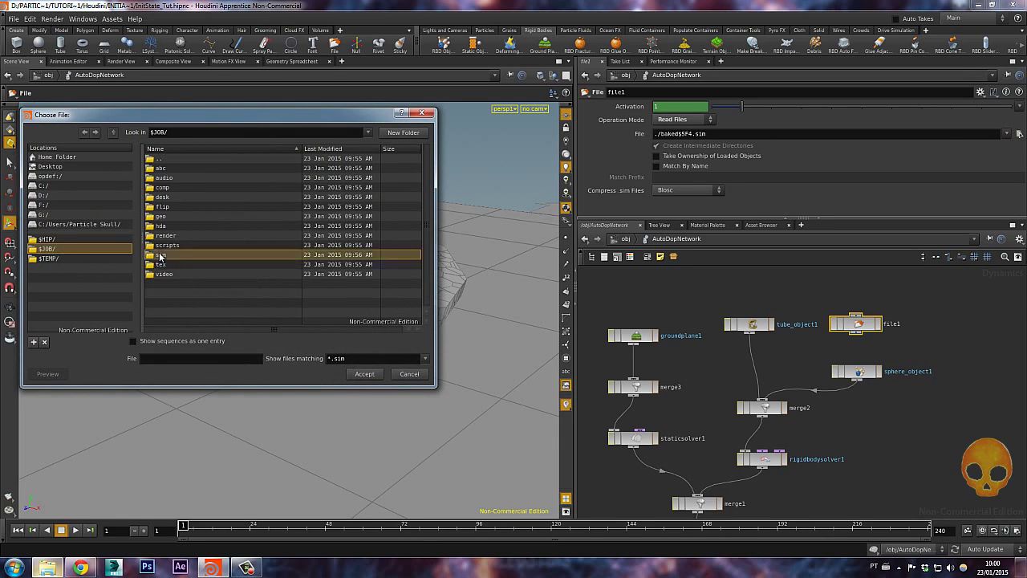
double_click(201, 166)
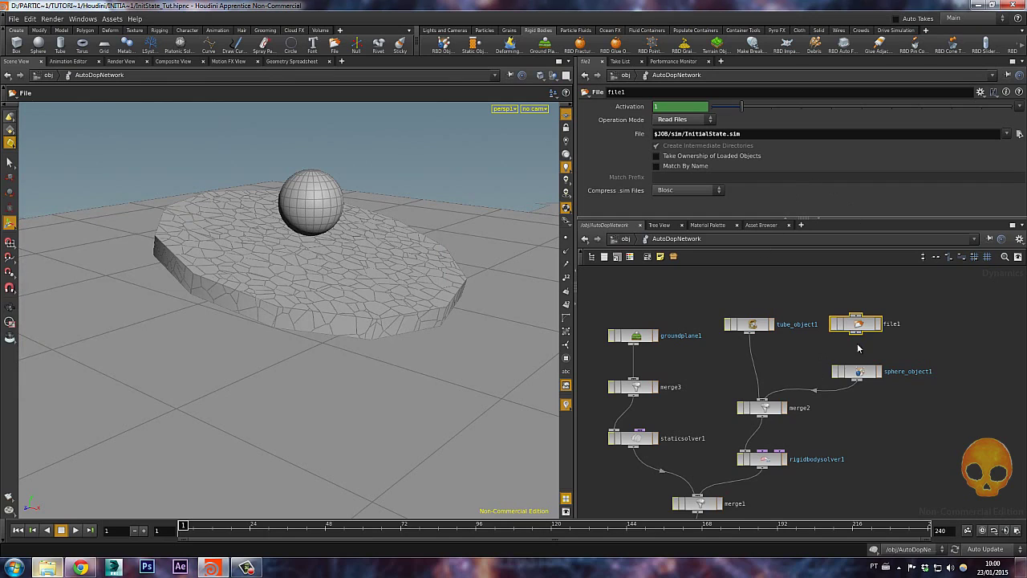
Step: Insert a Switch node on the connection between tube_object1 and merge2, spacing out the nodes above it
drag(757, 331, 738, 310)
drag(855, 323, 841, 315)
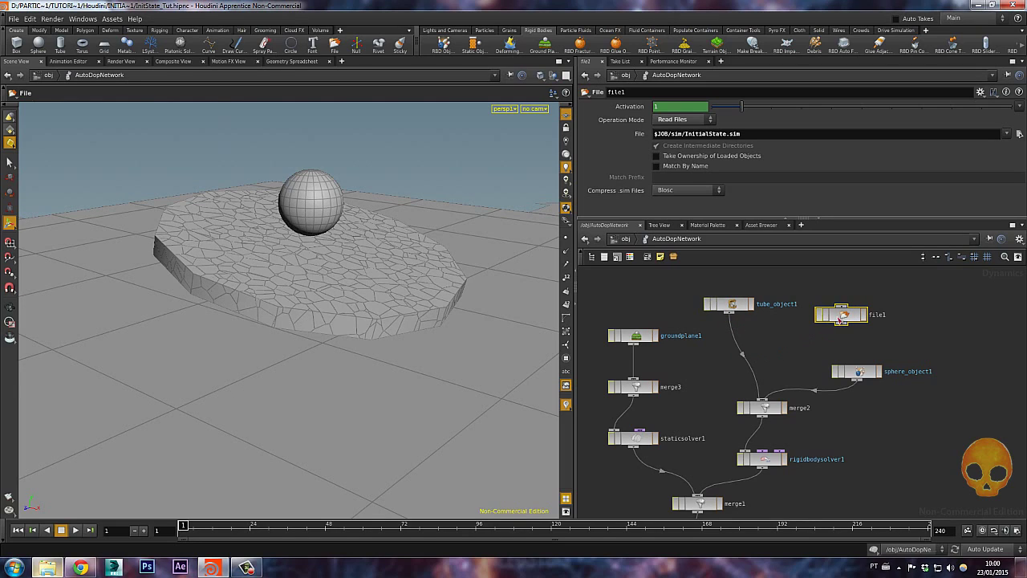
click(745, 356)
key(Tab)
mouse_move(744, 351)
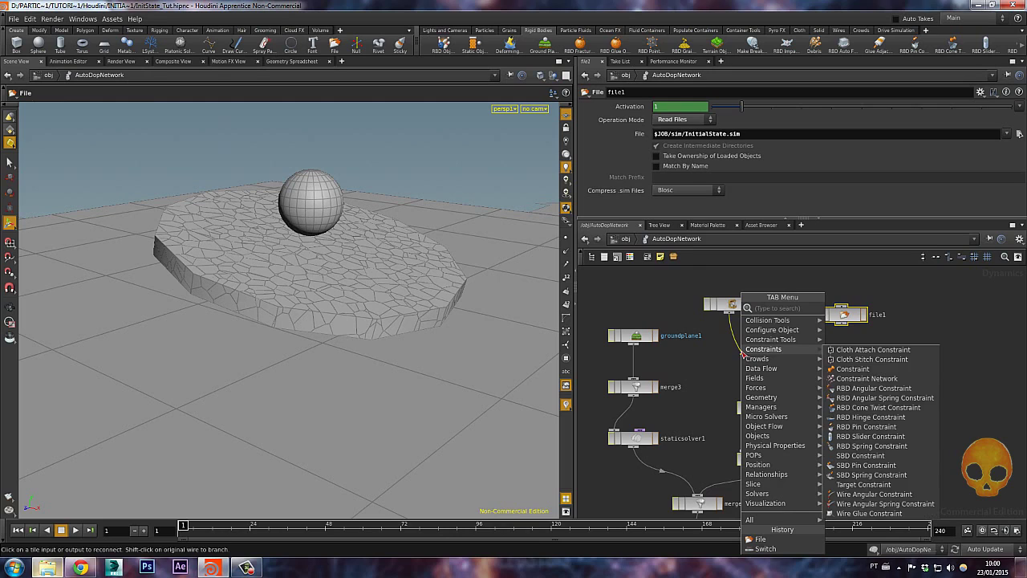
text(swi)
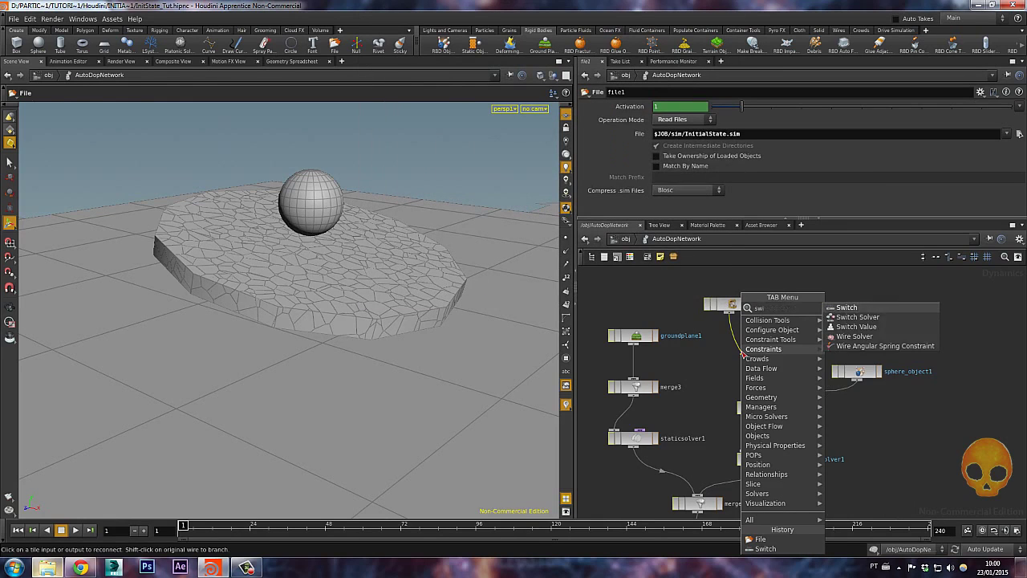
key(Return)
click(744, 354)
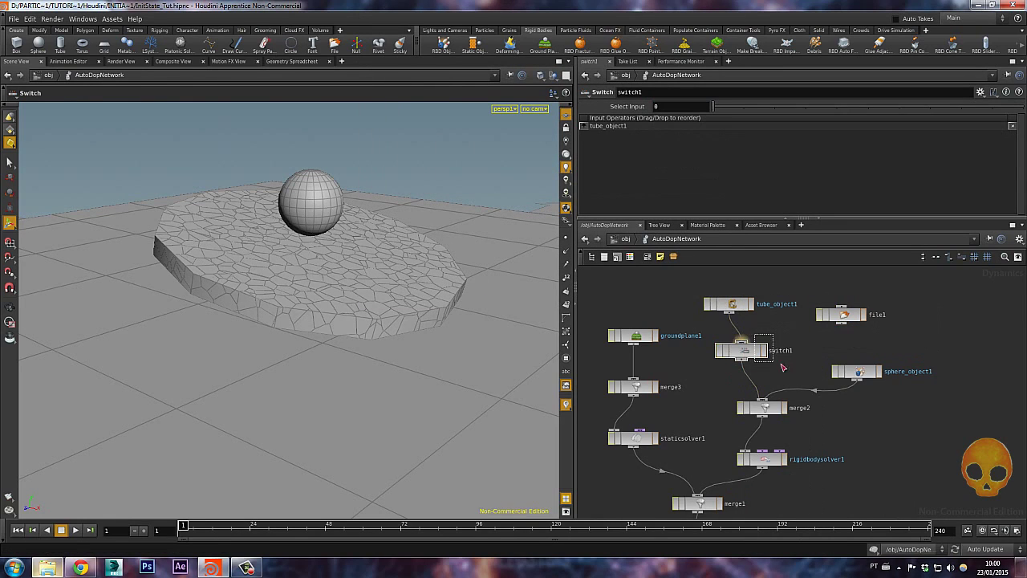
Step: Connect file1 as the second input of switch1 and set Select Input to 1 at frame 1
click(838, 313)
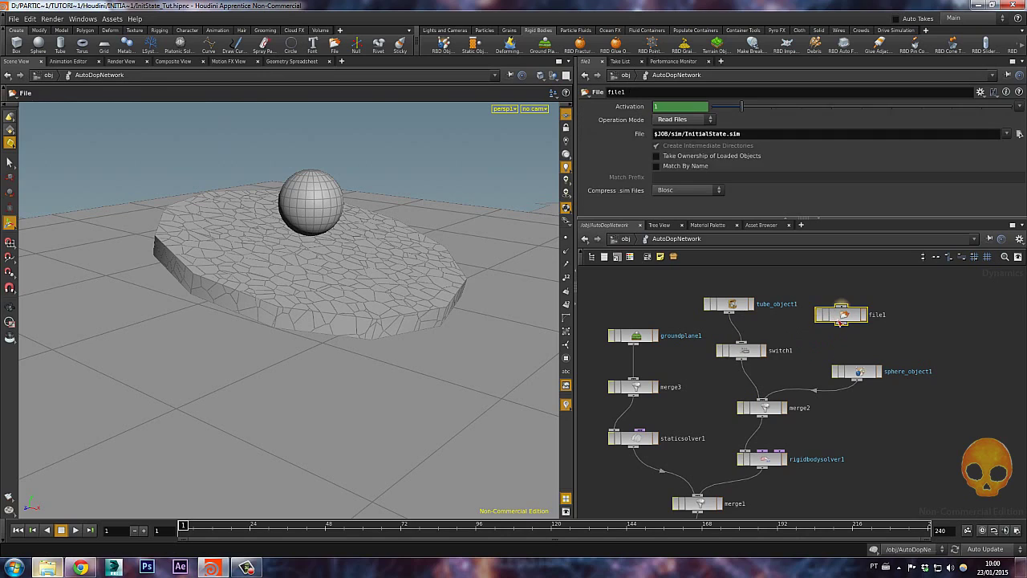
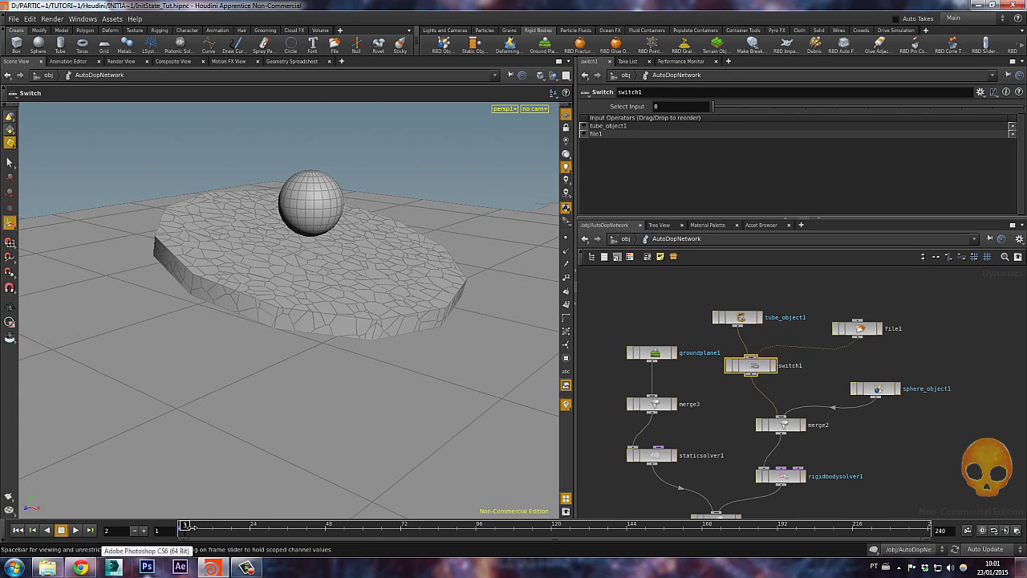
drag(189, 526, 185, 527)
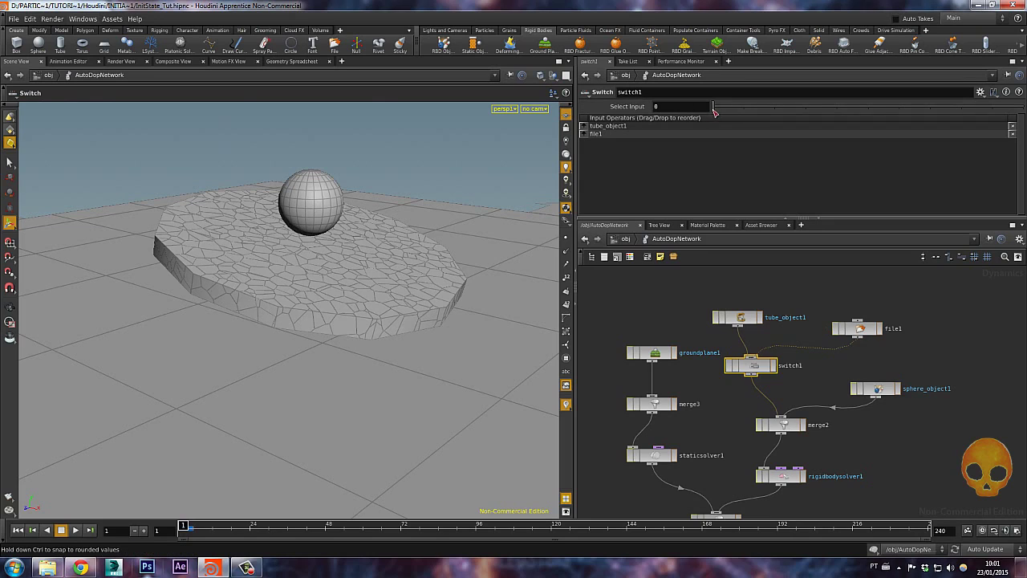
drag(730, 114, 742, 116)
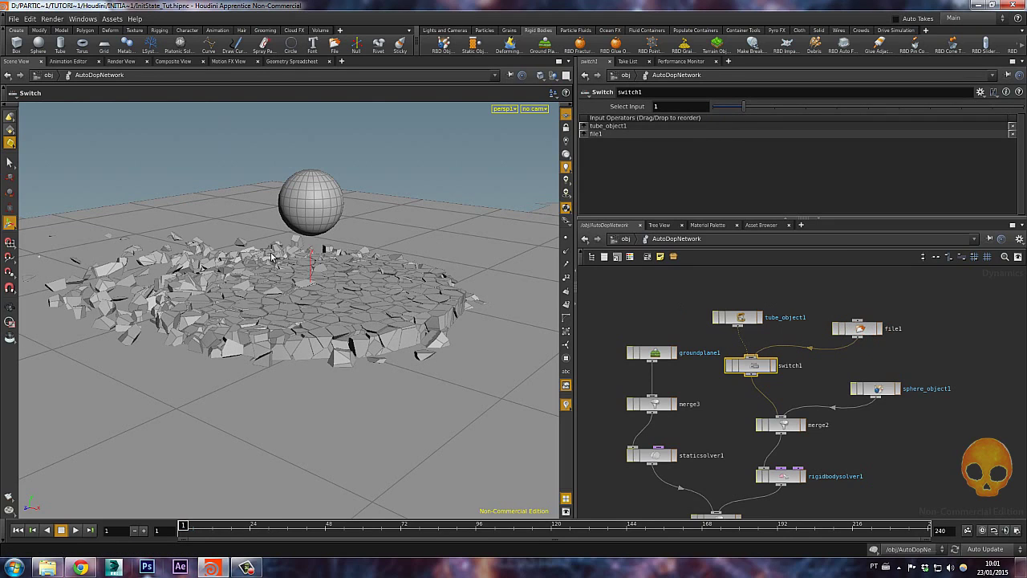
Step: Play the simulation with the file input active on the switch, and return to frame 1
key(Up)
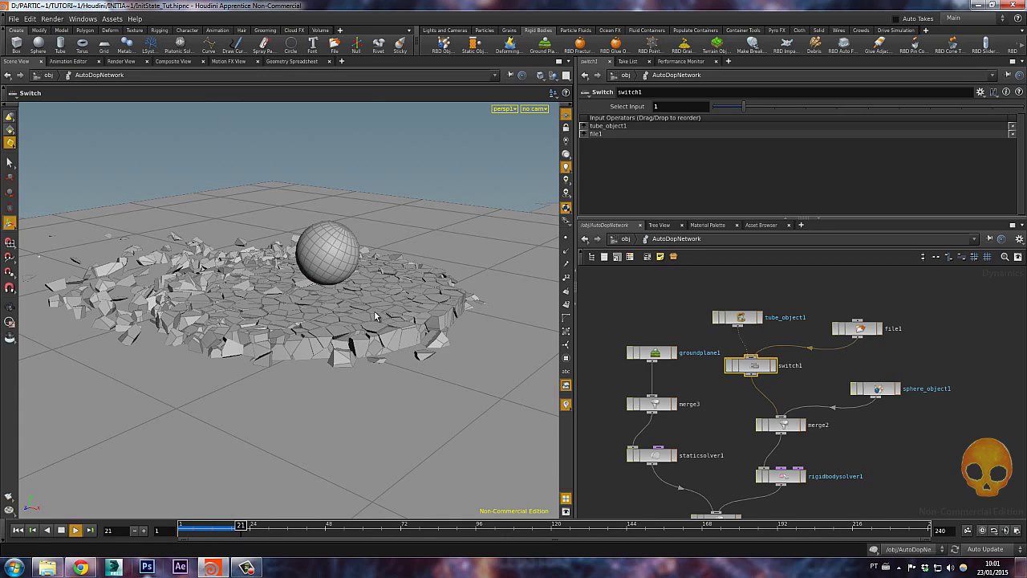
key(ctrl+Up)
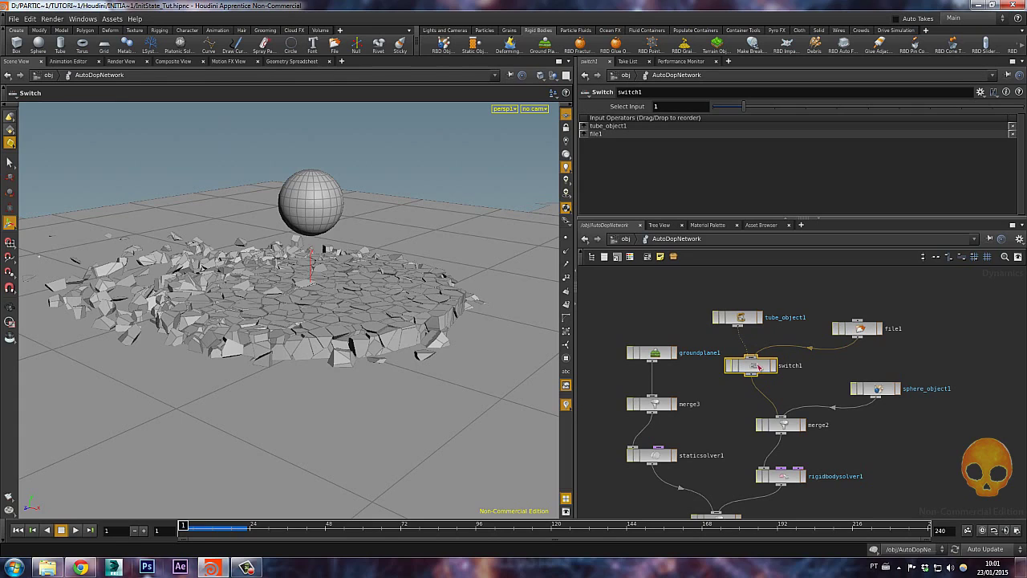
Step: Tidy the positions of switch1 and file1 in the network and review the parameters of both nodes
drag(756, 372, 768, 377)
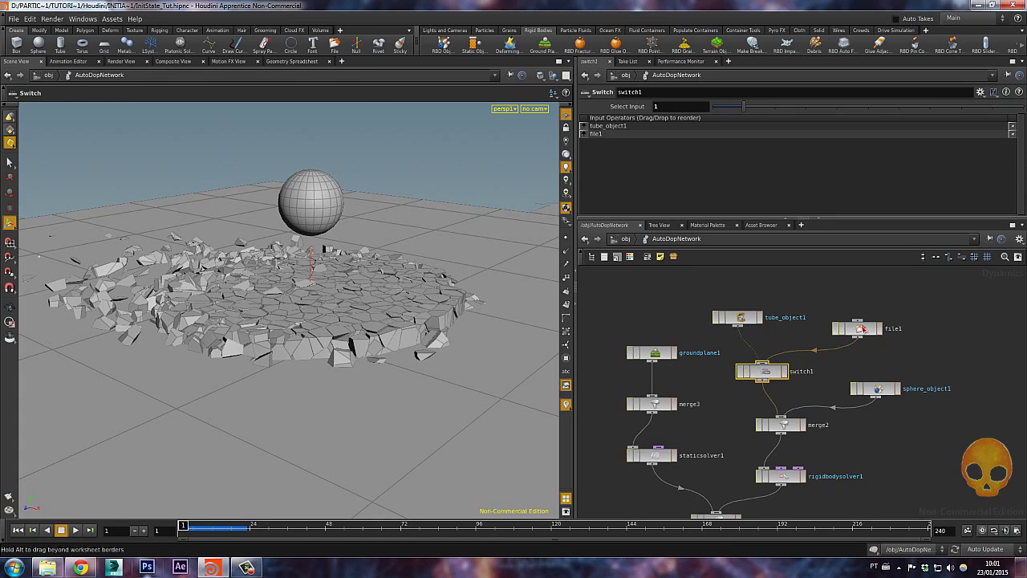
drag(871, 329, 875, 320)
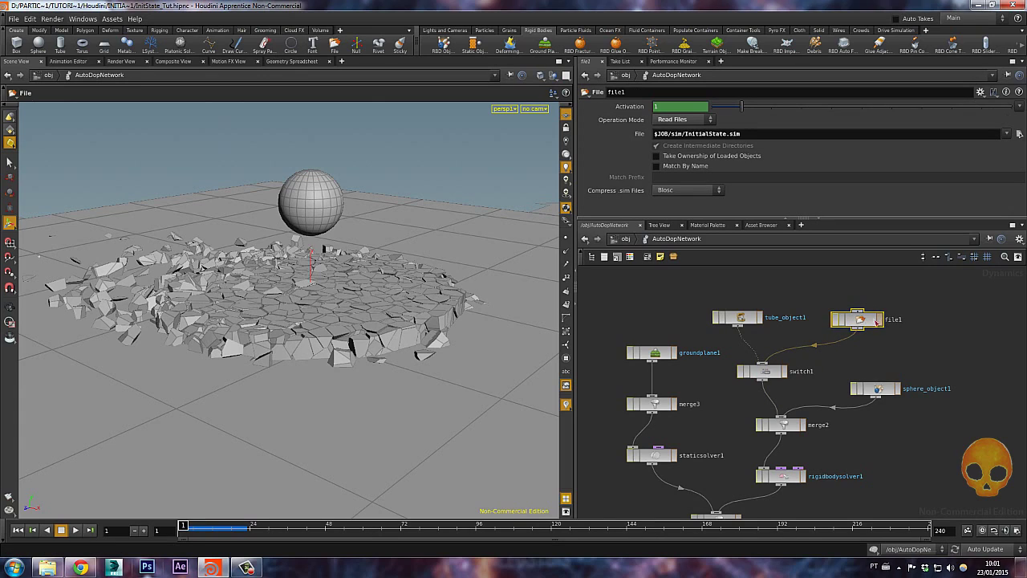
drag(748, 129, 694, 133)
click(805, 355)
click(770, 372)
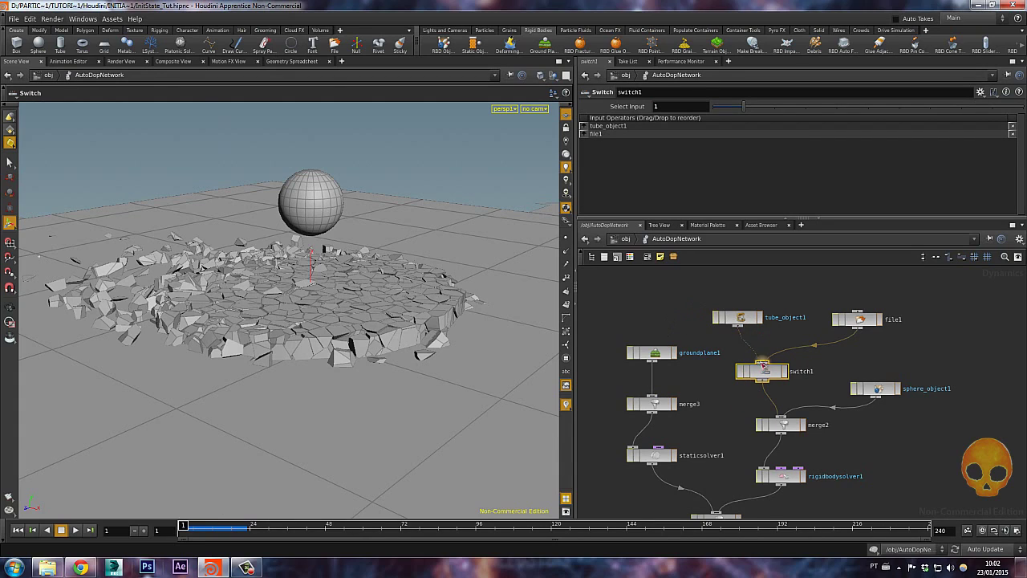
Step: Adjust the positions of switch1 and tube_object1 in the network, and set the switch's Select Input to $SF==1
drag(775, 375, 780, 378)
click(741, 318)
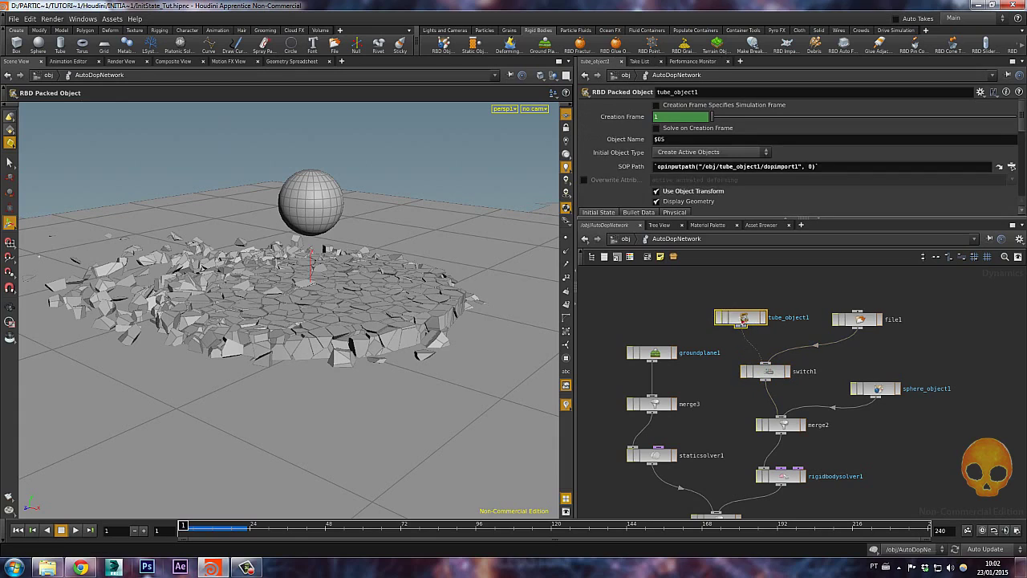
drag(729, 320, 720, 315)
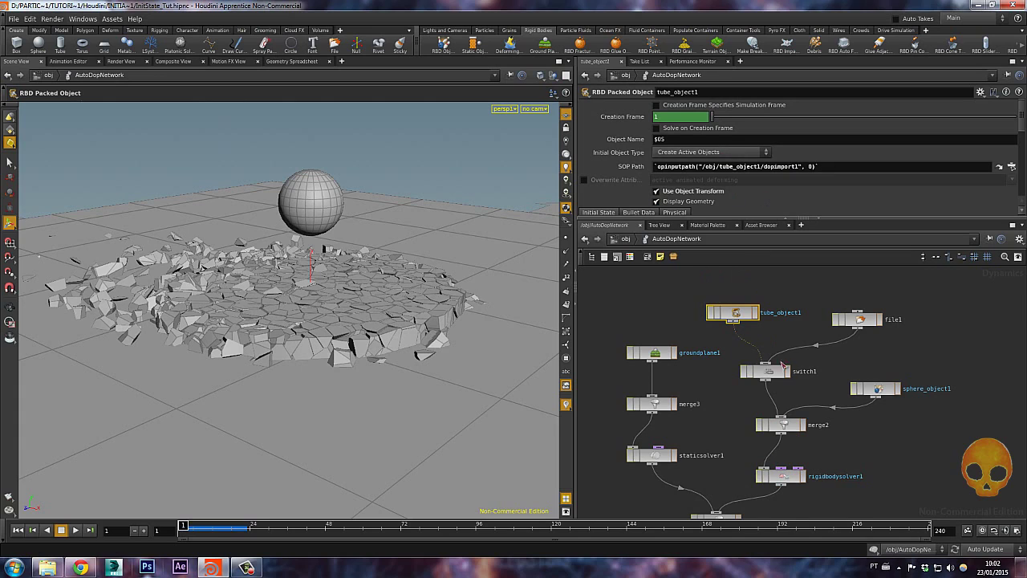
click(769, 374)
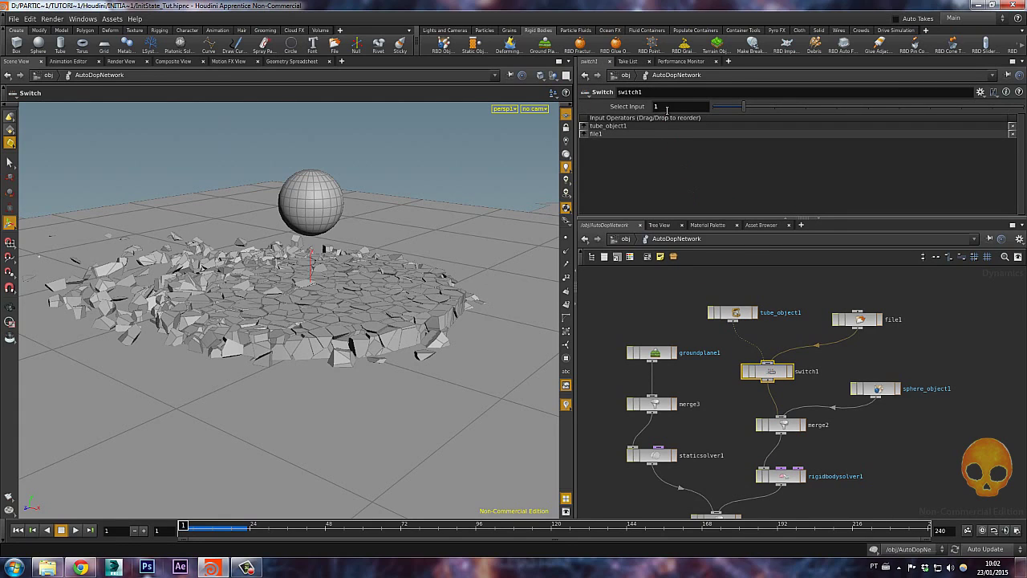
drag(744, 108, 689, 108)
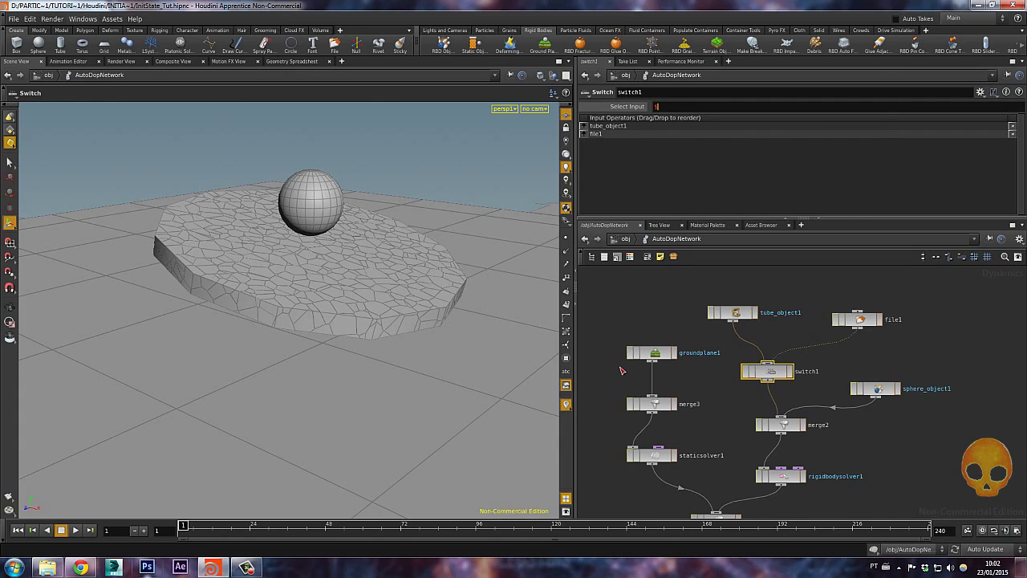
text($SF==1)
key(Return)
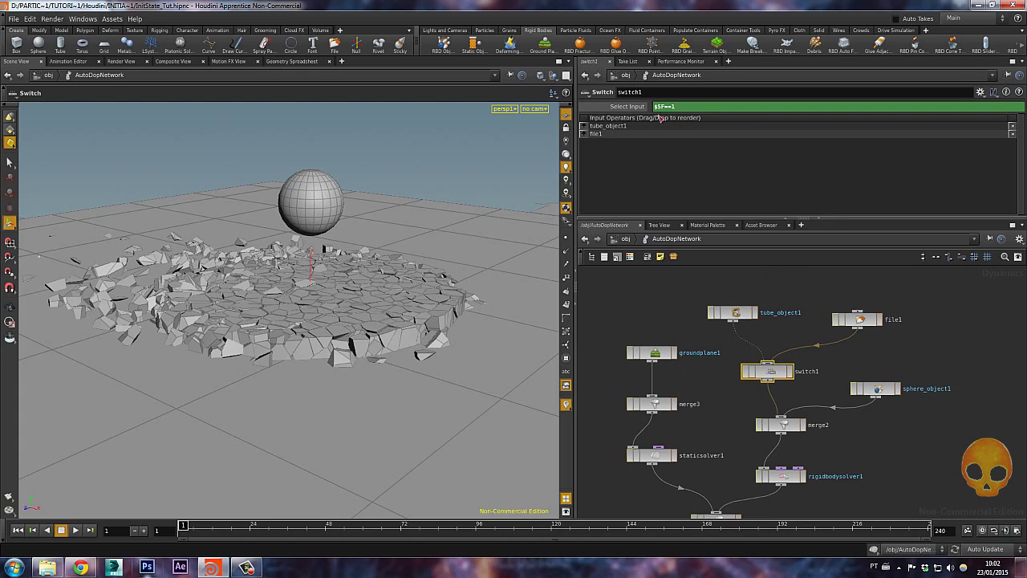
Step: Disconnect file1 from switch1 and reconnect it as the switch's second input
drag(863, 320, 679, 106)
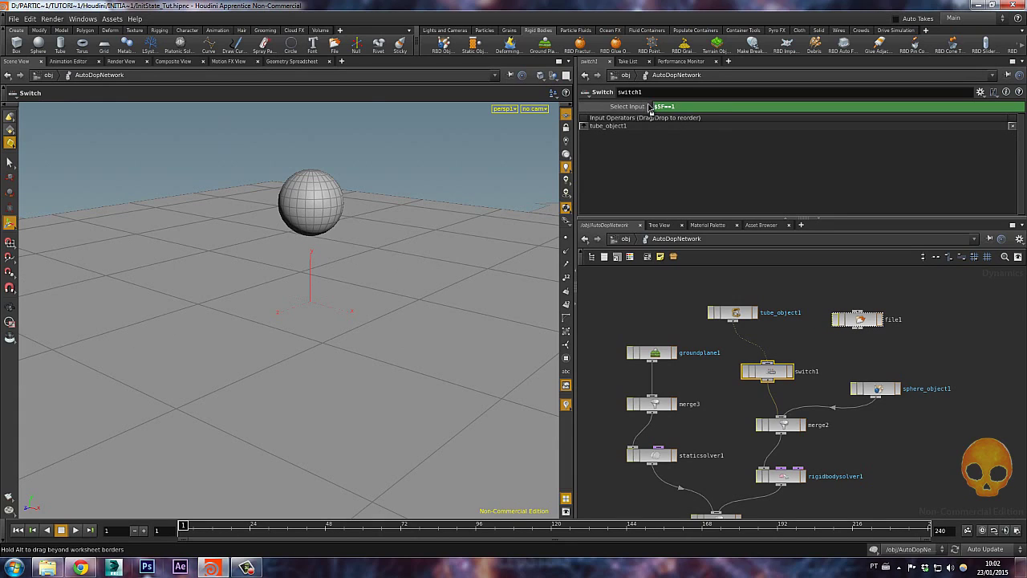
drag(194, 531, 773, 321)
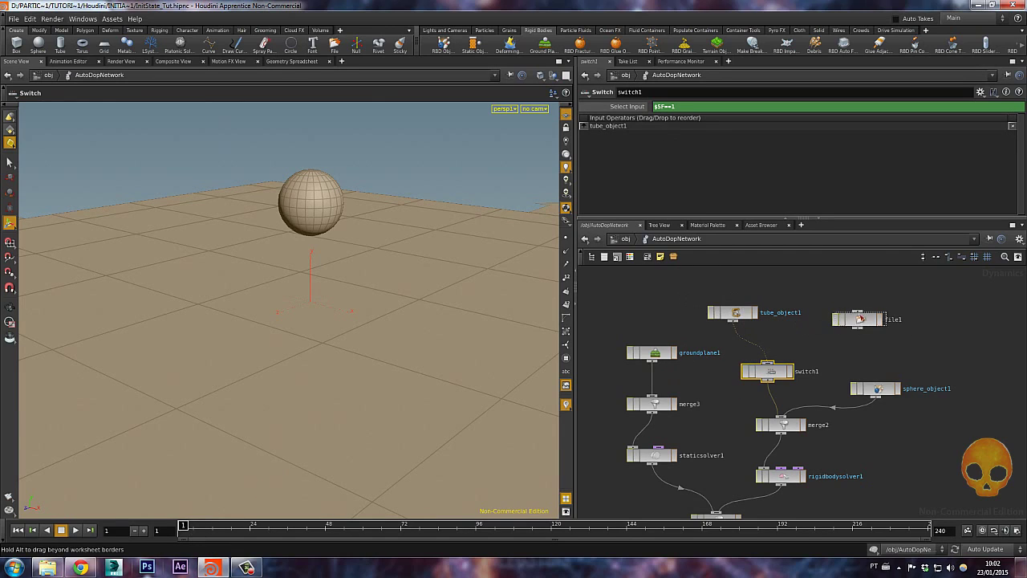
click(859, 321)
drag(859, 334, 768, 365)
click(944, 344)
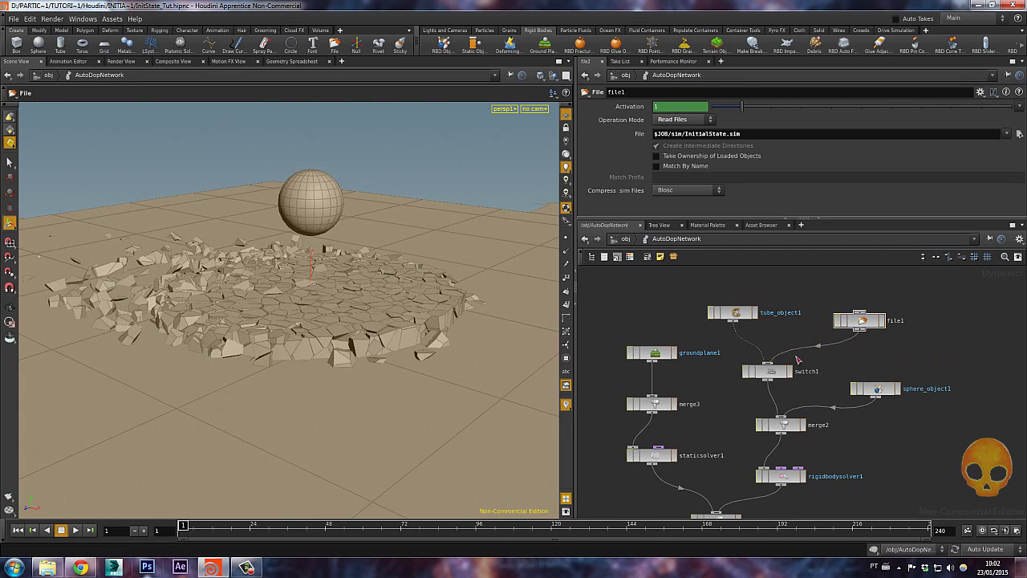
Step: Return to the object level and play the simulation to watch the sphere fall onto the shattered disc
click(625, 239)
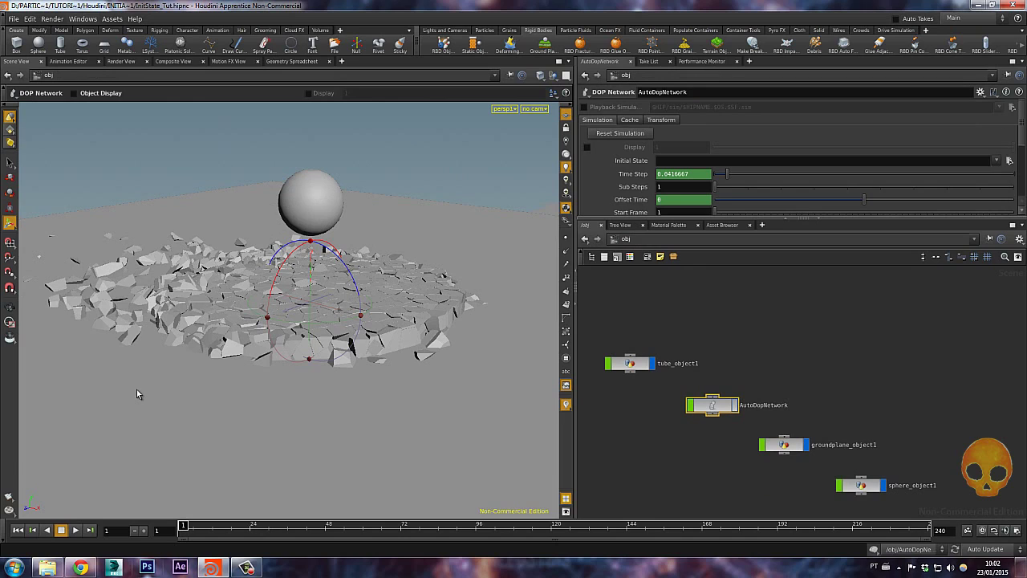
key(Up)
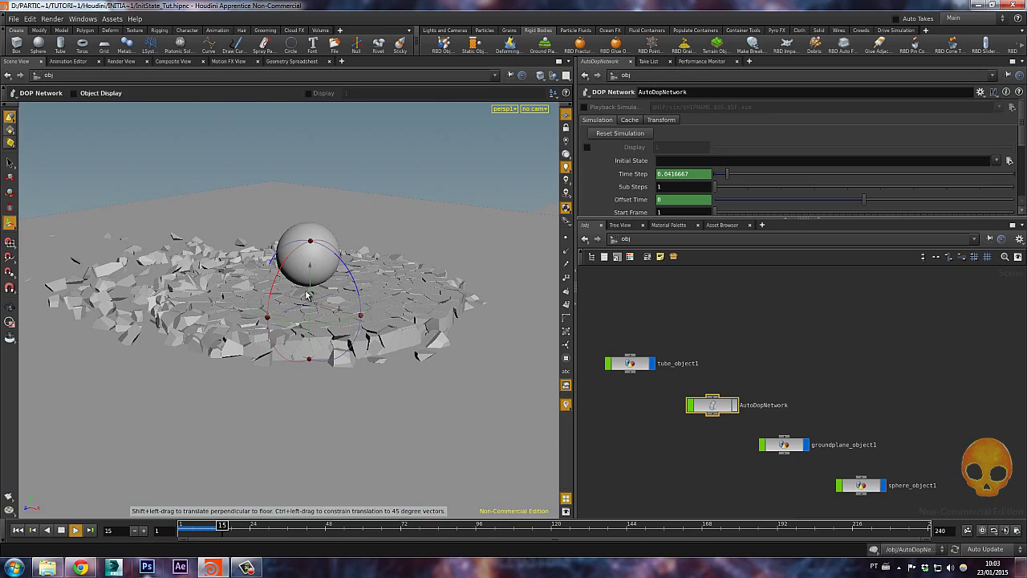
right_click(313, 251)
click(330, 166)
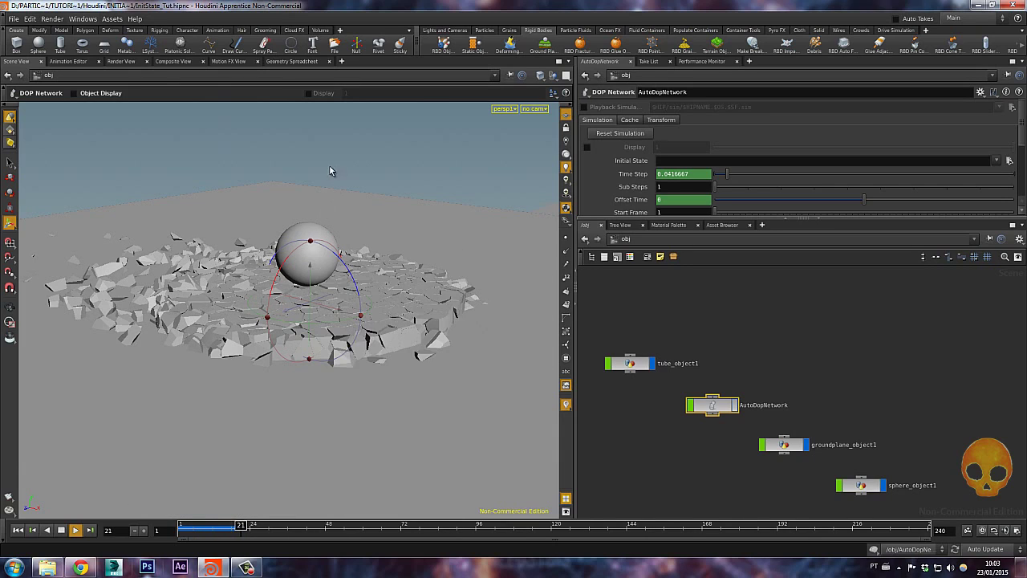
key(Escape)
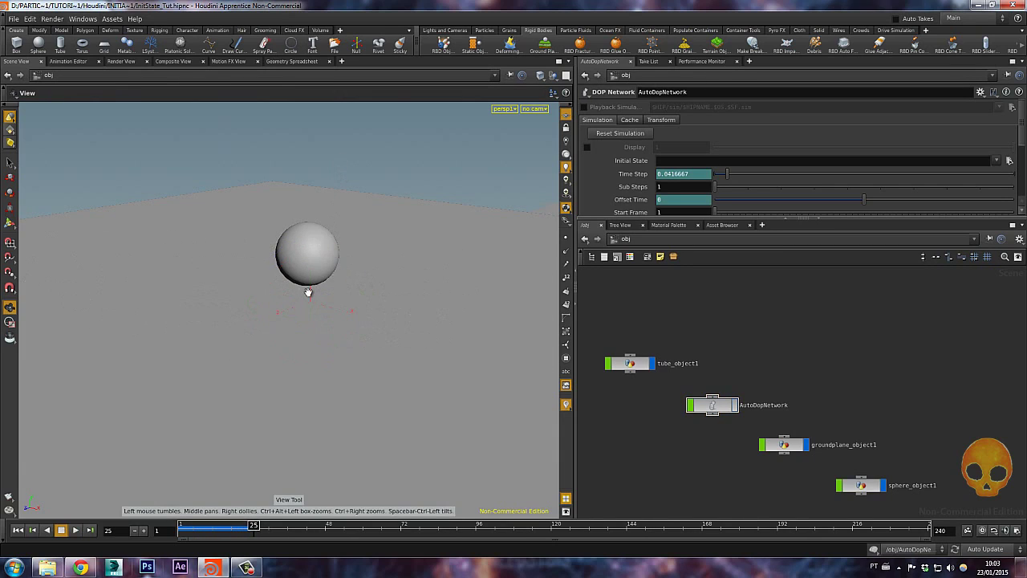
Step: Replay the simulation in a close view of the sphere and the shards, and return to frame 1
key(ctrl+Up)
right_drag(308, 292, 332, 175)
middle_drag(326, 248, 296, 330)
key(Up)
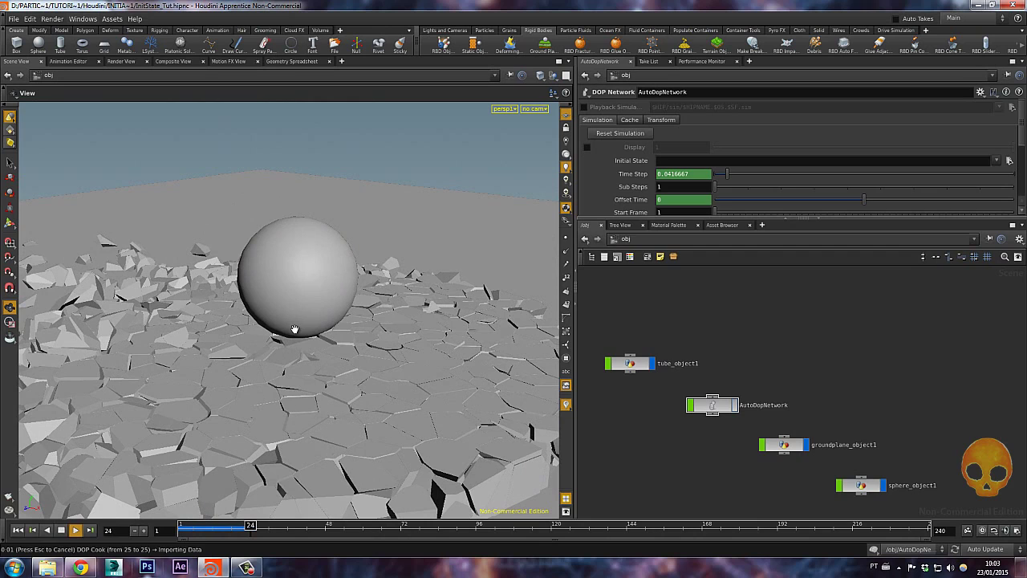
key(ctrl+Left)
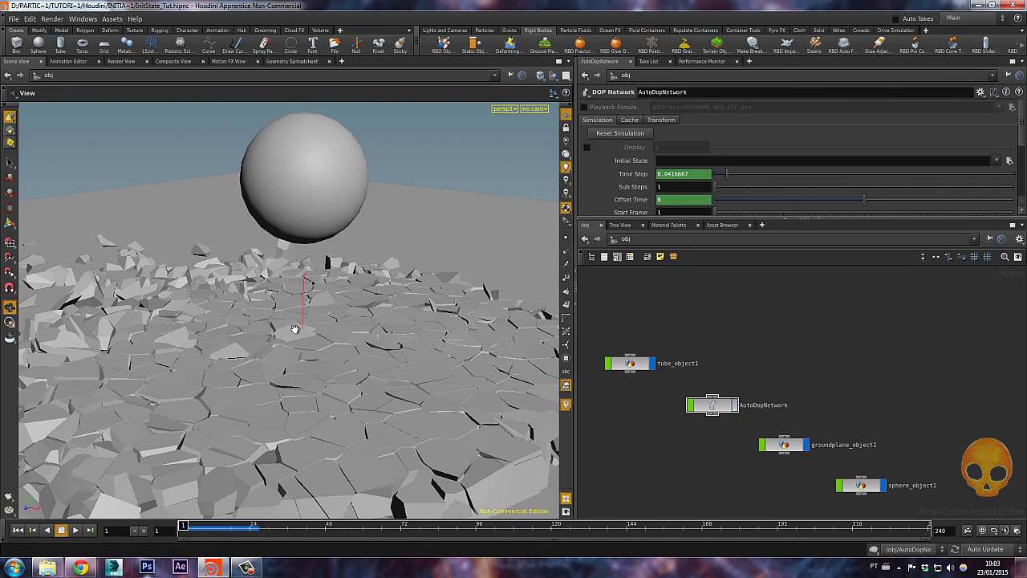
Step: Set the density of sphere_object1 in AutoDopNetwork to 10000, play the simulation, and return to frame 1
double_click(723, 405)
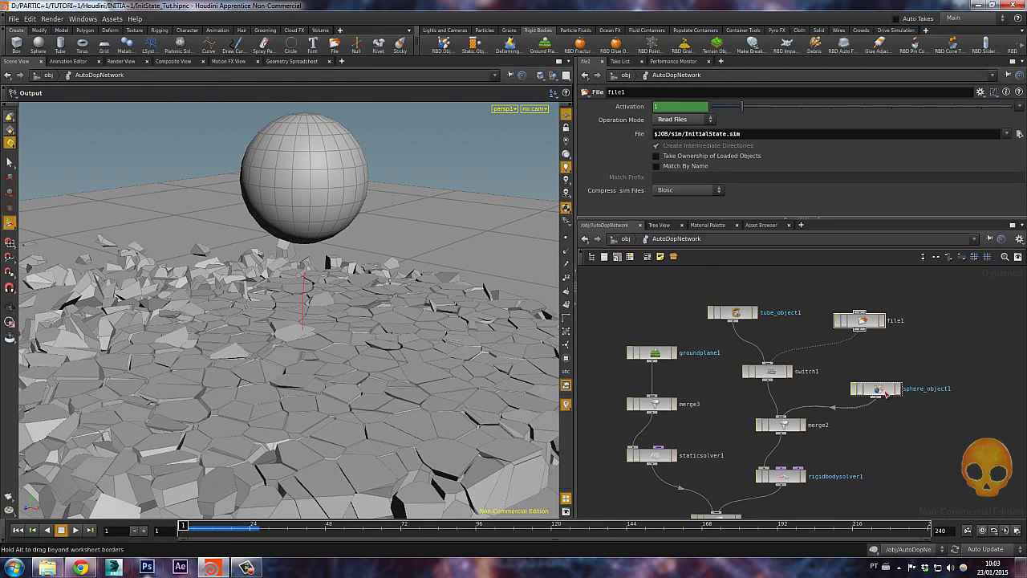
click(880, 392)
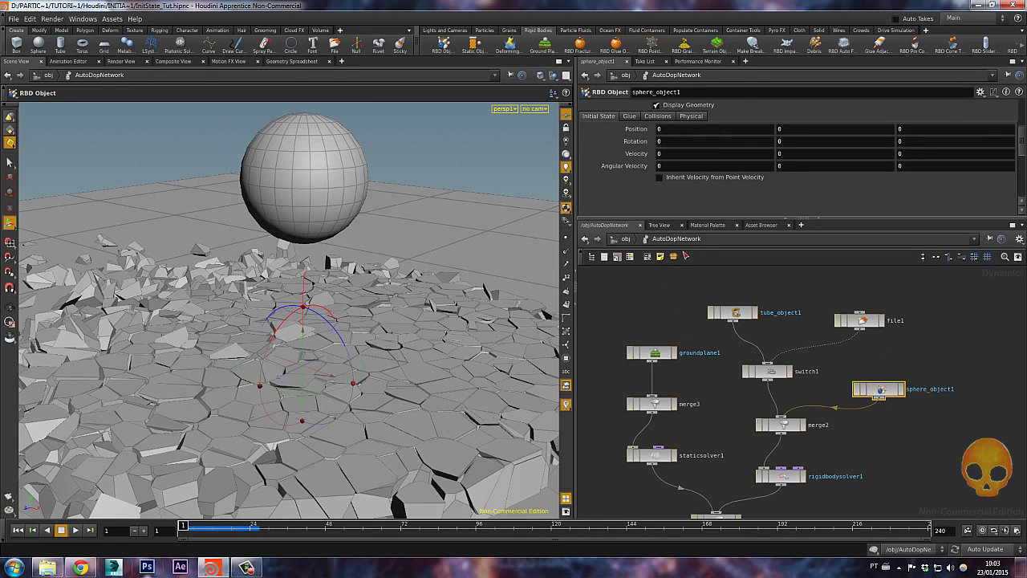
click(690, 117)
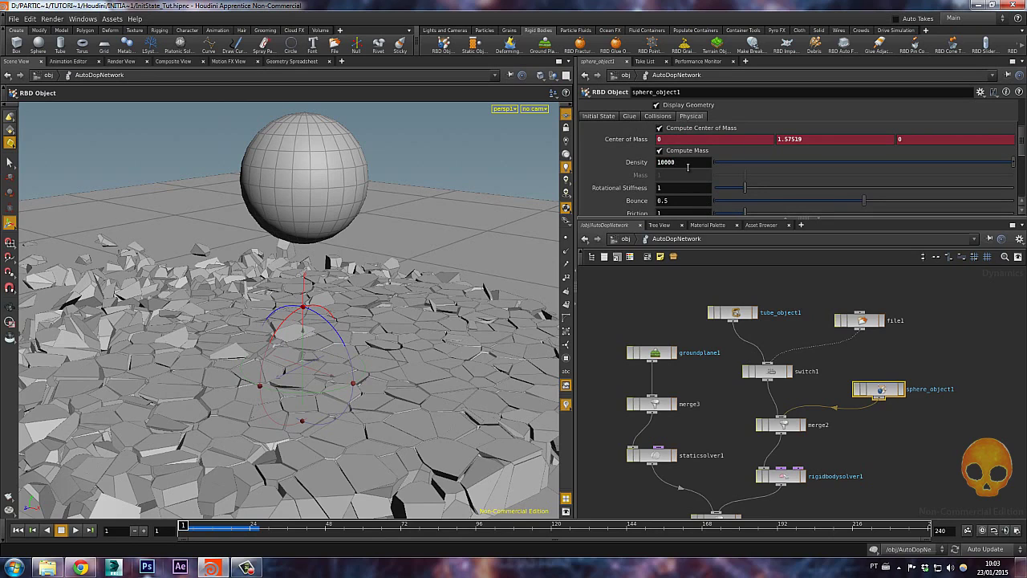
key(Return)
key(Up)
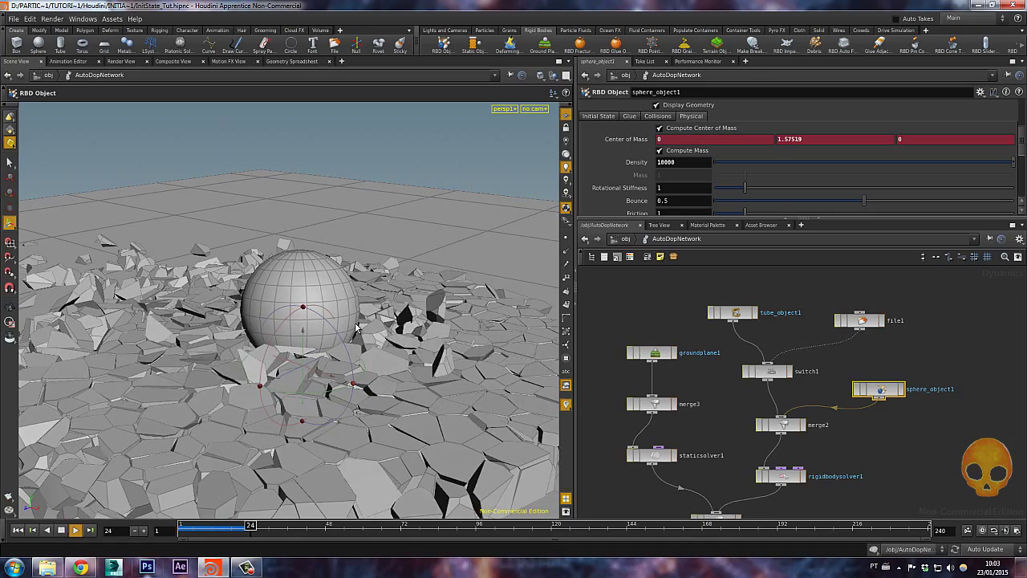
key(Up)
key(ctrl+Up)
Step: Create a torus at the origin at the object level and hide groundplane_object1
alt+middle_drag(278, 345, 276, 281)
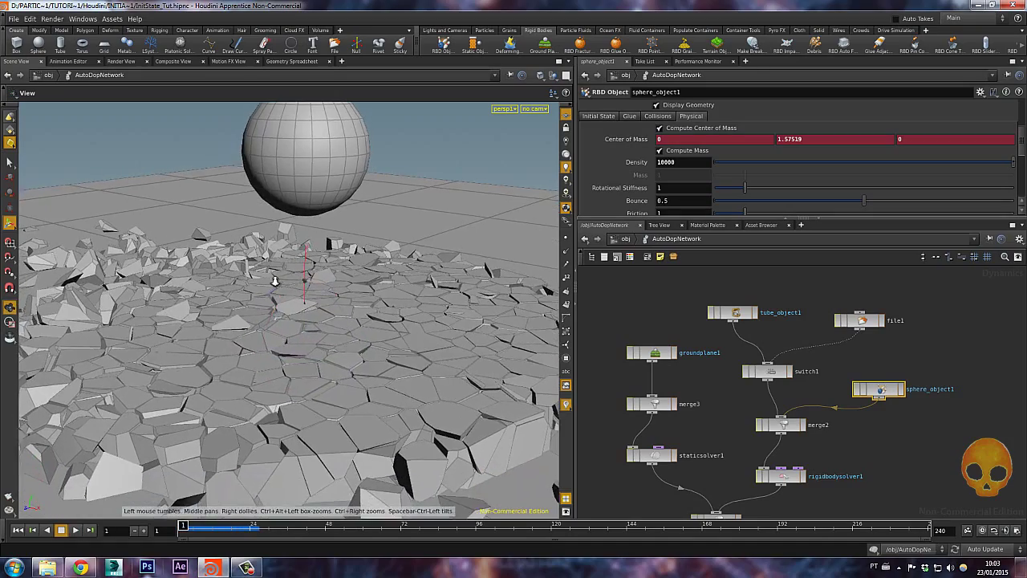
alt+right_drag(275, 281, 348, 302)
alt+drag(371, 312, 337, 312)
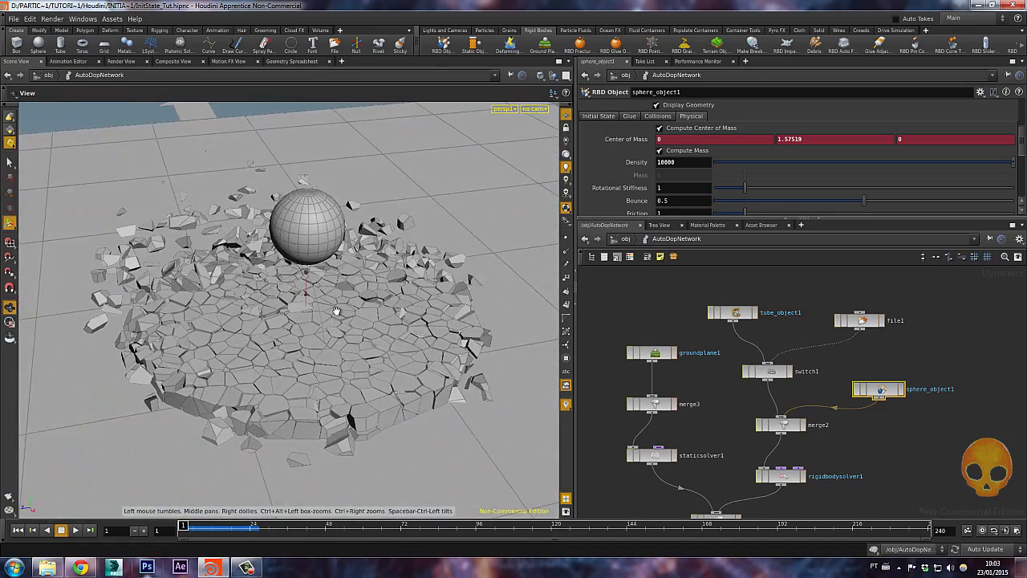
key(Return)
click(625, 239)
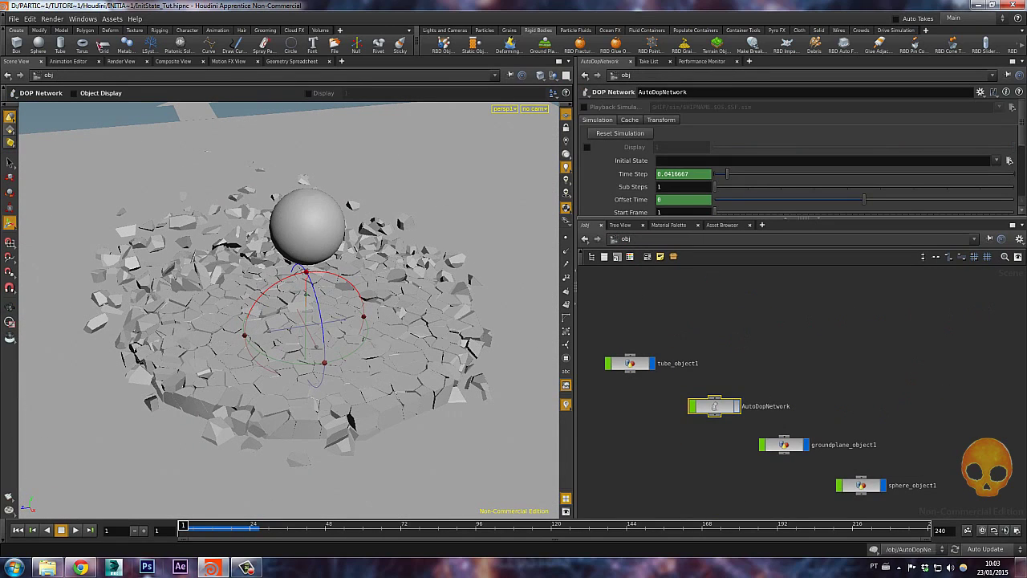
click(83, 47)
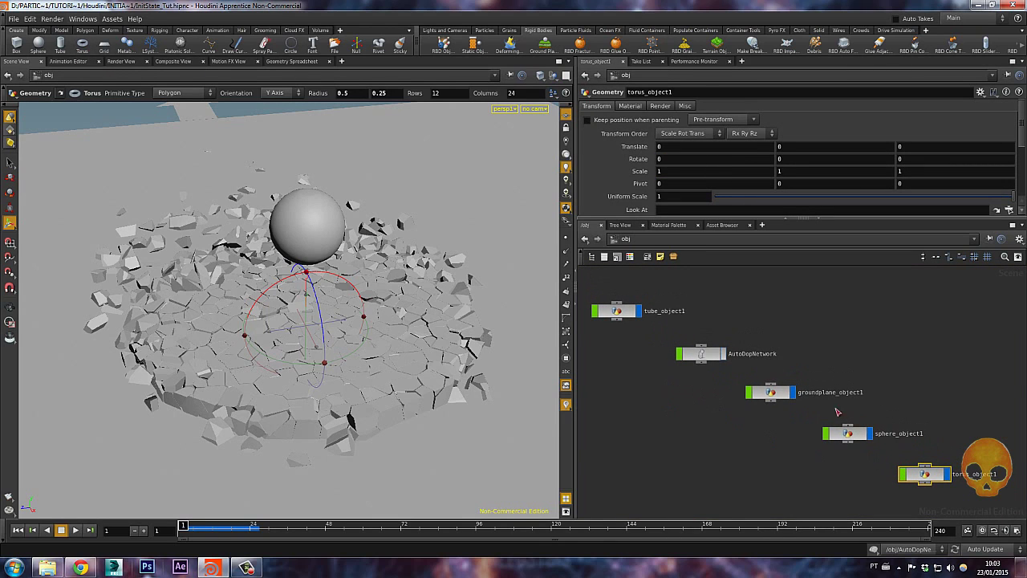
click(793, 392)
Step: Move the torus out from beneath the shattered disc to about 1.17 in X and 3.58 in Z
alt+drag(401, 375, 343, 380)
key(t)
middle_drag(282, 415, 325, 381)
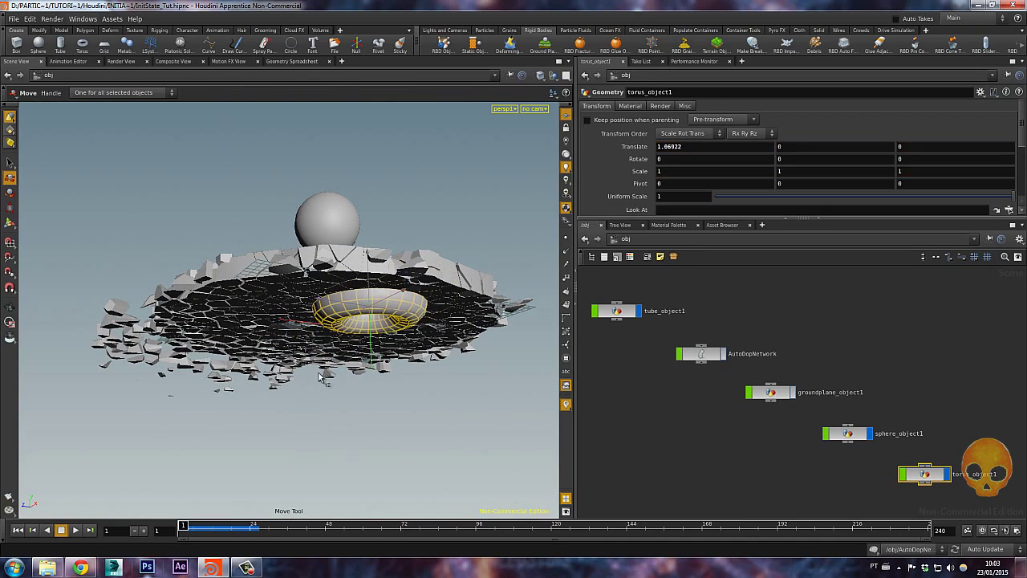
key(Escape)
middle_drag(448, 225, 444, 212)
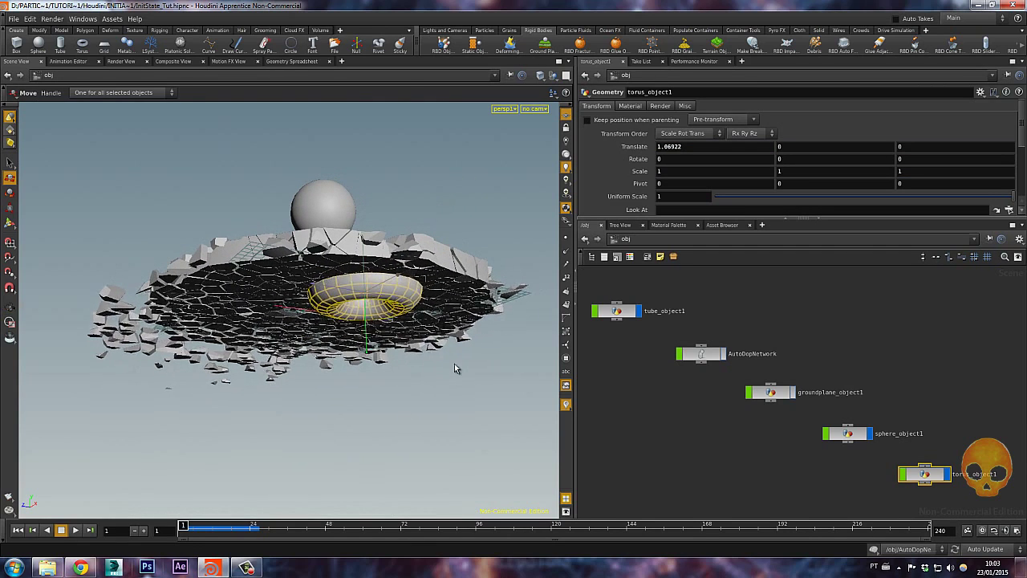
middle_drag(454, 364, 429, 264)
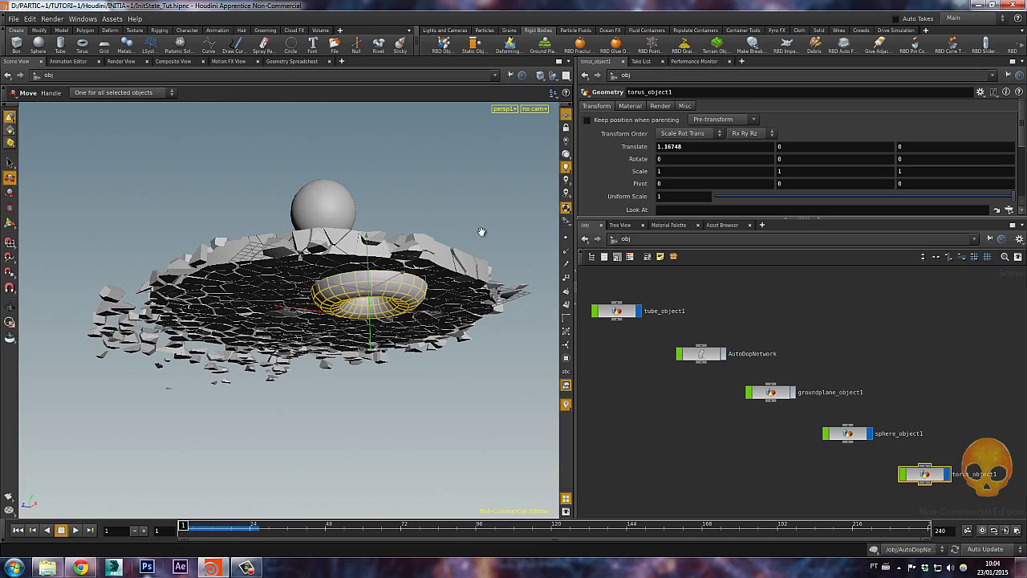
alt+drag(481, 232, 434, 290)
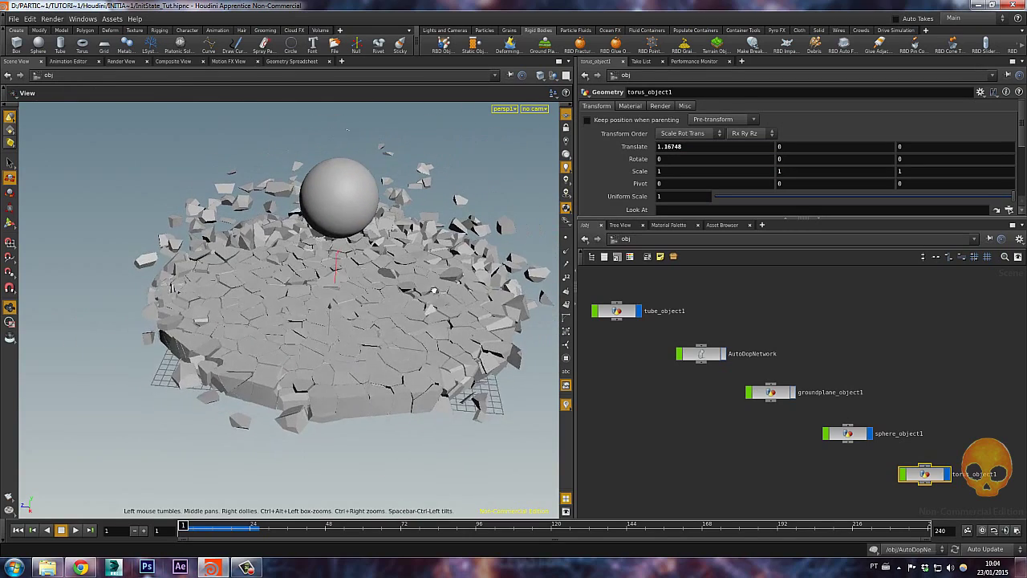
key(t)
middle_drag(403, 441, 80, 405)
key(Escape)
drag(275, 426, 307, 412)
Step: Rotate the torus 90 degrees about X so it stands upright, and nudge it slightly towards the disc
key(r)
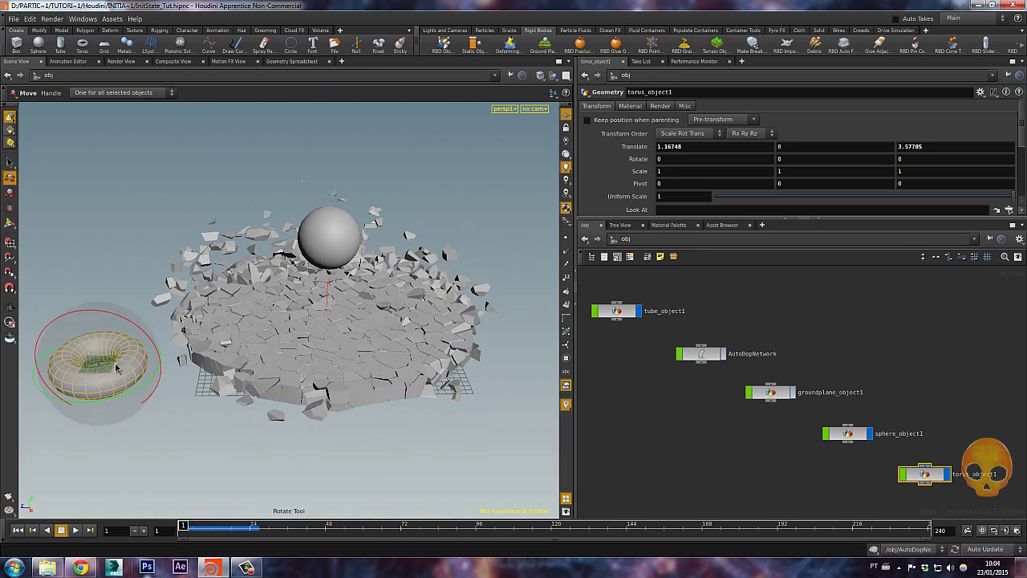
middle_drag(117, 319, 168, 283)
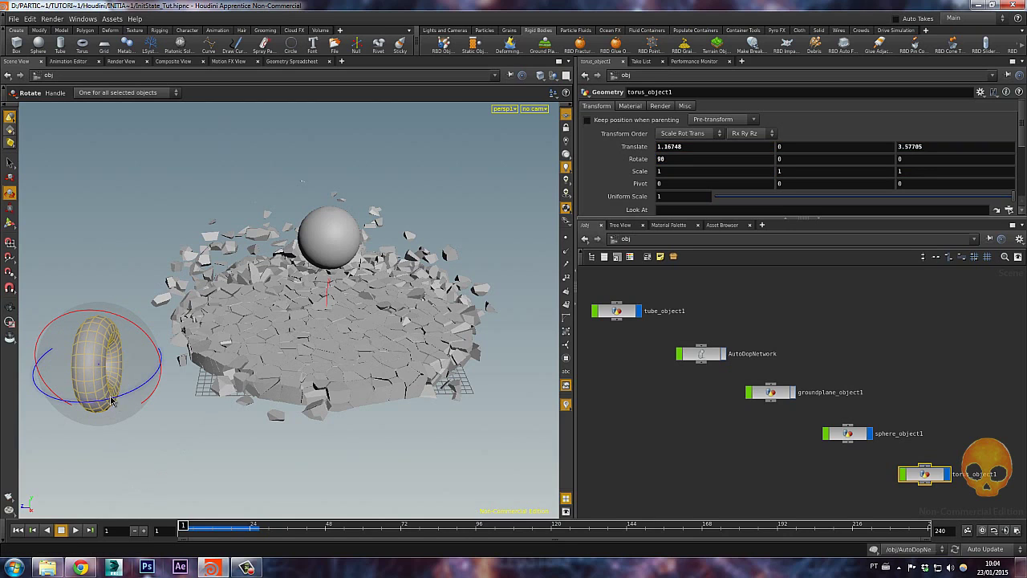
key(w)
key(w)
key(t)
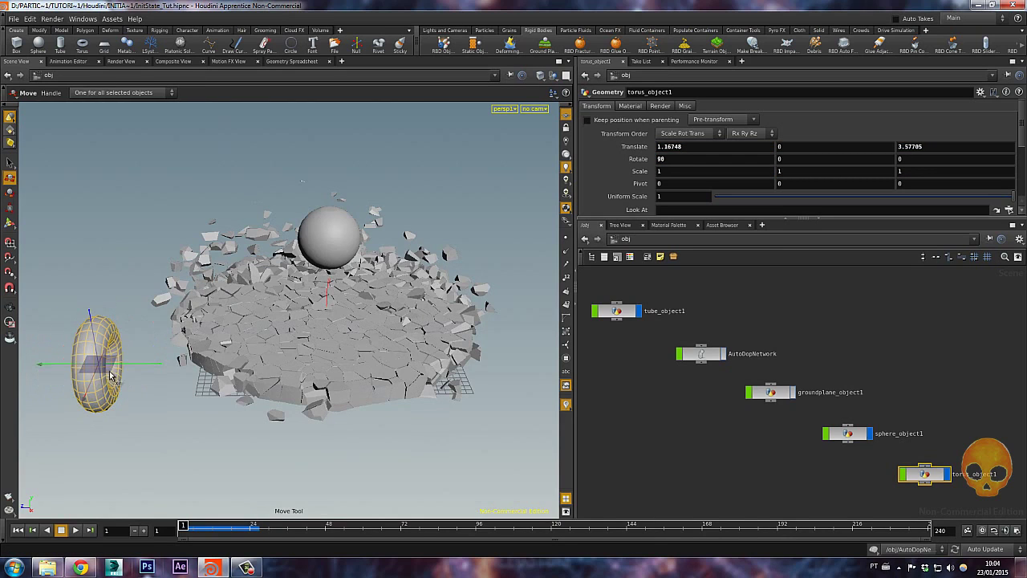
middle_drag(60, 366, 77, 363)
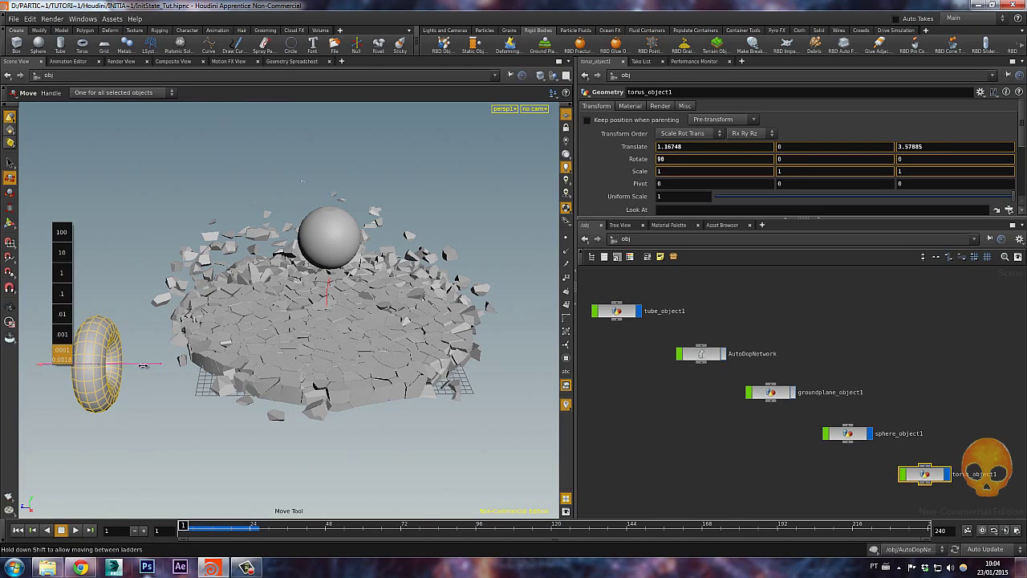
middle_drag(143, 365, 133, 366)
middle_drag(77, 446, 80, 419)
drag(184, 525, 139, 527)
Step: Move the display flag in AutoDopNetwork from the output node to switch1 and on to file1, and return to the object level
double_click(702, 354)
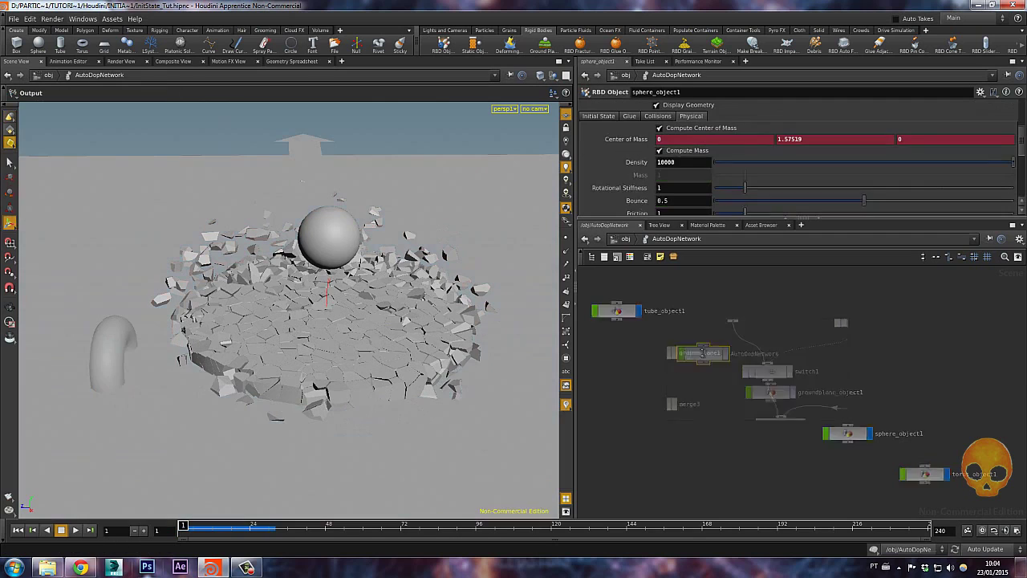
middle_drag(907, 407, 913, 368)
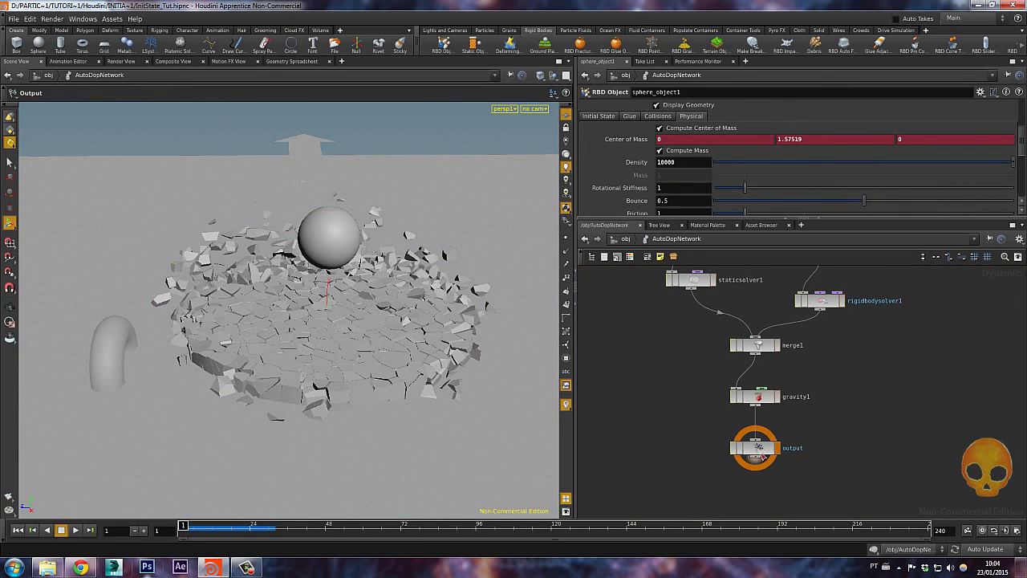
click(777, 448)
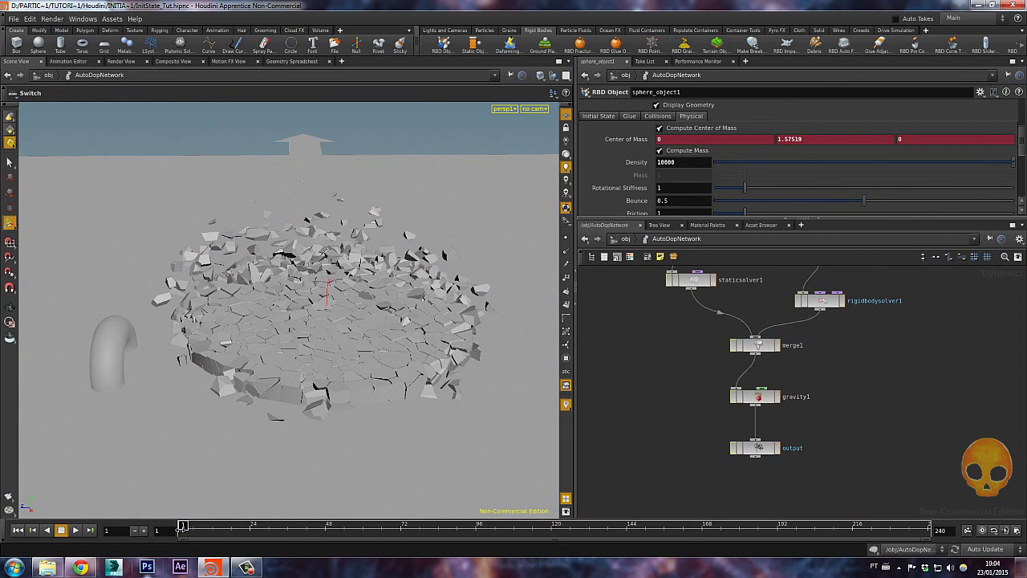
drag(184, 527, 201, 522)
middle_drag(848, 385, 812, 487)
middle_drag(881, 388, 908, 353)
click(878, 336)
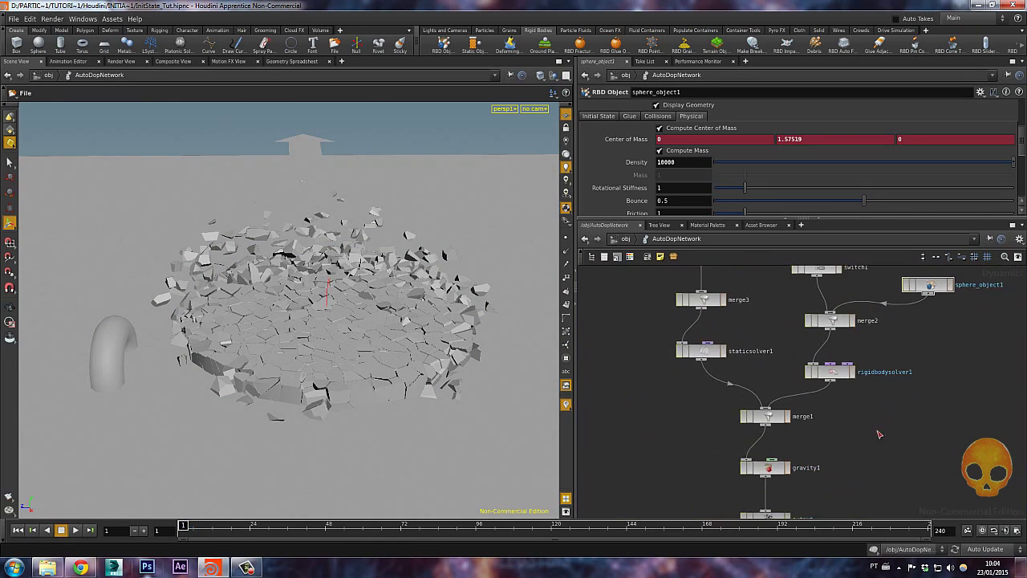
middle_drag(851, 471, 875, 407)
click(626, 239)
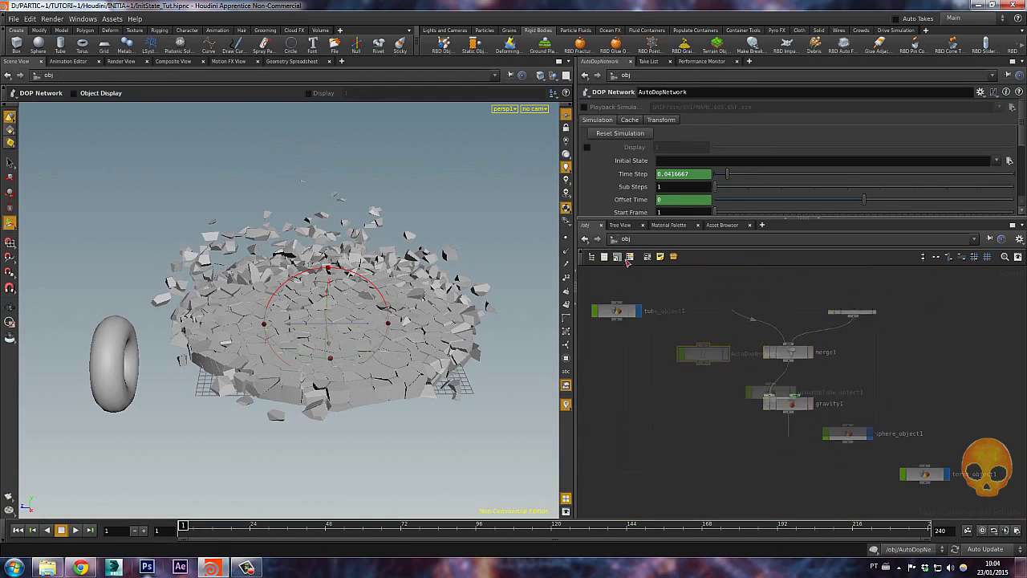
Step: Keyframe the torus's translate, rotate and scale at frame 1 in its starting position
drag(184, 526, 104, 523)
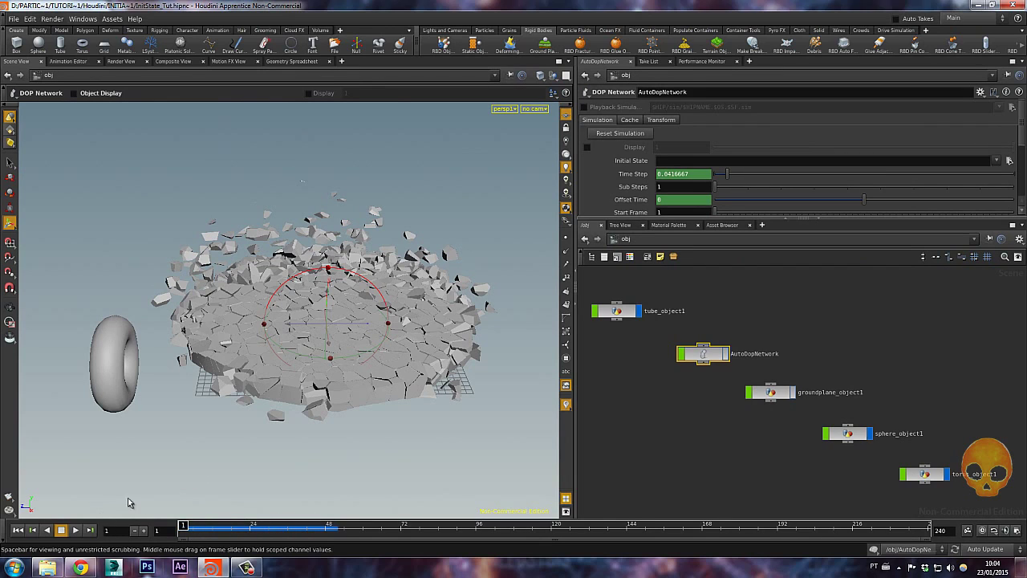
click(114, 345)
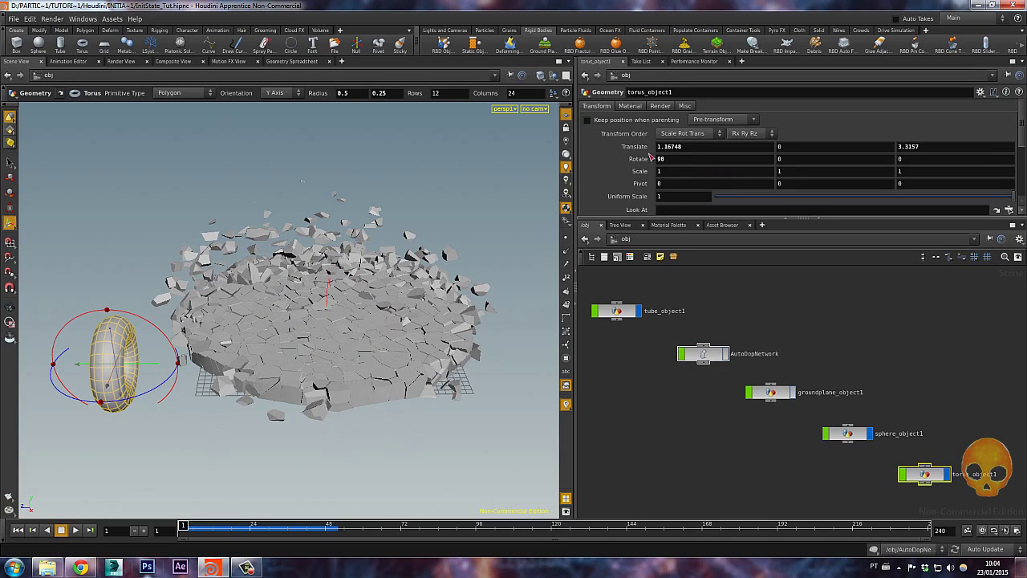
key(k)
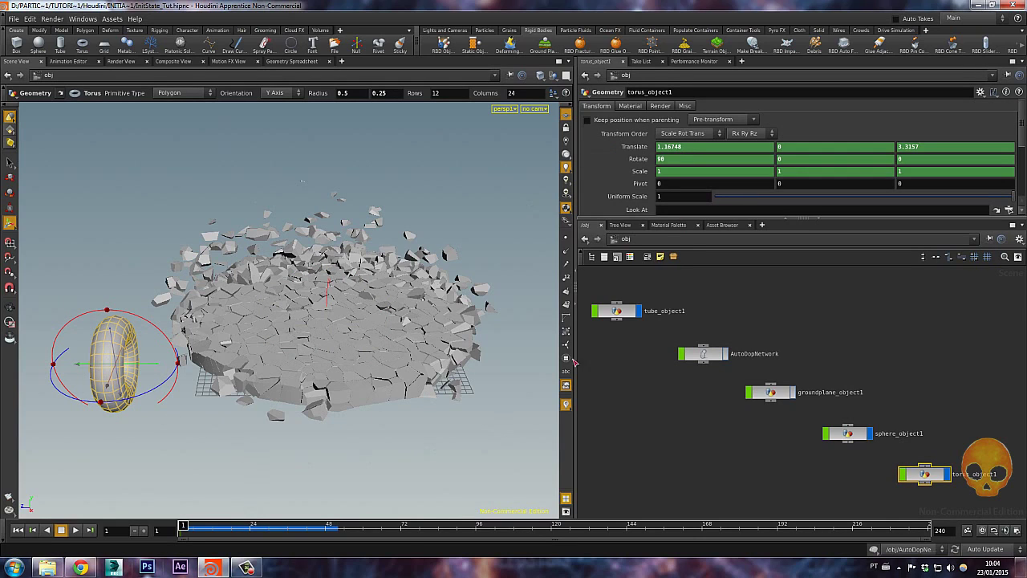
Step: Keyframe the torus at frame 48 on the far side of the disc, about -2.87 in Z, and return to frame 1
drag(183, 526, 331, 508)
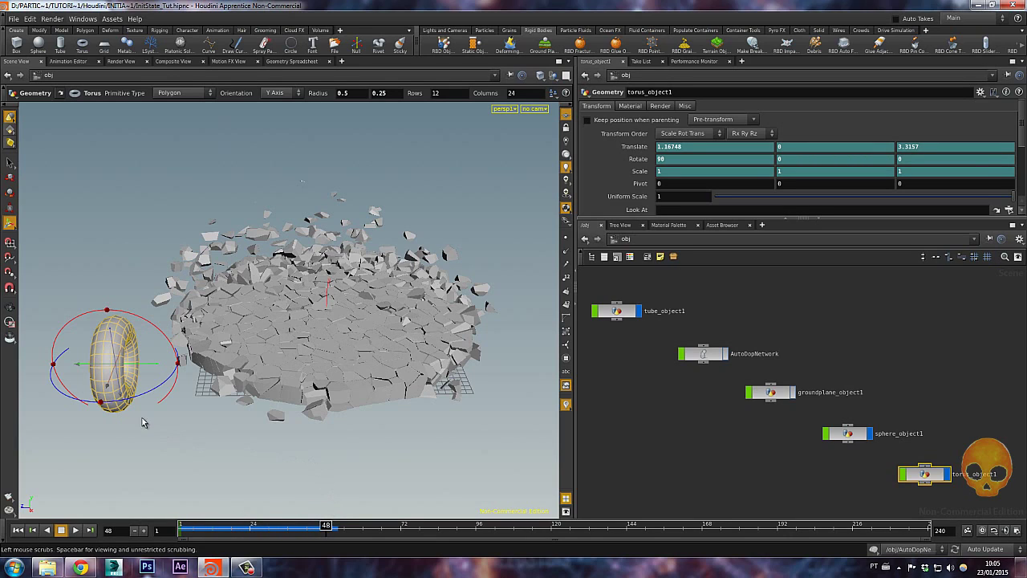
key(t)
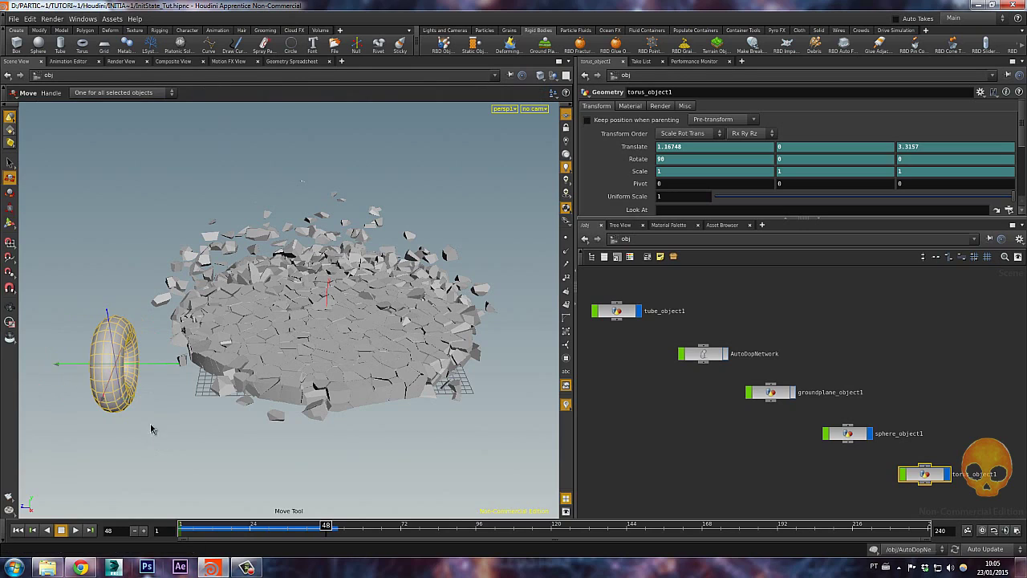
middle_drag(161, 385, 367, 384)
drag(368, 385, 550, 369)
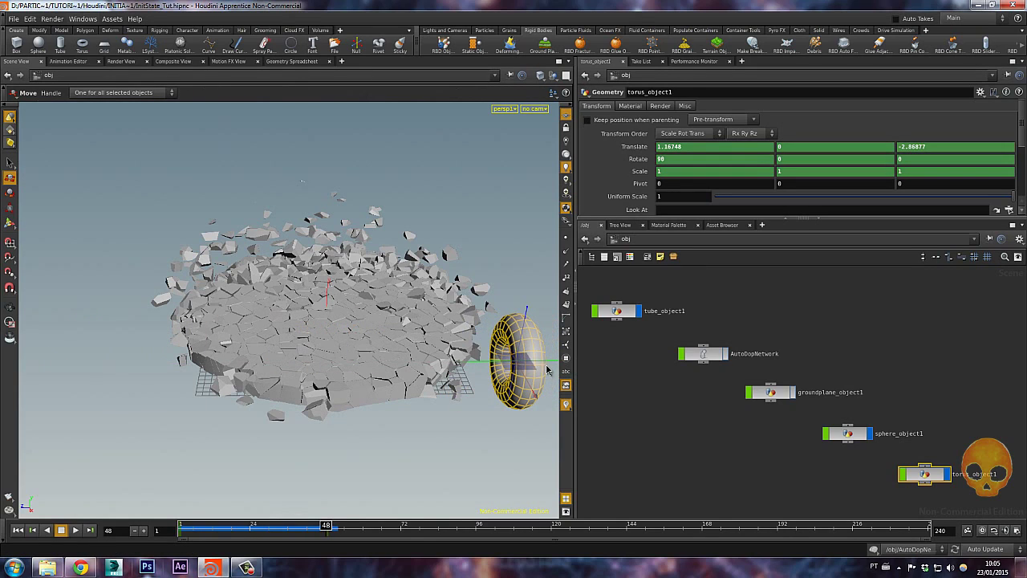
drag(328, 526, 93, 513)
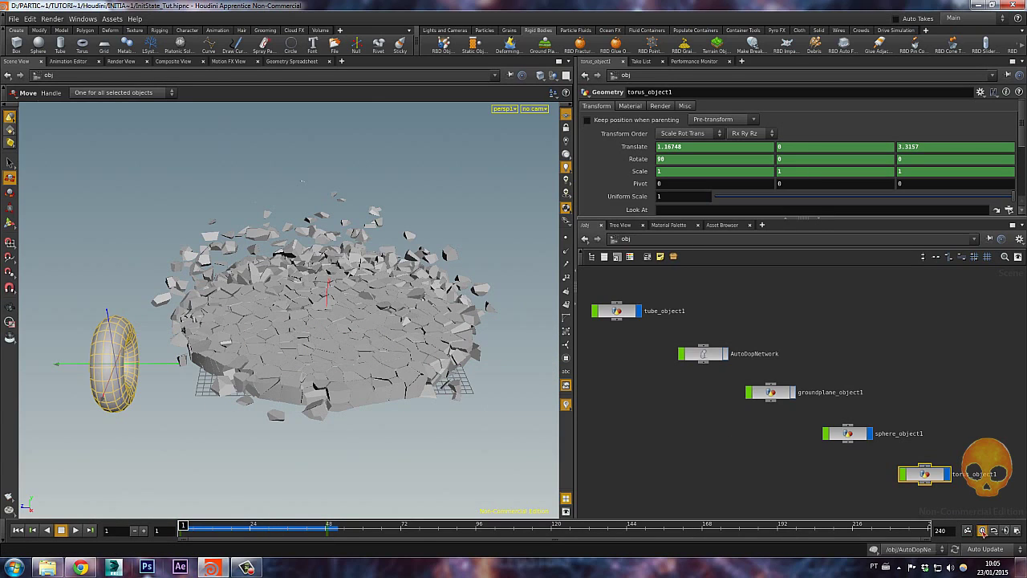
Step: Set the global animation end frame to 120 and play back the torus animation
click(1017, 531)
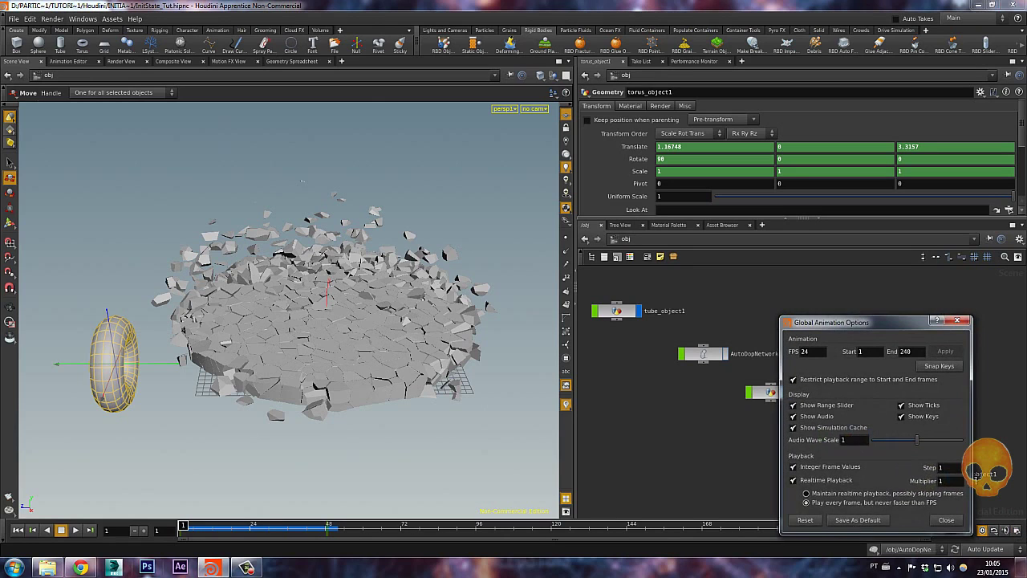
drag(872, 326, 732, 282)
double_click(777, 307)
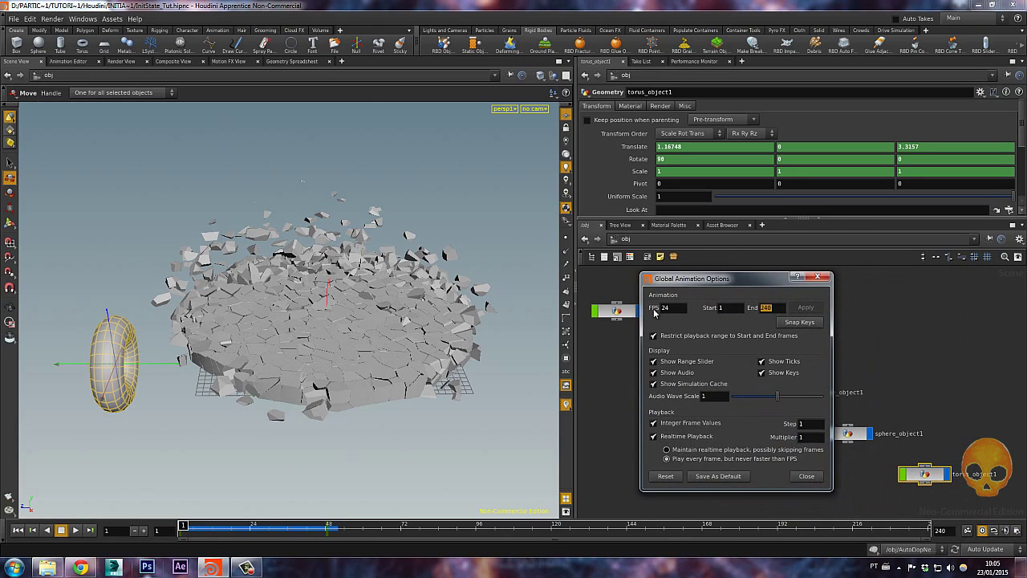
text(120)
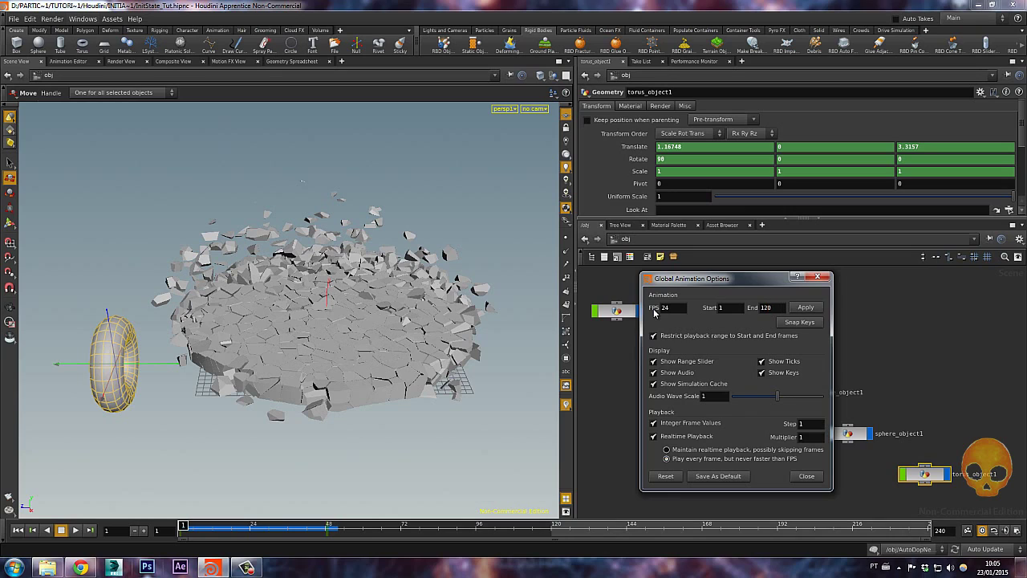
click(807, 476)
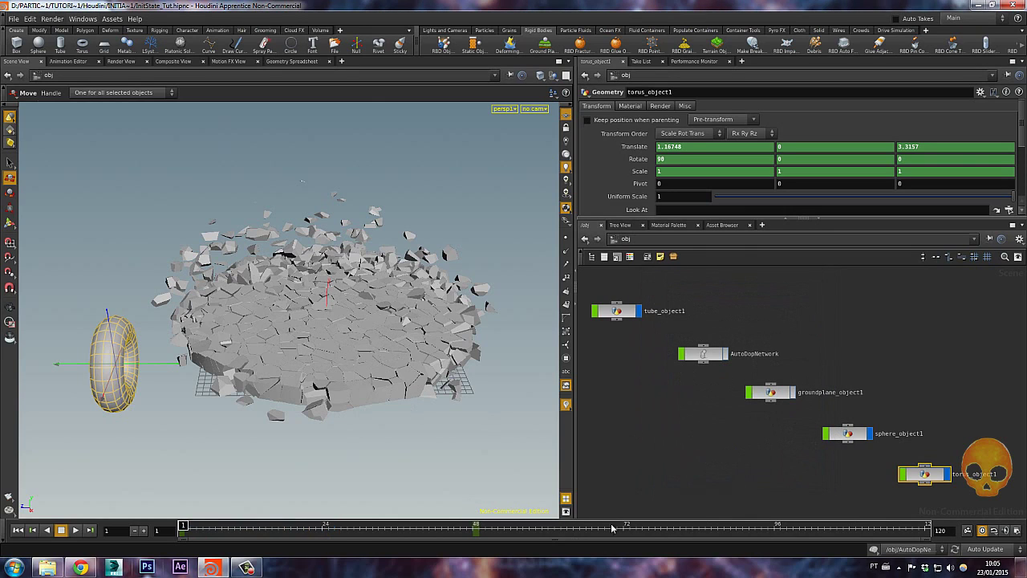
key(Up)
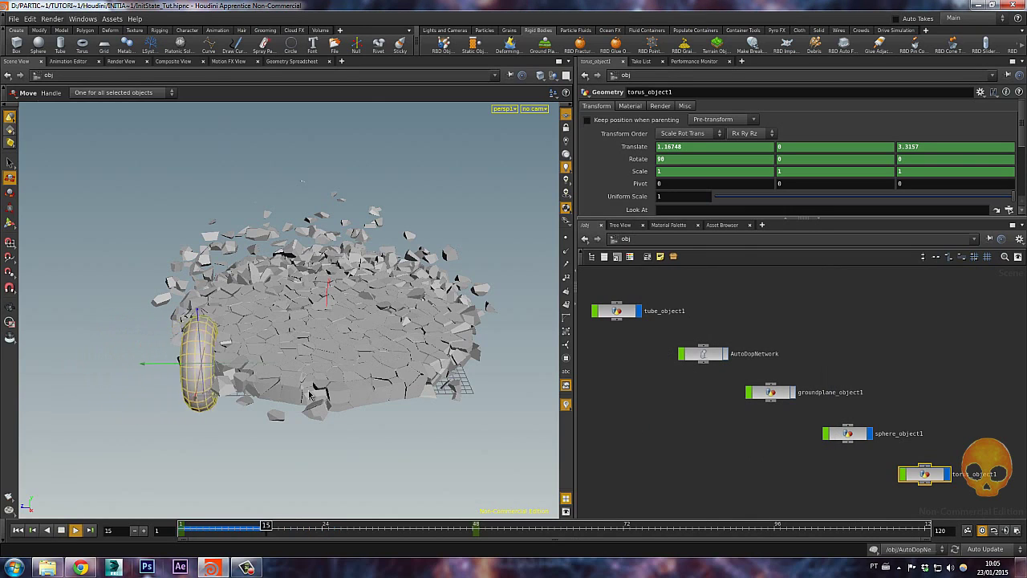
key(ctrl+Up)
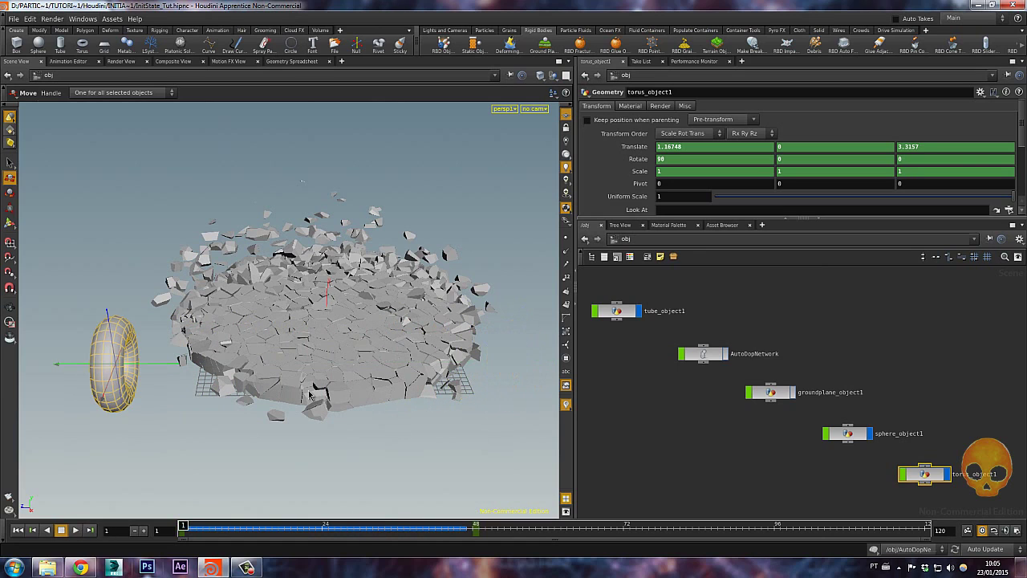
Step: Set the display flag in AutoDopNetwork back on the output node and play the simulation from the object level
double_click(703, 353)
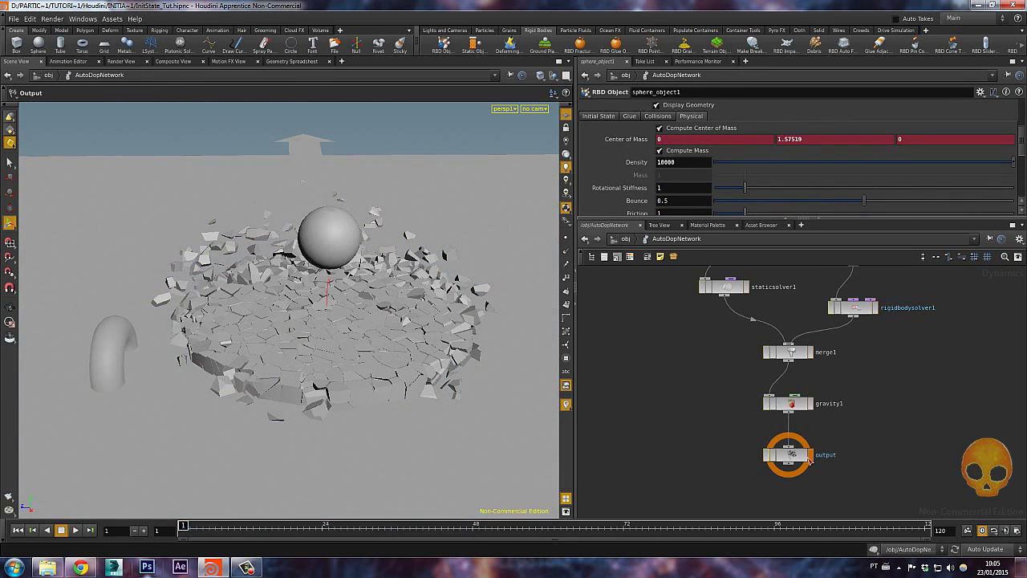
click(626, 239)
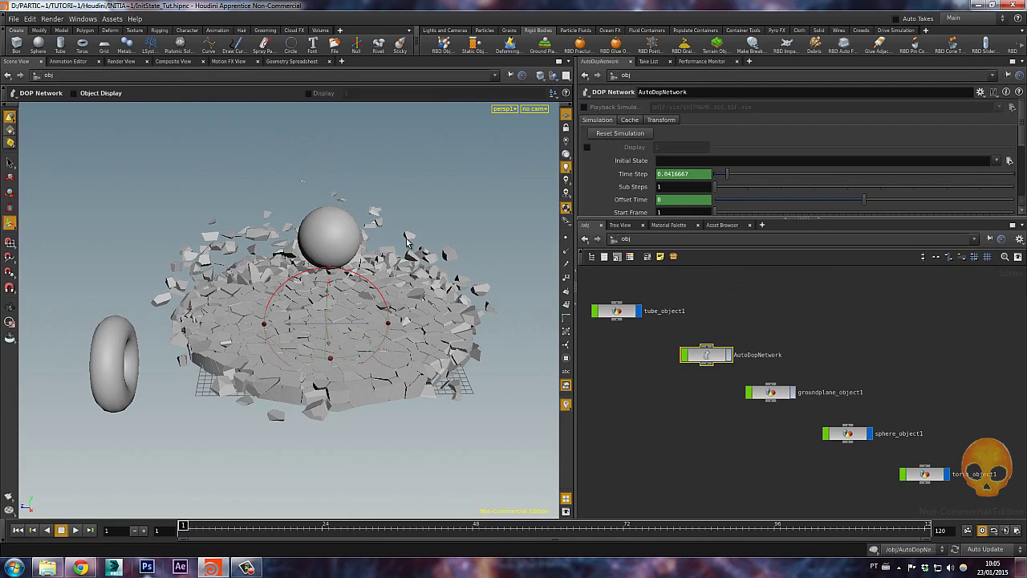
key(Up)
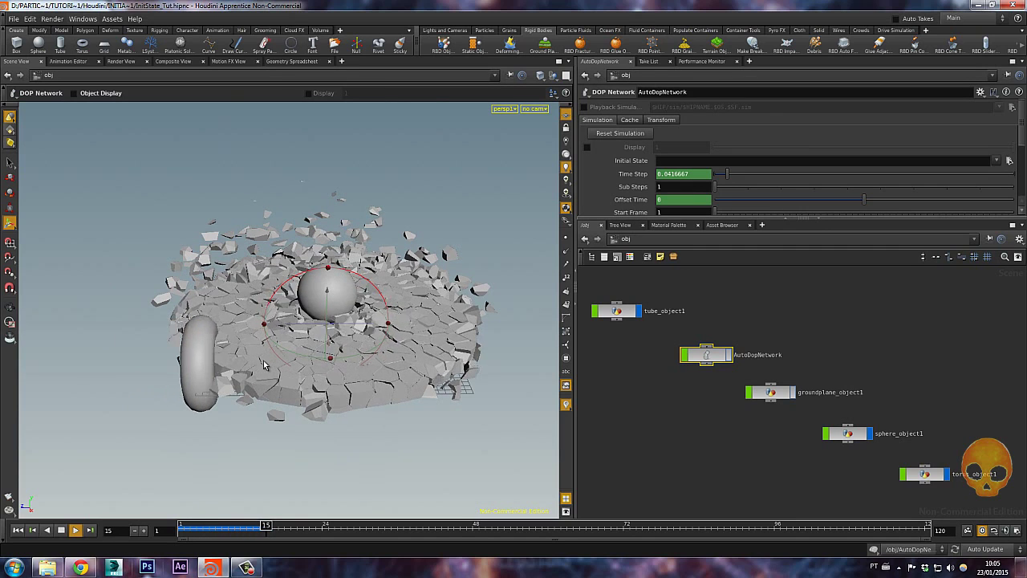
key(ctrl+Up)
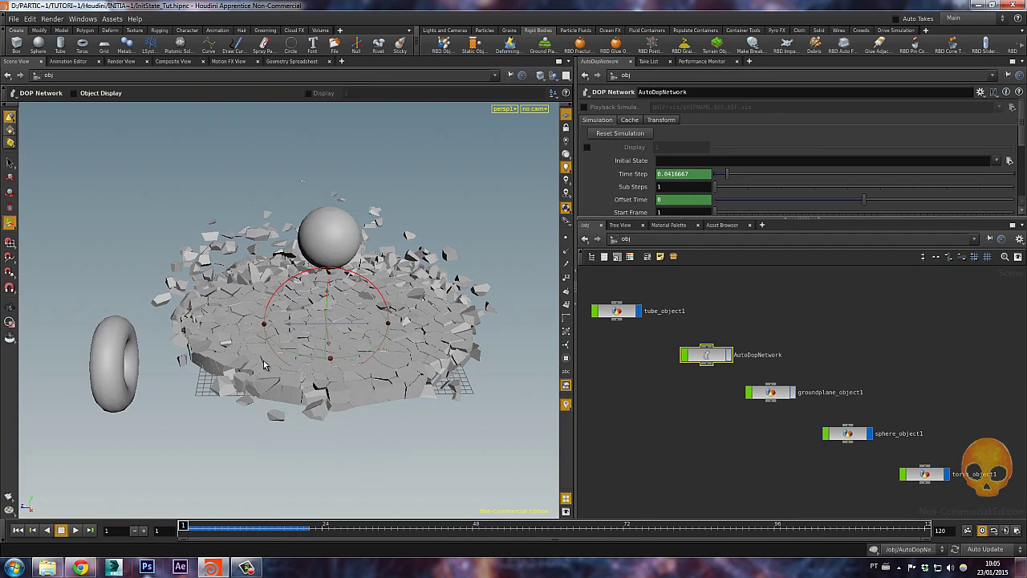
Step: Make the animated torus an RBD static object
click(10, 271)
click(108, 366)
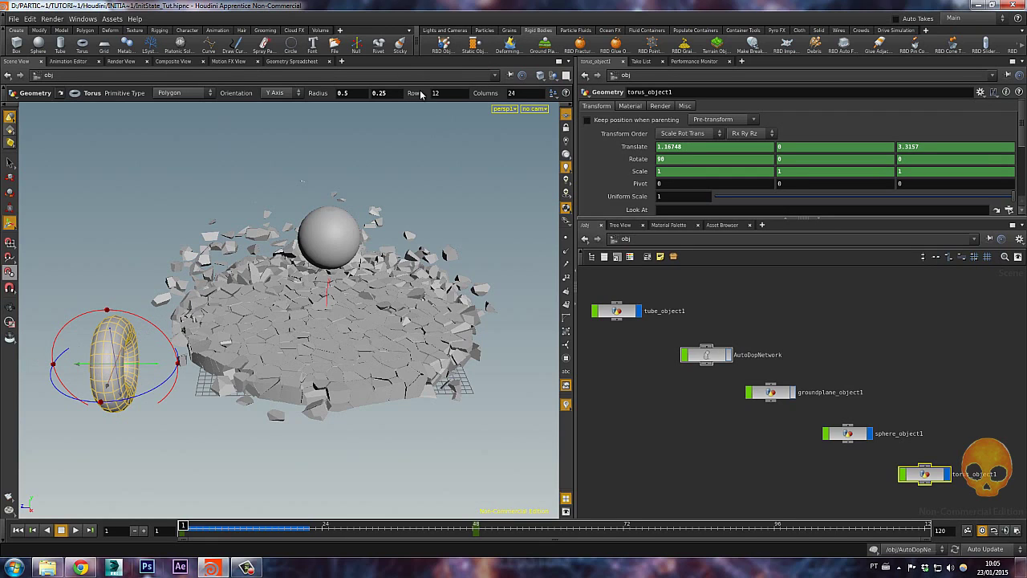
click(475, 46)
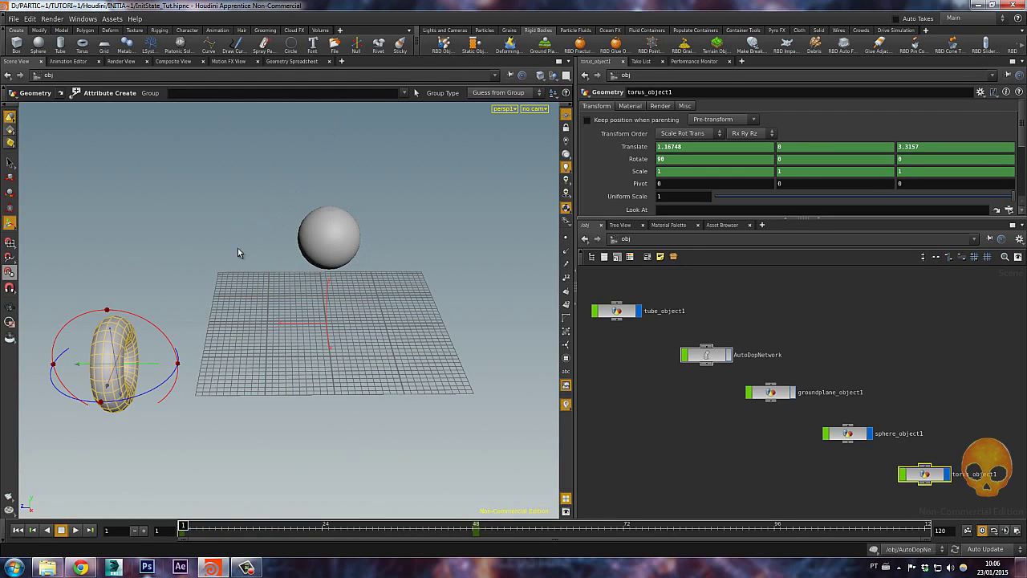
Step: Play the simulation with the static torus to check the motion and rewind to frame 1
key(Escape)
drag(310, 325, 260, 316)
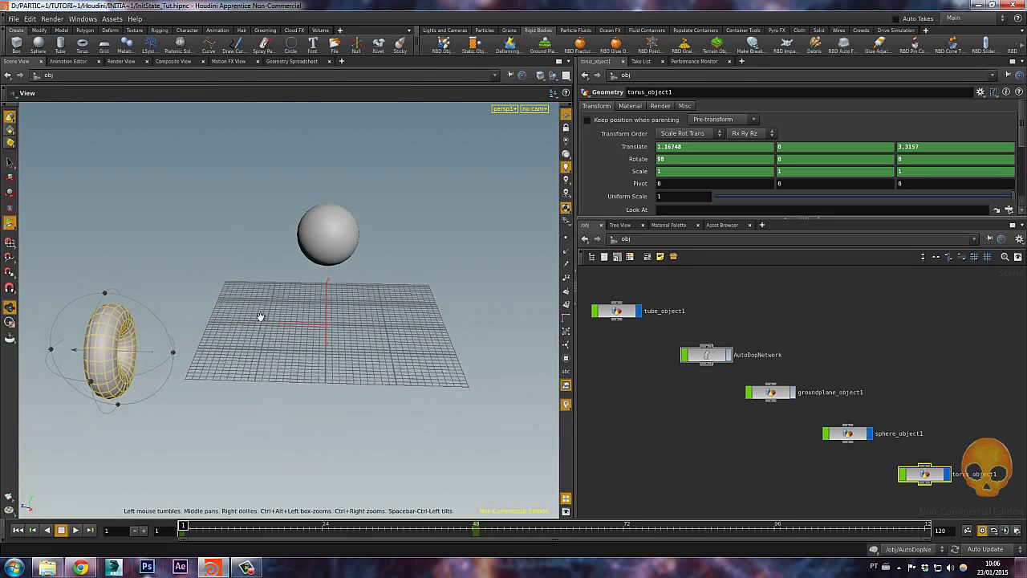
key(Return)
key(Up)
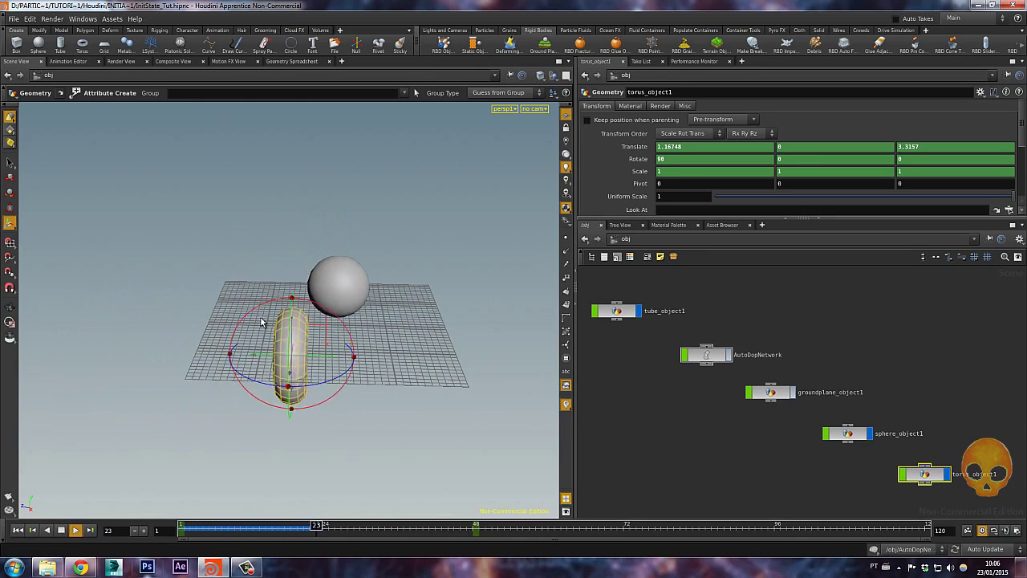
key(ctrl+Up)
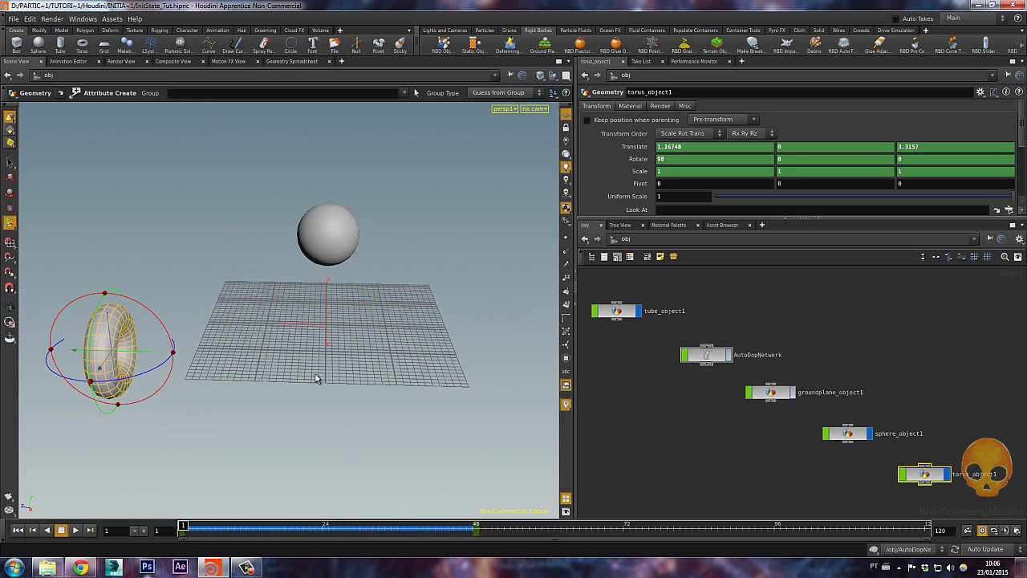
Step: Lay out the nodes inside AutoDopNetwork automatically so the new torus branch is readable
double_click(706, 355)
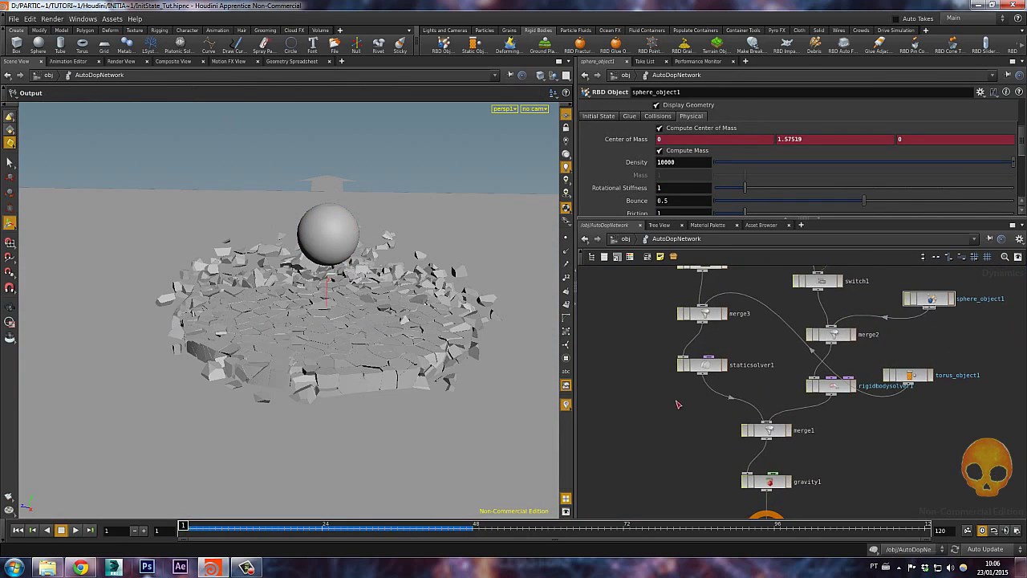
key(l)
middle_drag(727, 337, 799, 413)
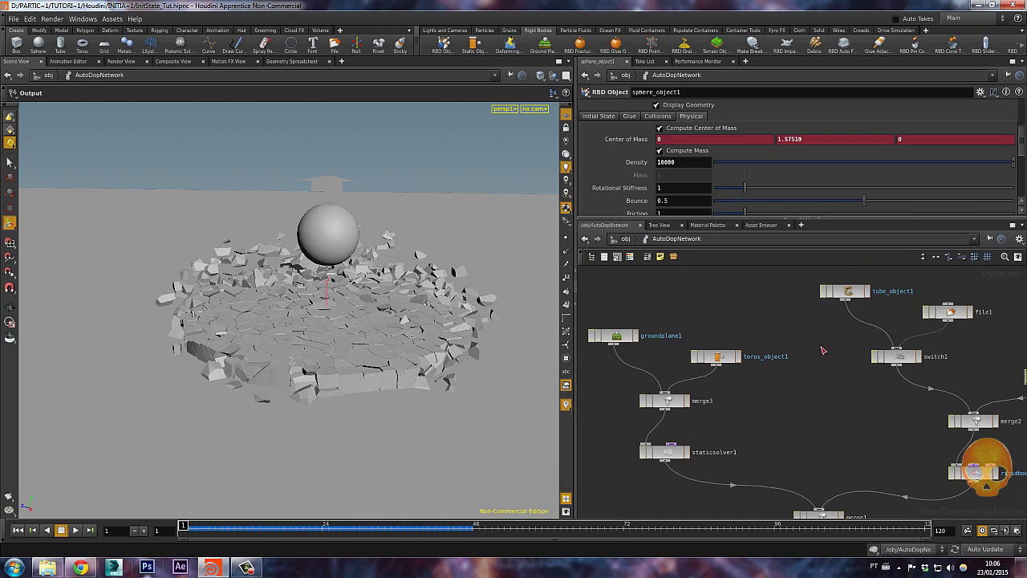
Step: Review the static solver branch and switch1, and move groundplane1 and file1 slightly away from their neighbouring nodes
drag(605, 295, 766, 482)
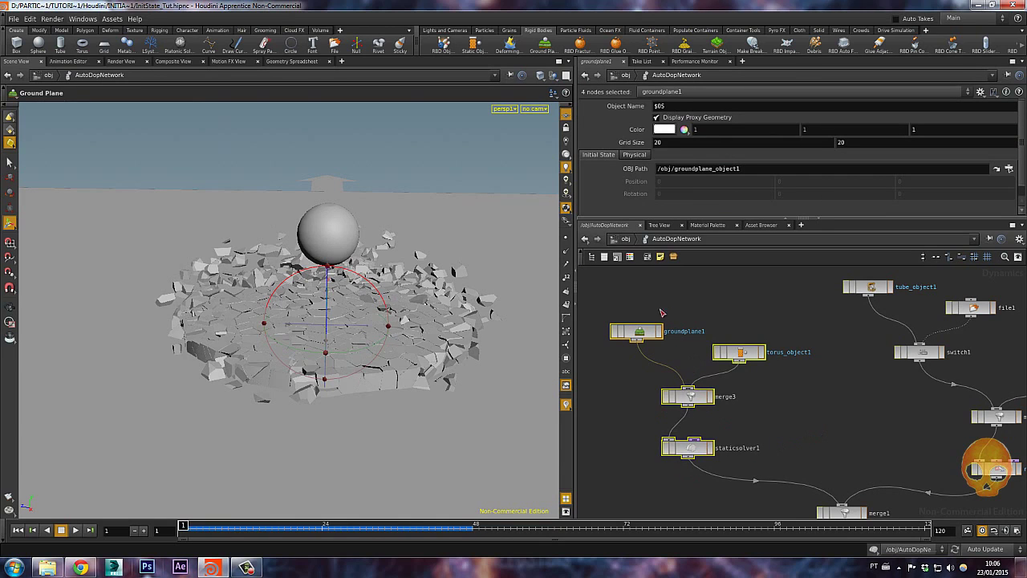
mouse_move(813, 389)
middle_down()
mouse_move(821, 392)
mouse_move(775, 390)
mouse_move(837, 396)
mouse_move(823, 395)
middle_up()
click(827, 395)
click(909, 364)
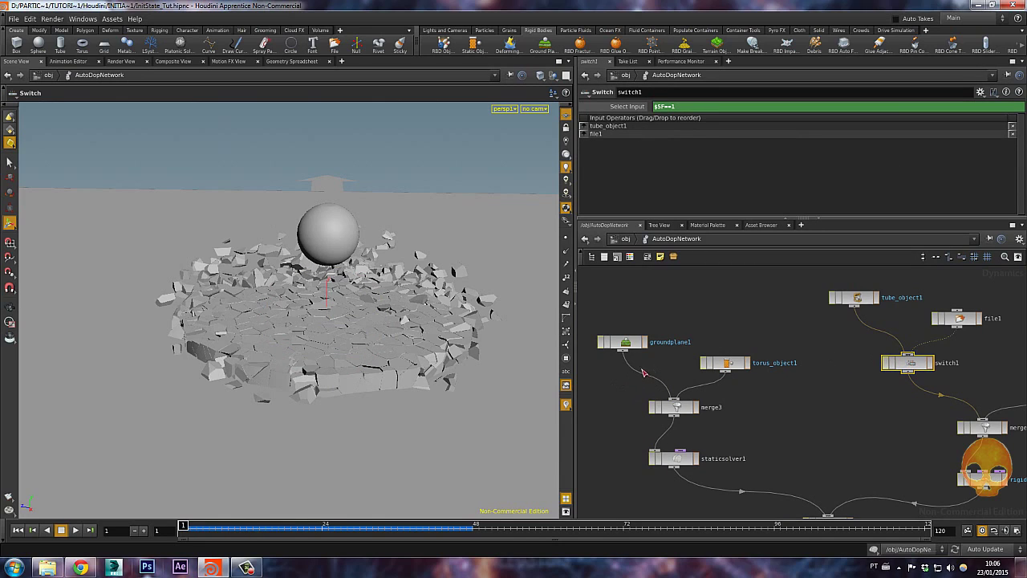
drag(623, 338, 597, 300)
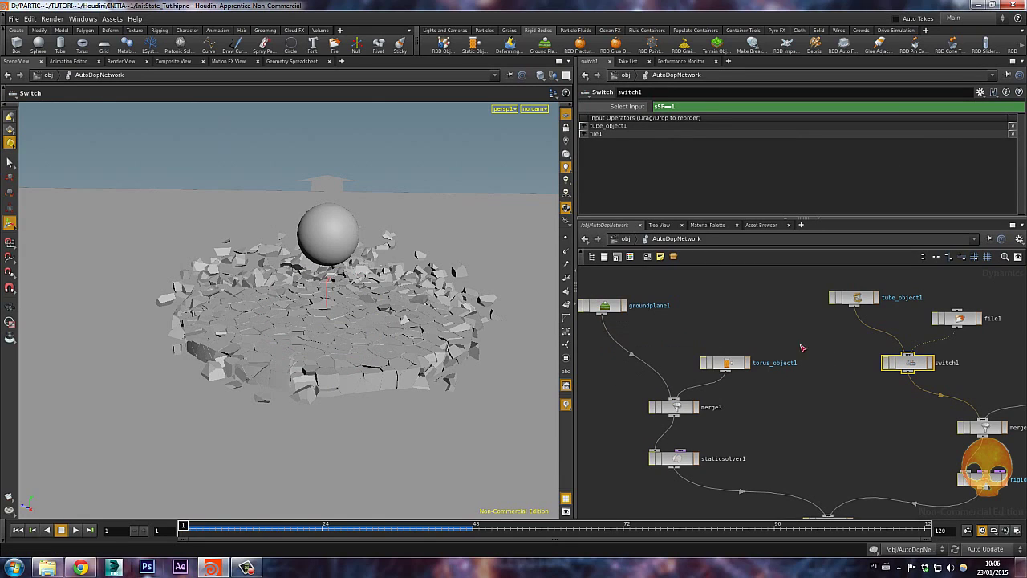
drag(943, 319, 947, 307)
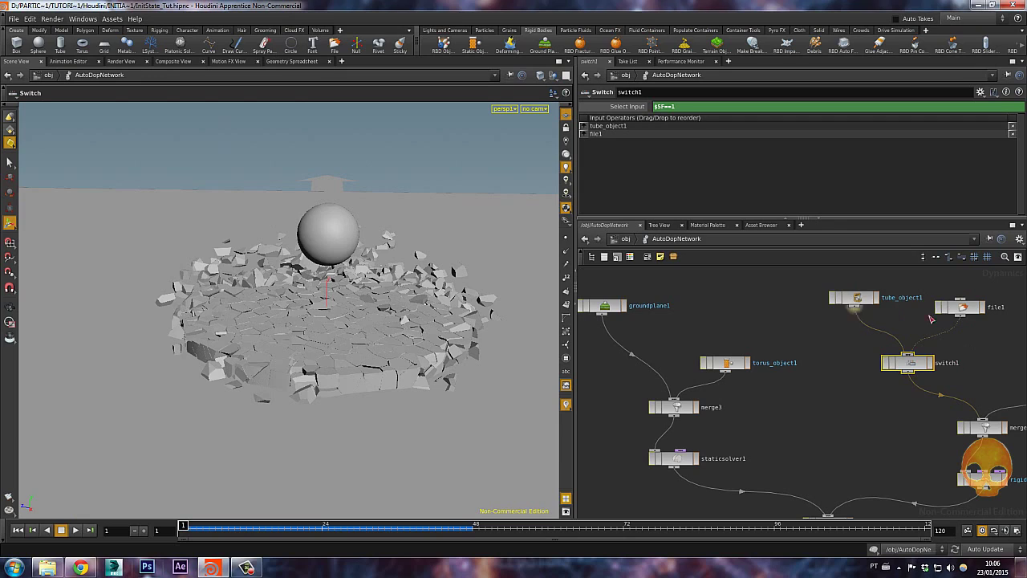
Step: Enable Match By Name on the file1 node
click(963, 308)
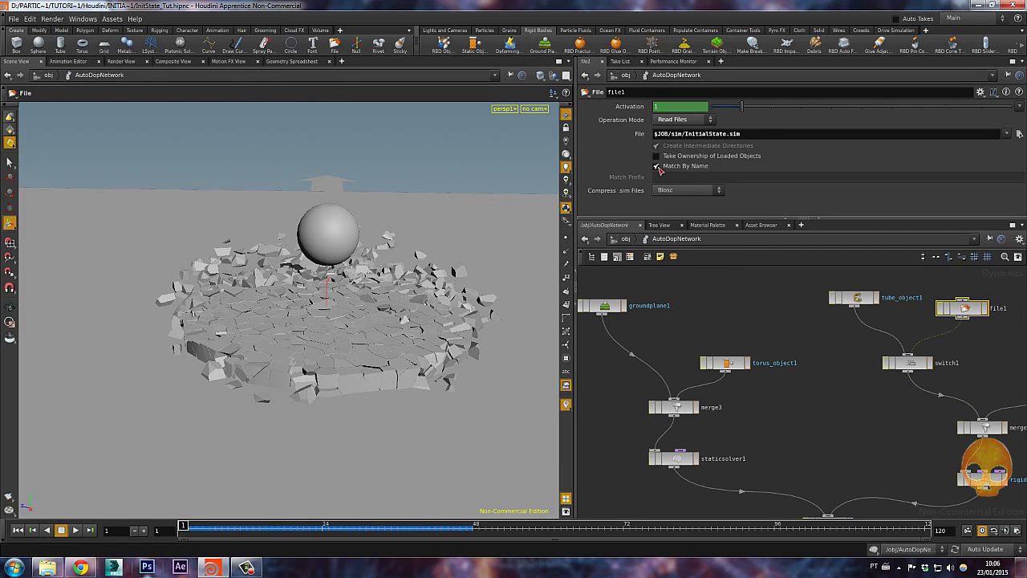
click(657, 166)
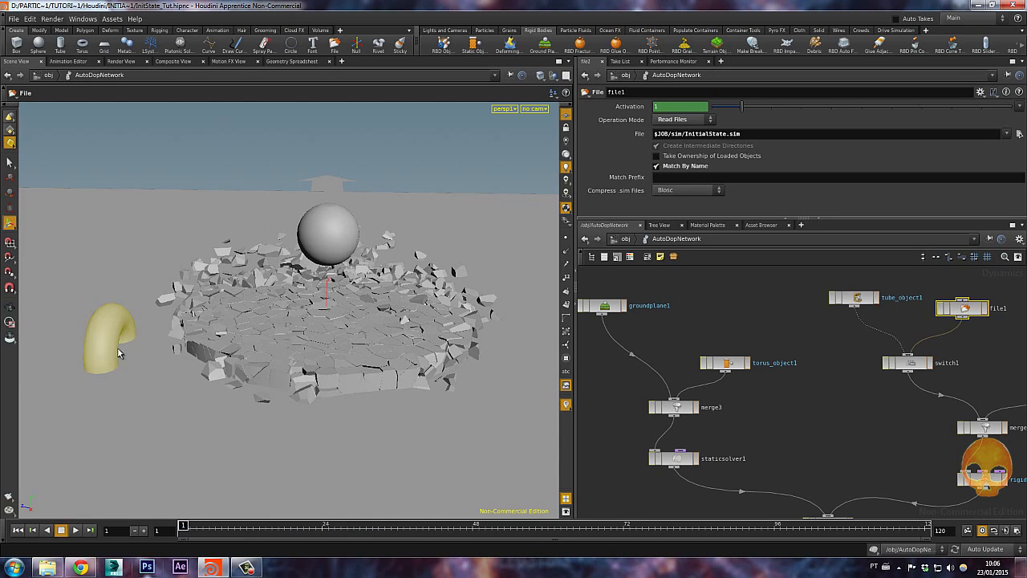
Step: Play the simulation from the object level, stop around frame 29, and examine how the torus and sphere collide with the pieces
click(622, 240)
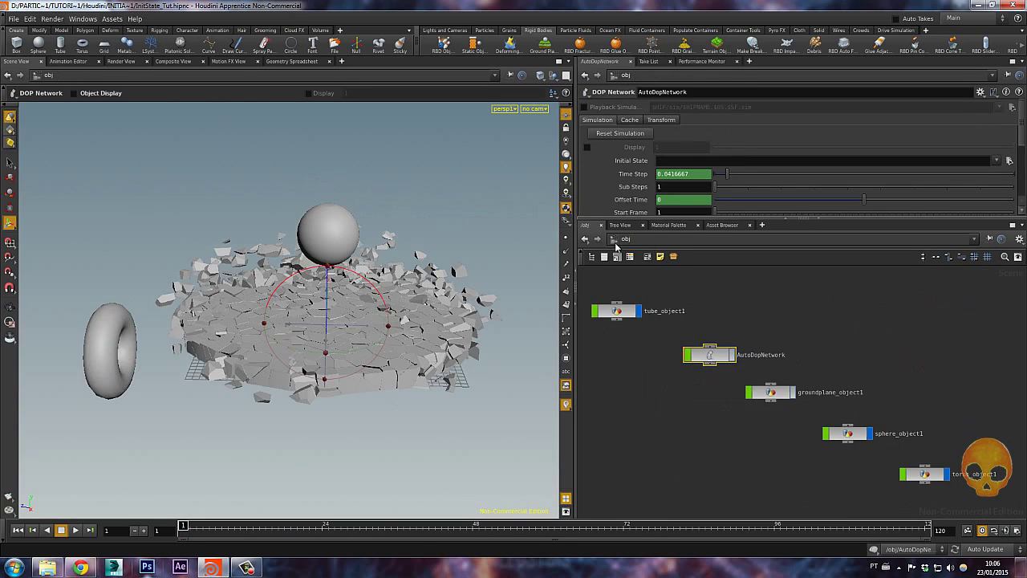
drag(426, 249, 280, 252)
key(Return)
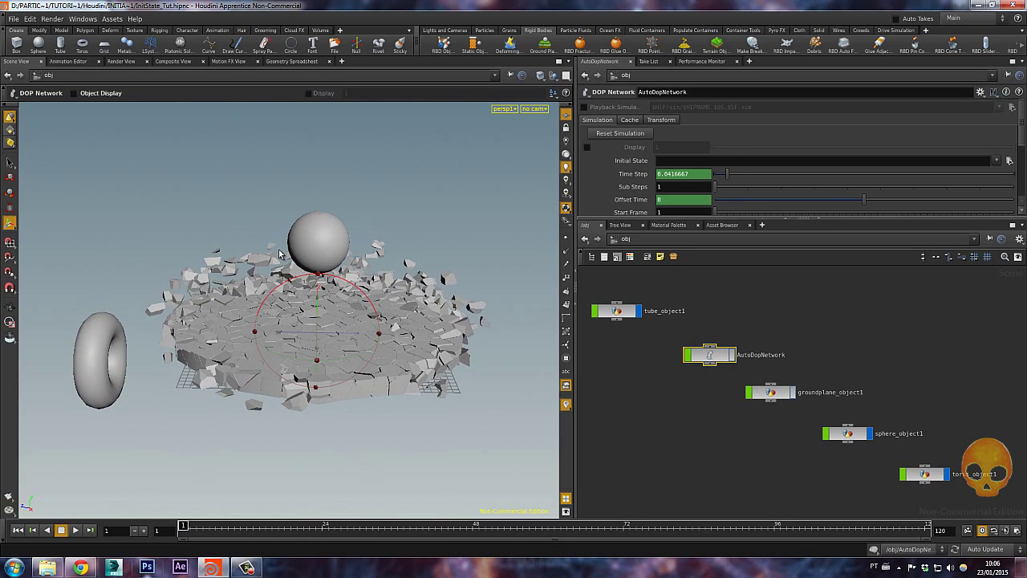
key(Up)
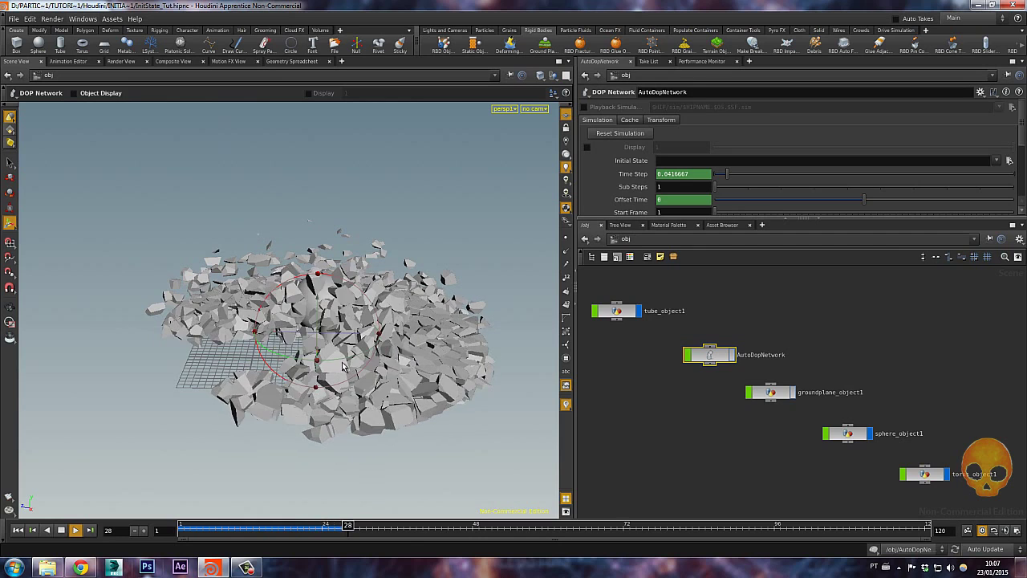
key(Escape)
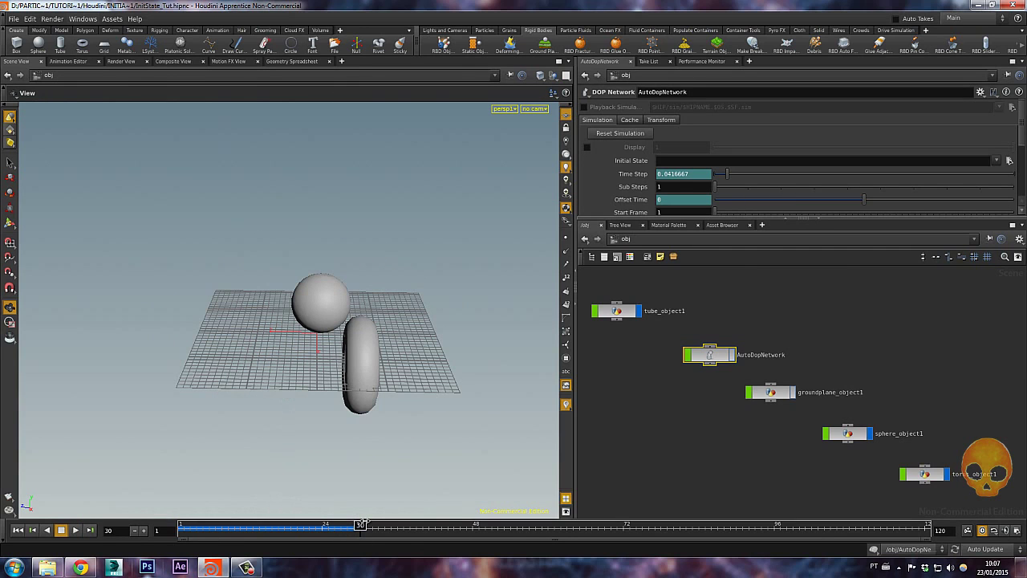
key(Left)
drag(181, 280, 293, 291)
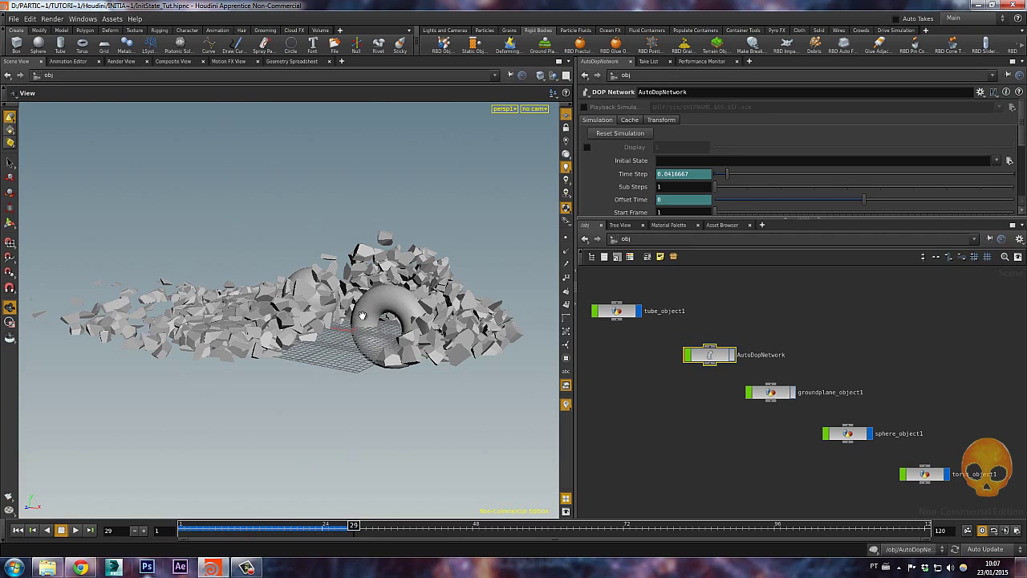
Step: Return to the first frame and set the second radius of torus1 inside torus_object1 to 0.15
key(ctrl+Up)
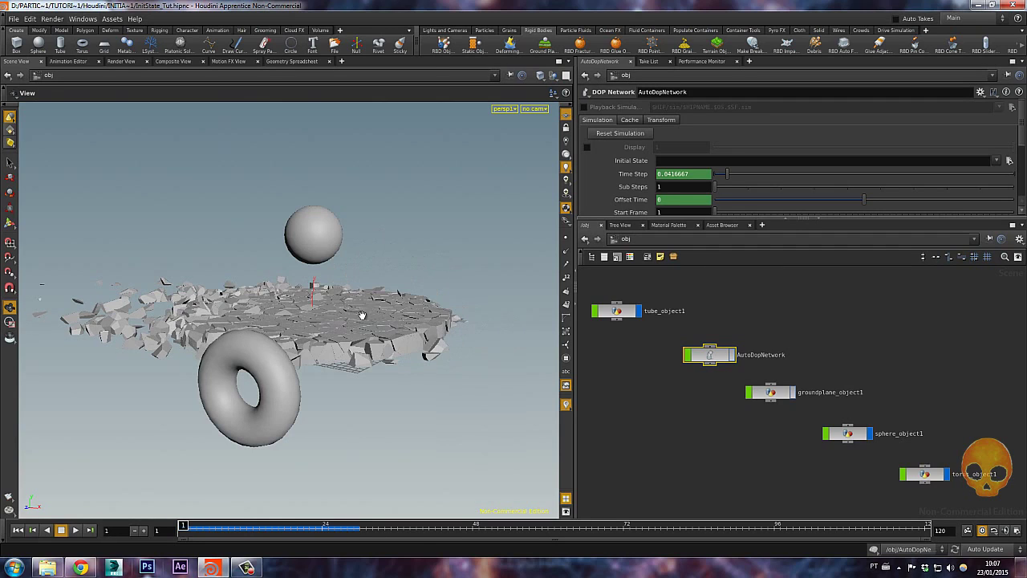
click(925, 475)
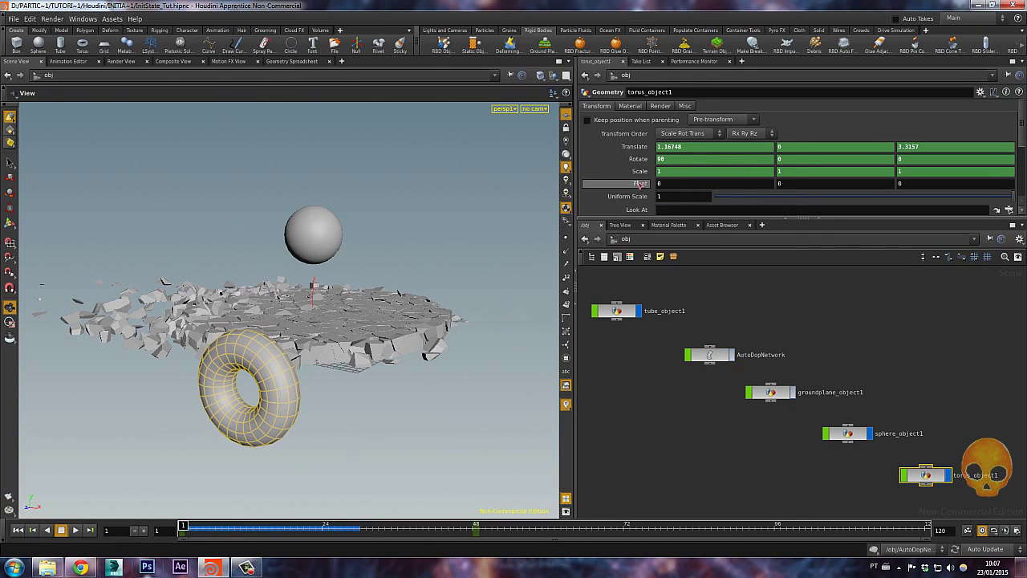
double_click(915, 475)
click(783, 384)
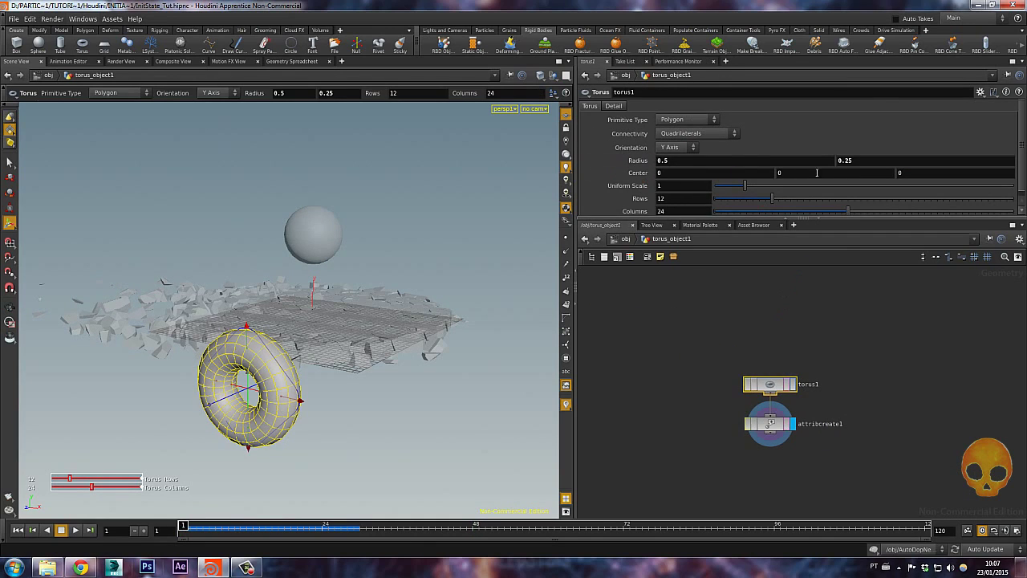
mouse_move(870, 160)
middle_down()
mouse_move(811, 166)
mouse_move(853, 170)
middle_up()
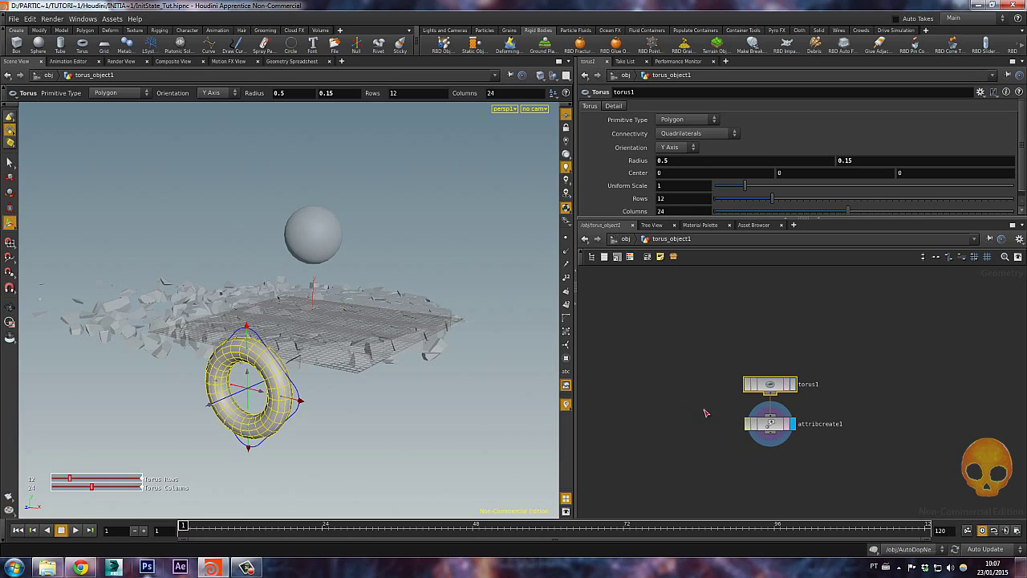
Step: Play the simulation from the object level, examine the thinner torus hitting the pieces, and return to the first frame
click(627, 239)
key(Up)
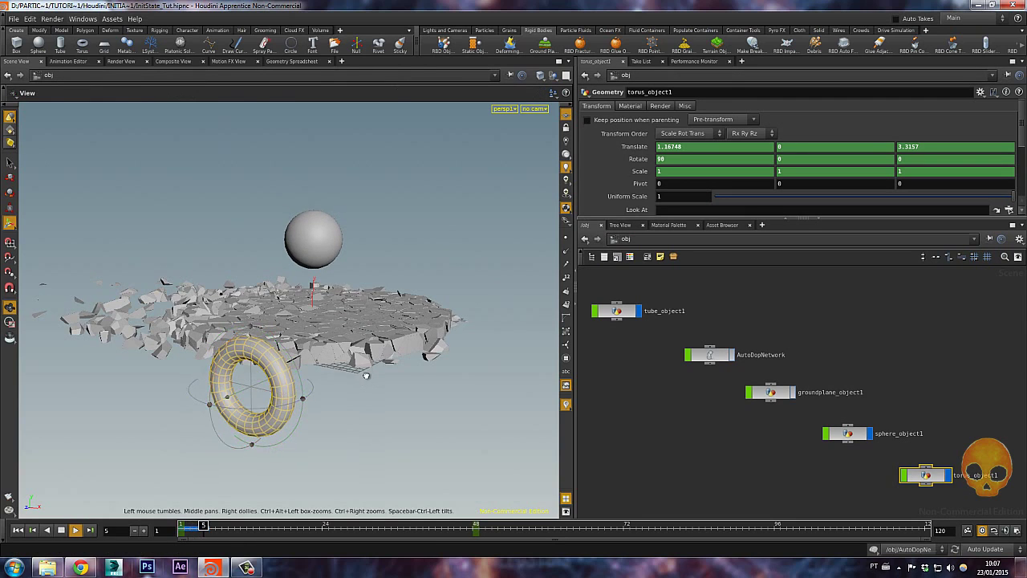
alt+drag(363, 379, 427, 351)
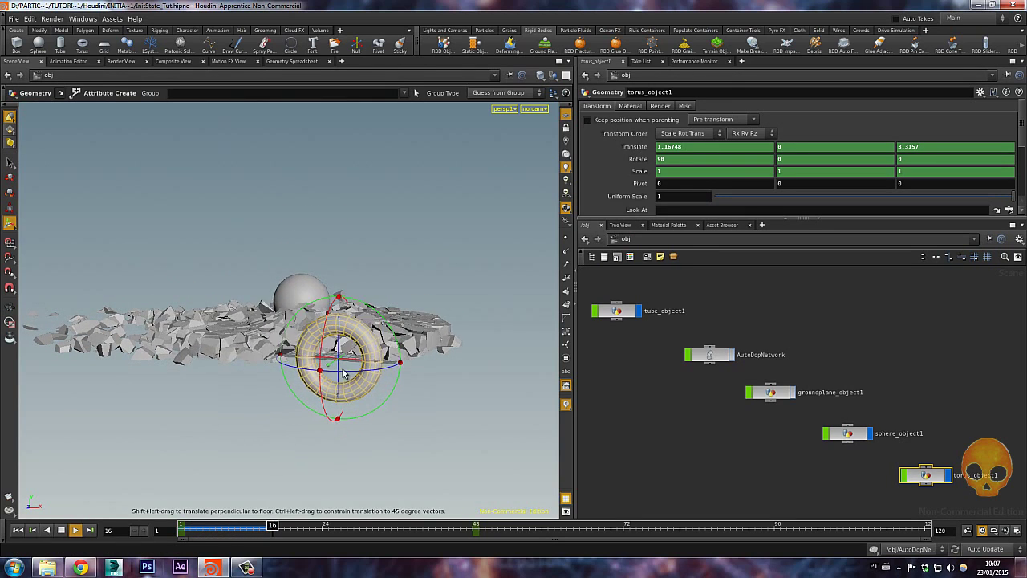
key(ctrl+Up)
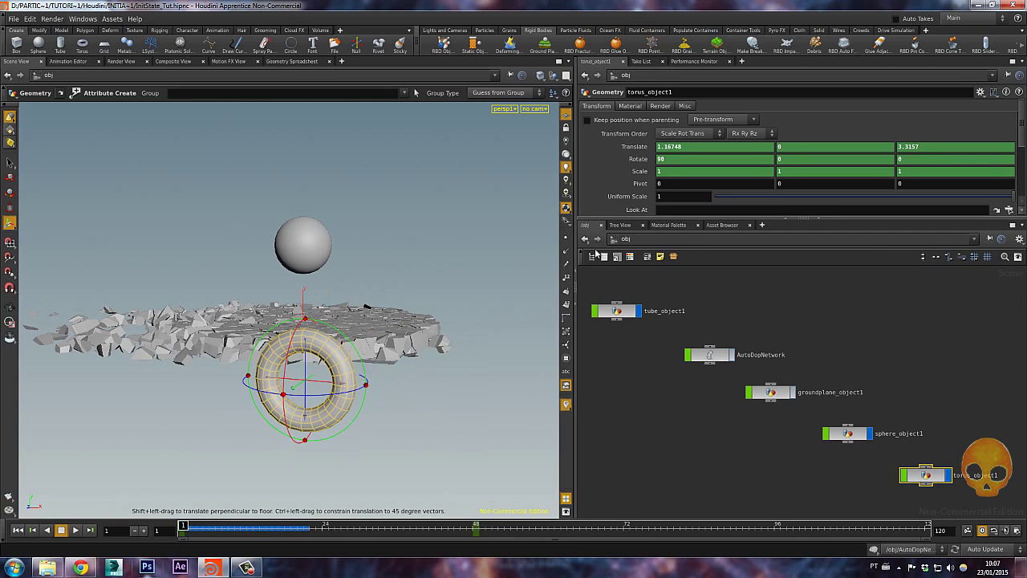
drag(474, 294, 438, 314)
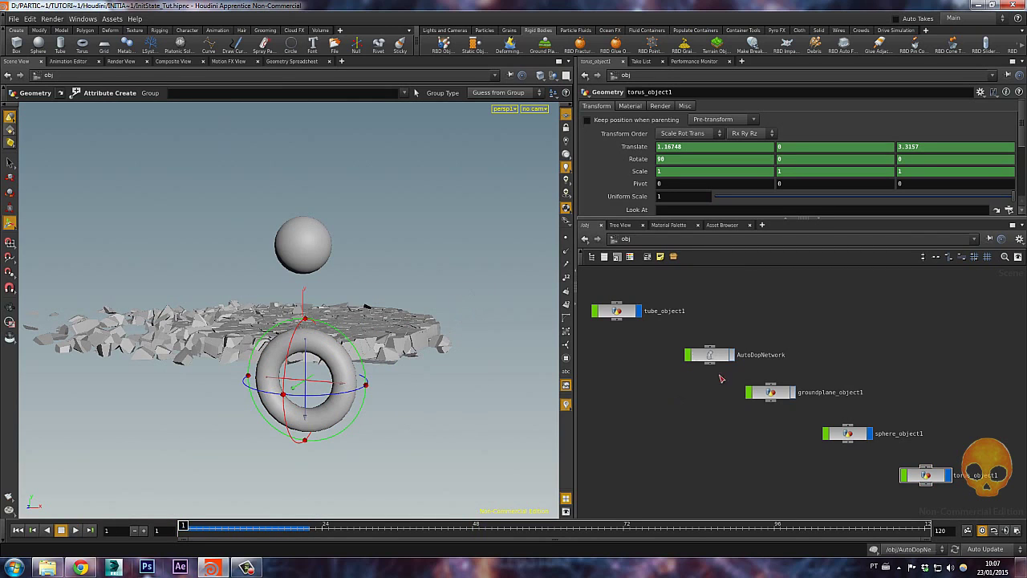
Step: Set the Bullet geometry representation of torus_object1 in AutoDopNetwork to Concave, and replay the simulation to check the collision
double_click(720, 361)
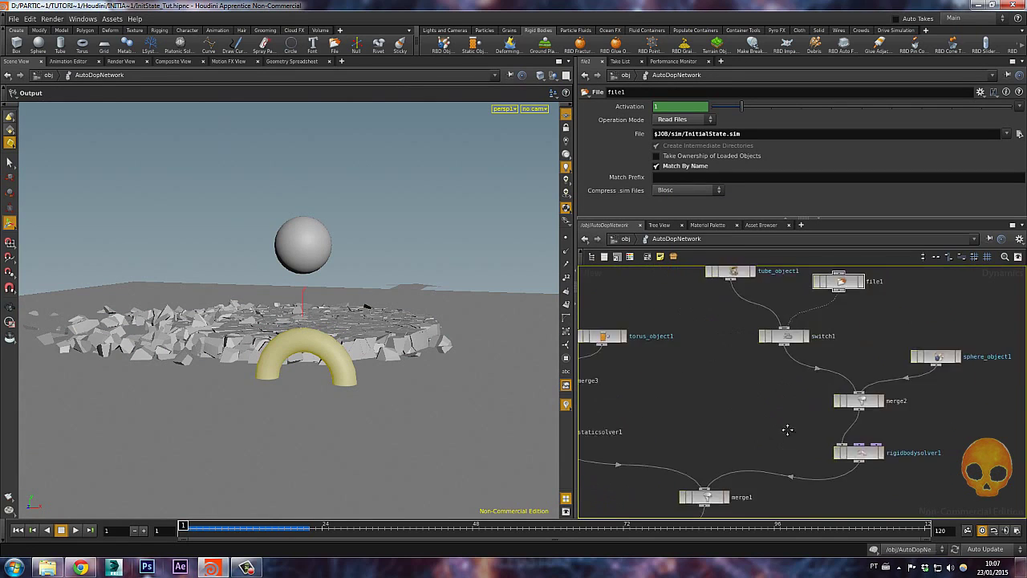
click(699, 374)
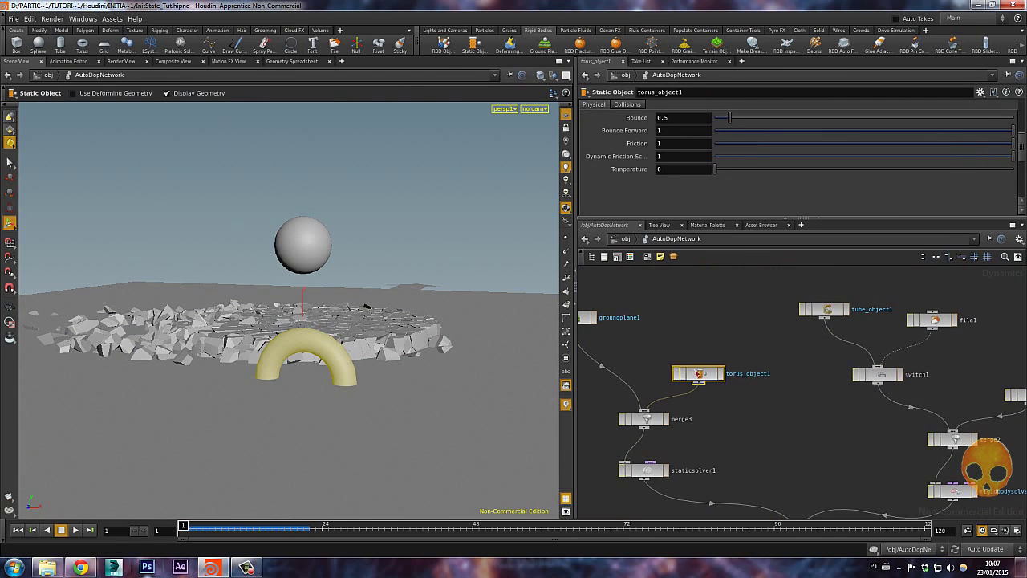
click(627, 104)
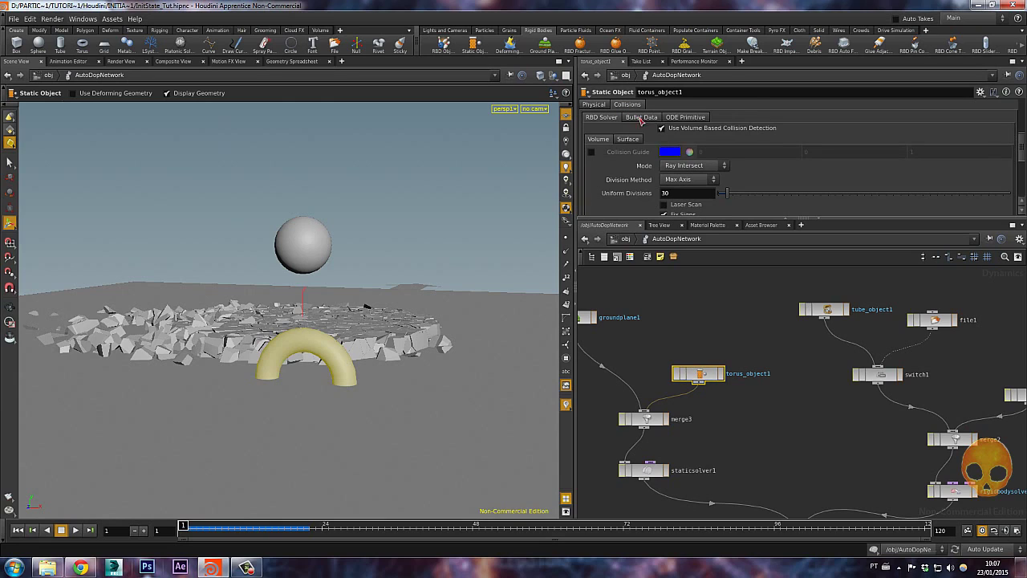
click(630, 139)
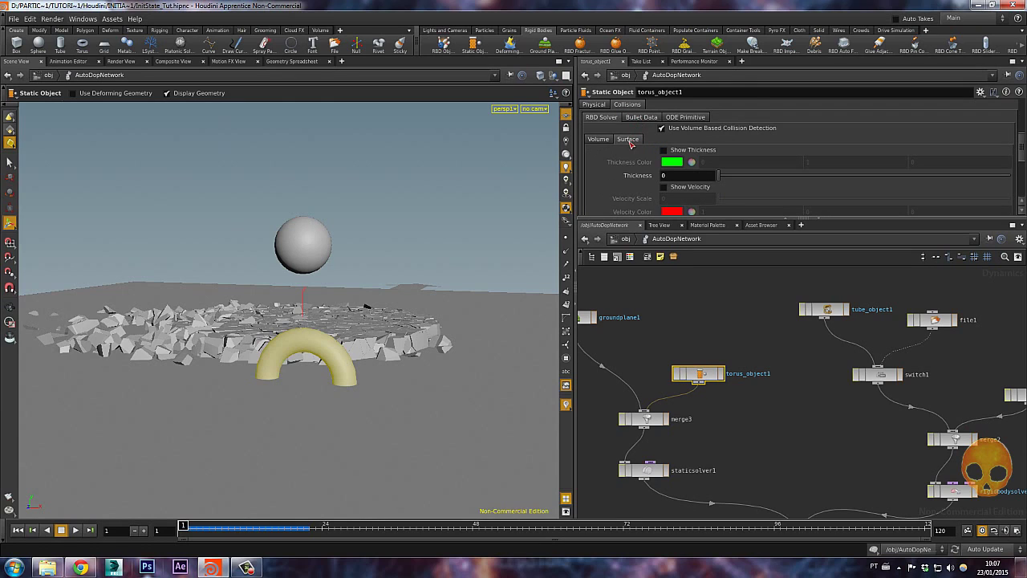
click(642, 117)
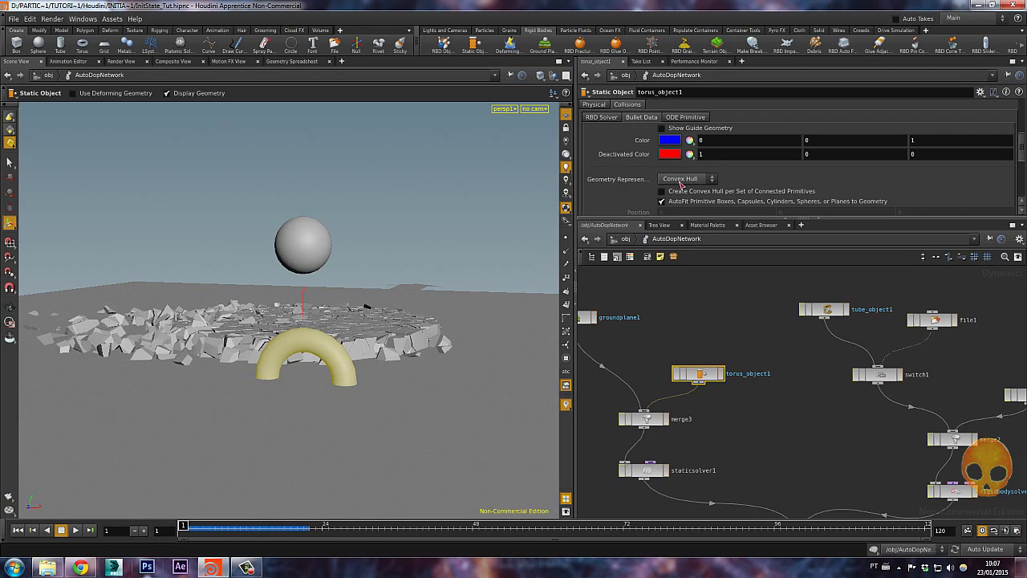
click(688, 180)
click(676, 200)
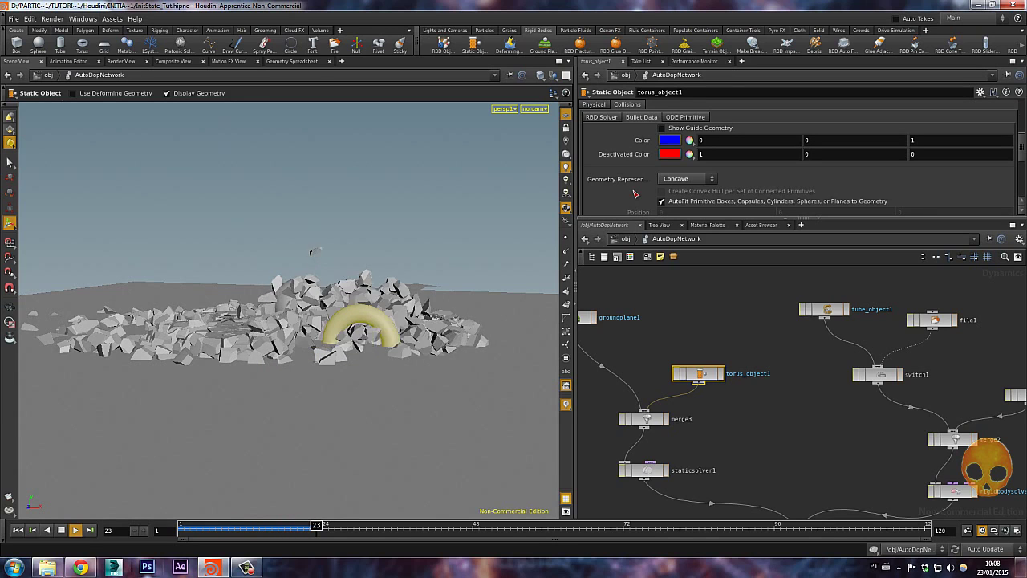
key(Escape)
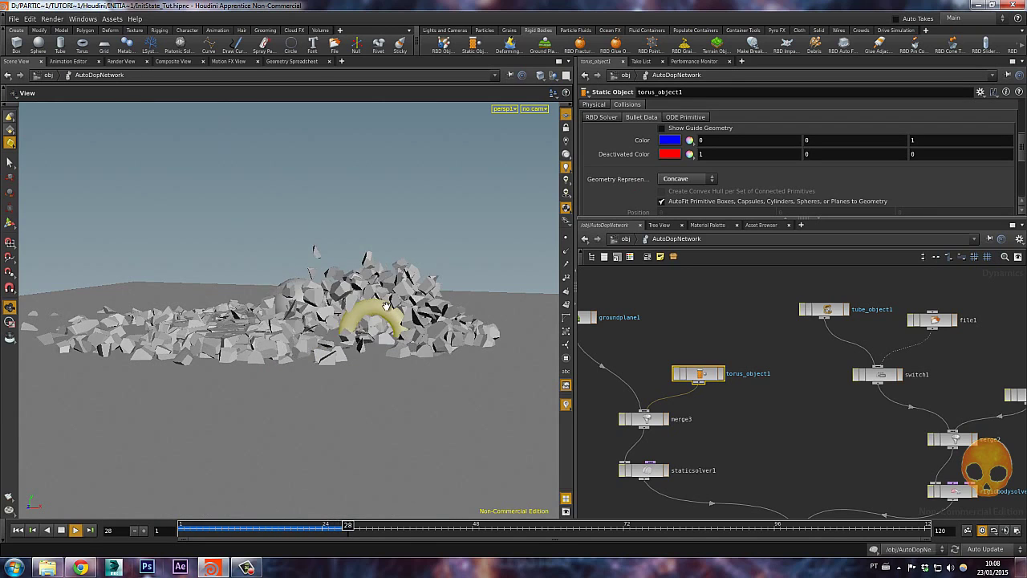
key(ctrl+Up)
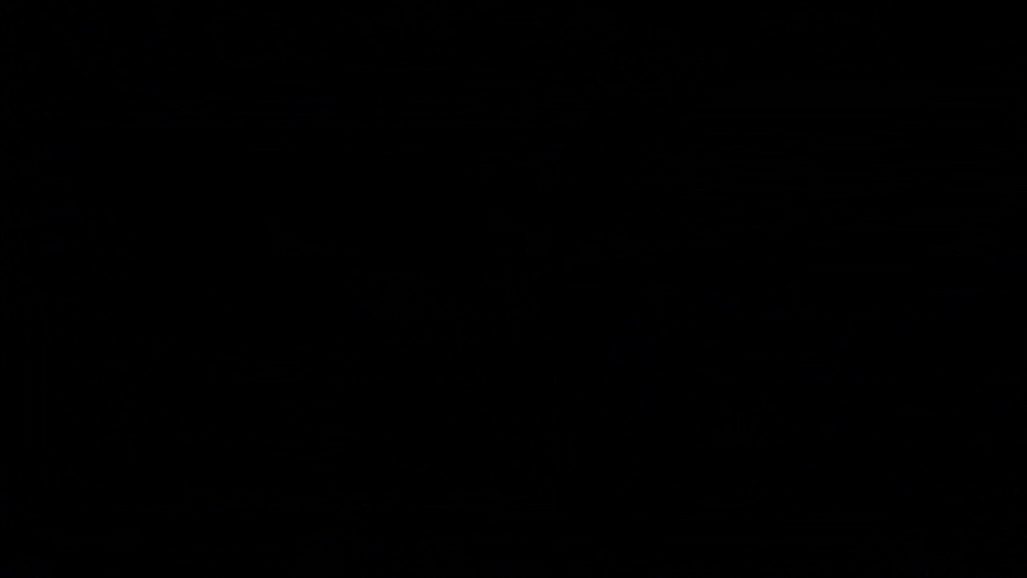